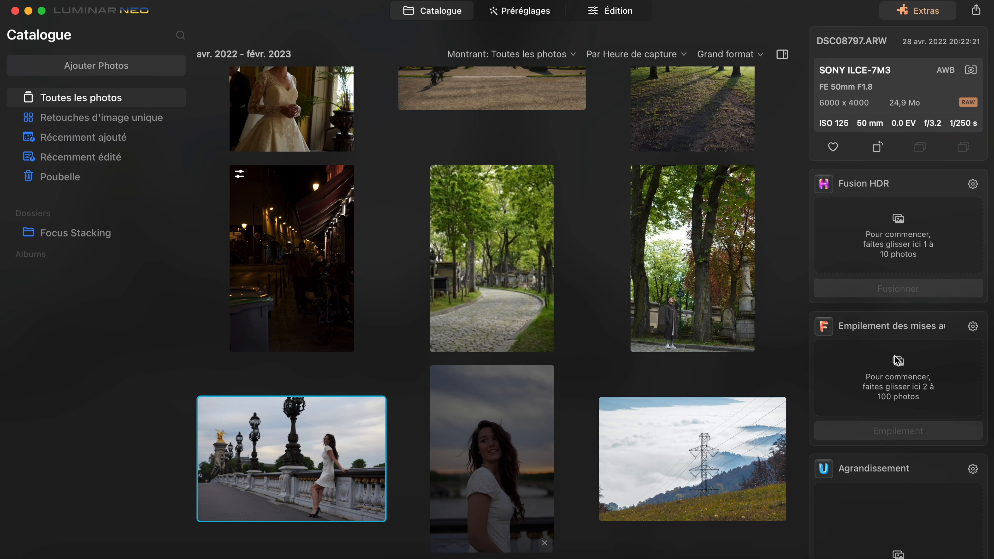
Step: Look over the extension tools beside the catalogue and open the bridge photo of the woman in a white dress in single view
{"action": "scroll", "coordinate": [897, 359], "scroll_direction": "down", "scroll_amount": 4}
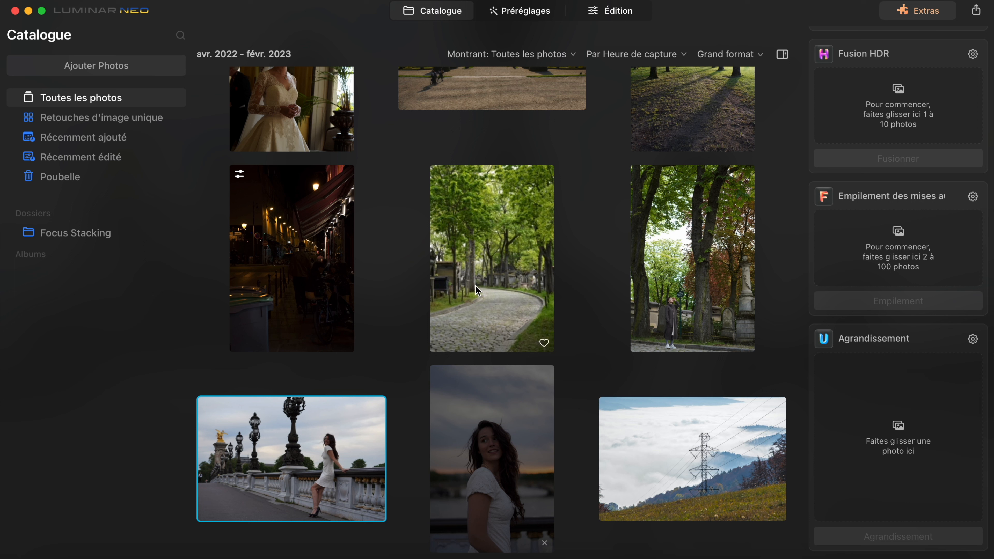
{"action": "scroll", "coordinate": [854, 368], "scroll_direction": "up", "scroll_amount": 4}
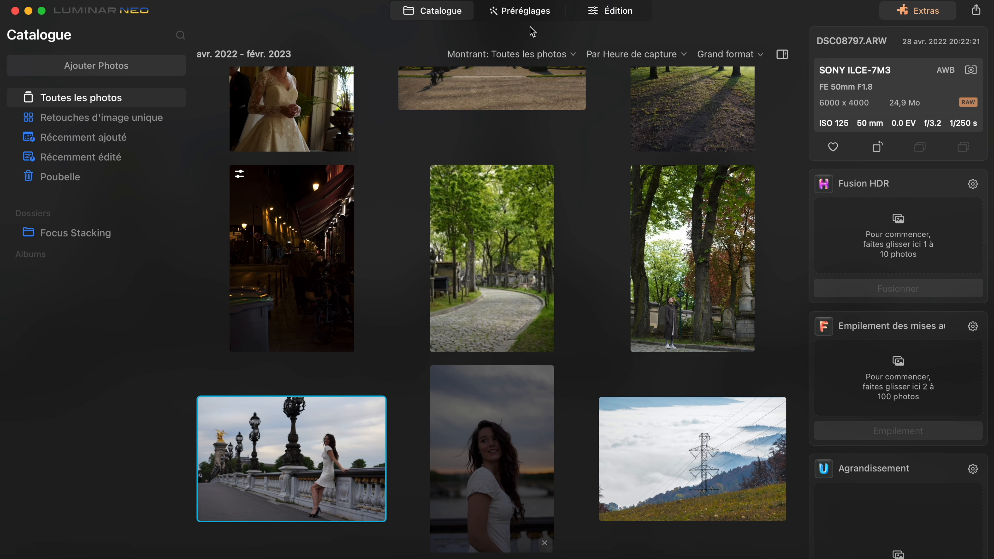
{"action": "double_click", "coordinate": [277, 459]}
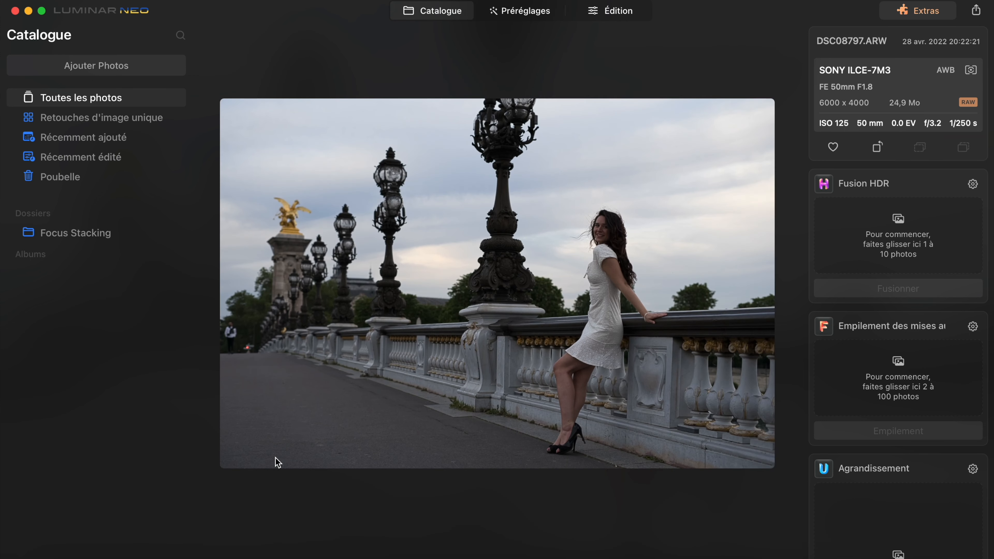
Step: Apply the Surexposition dynamique preset from the Portraits simples collection to the bridge photo
{"action": "left_click", "coordinate": [525, 10]}
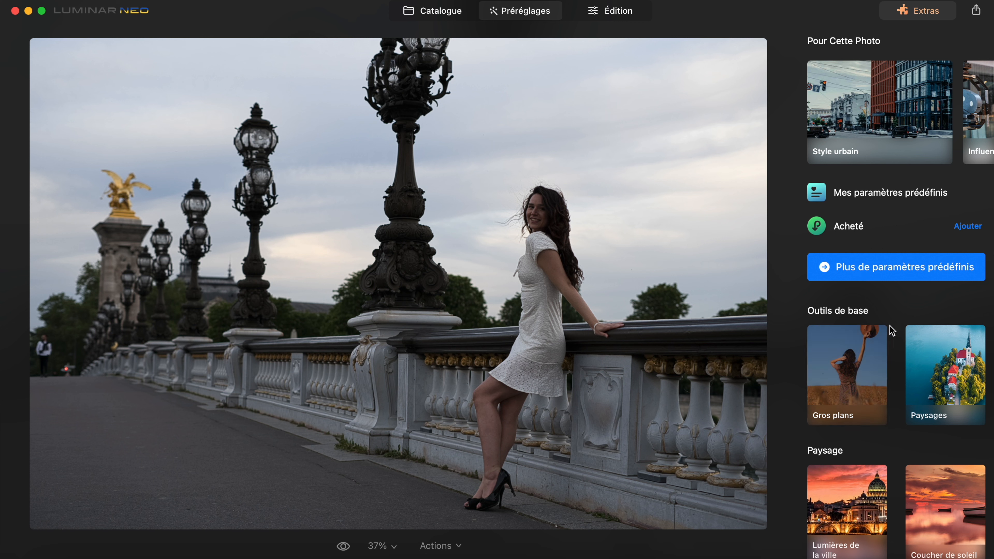
{"action": "scroll", "coordinate": [895, 325], "scroll_direction": "down", "scroll_amount": 3}
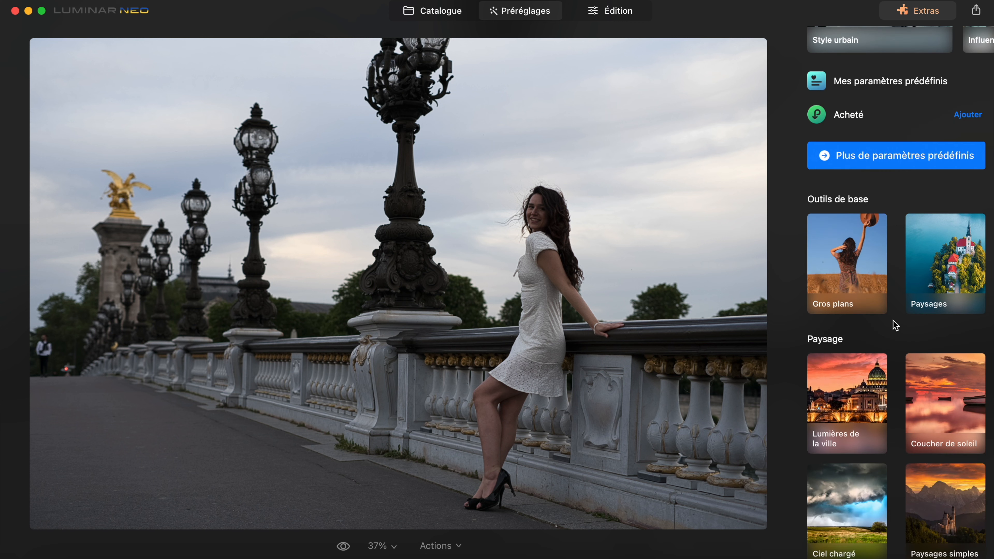
{"action": "scroll", "coordinate": [895, 325], "scroll_direction": "down", "scroll_amount": 15}
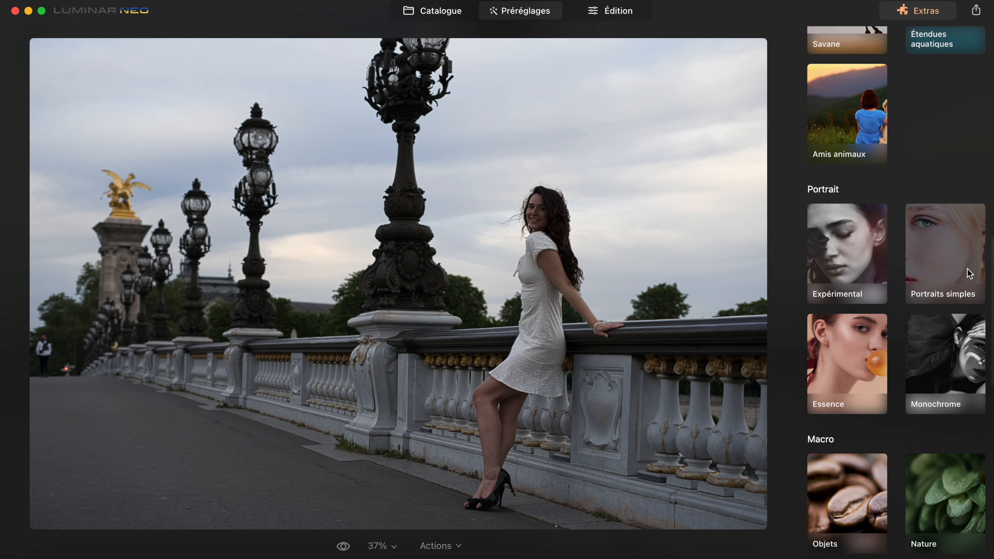
{"action": "left_click", "coordinate": [966, 266]}
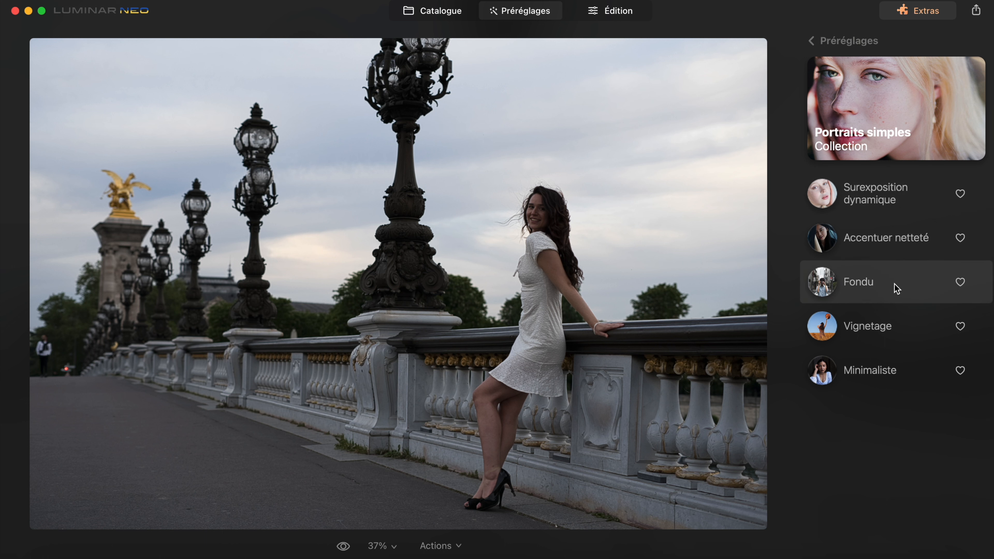
{"action": "left_click", "coordinate": [890, 195]}
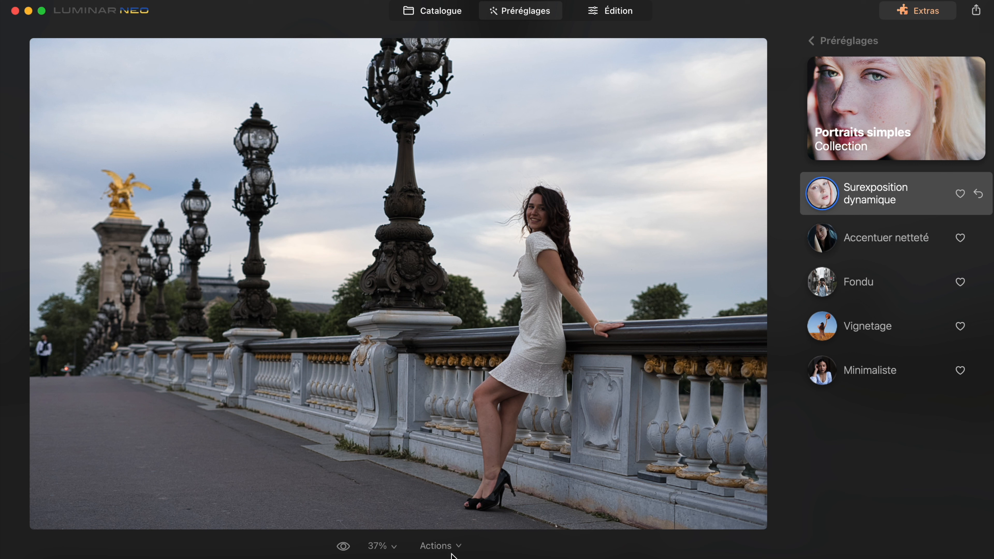
Step: Compare the photo before and after the Surexposition dynamique preset, and remove the preset
{"action": "left_click", "coordinate": [344, 547]}
{"action": "left_click", "coordinate": [343, 546]}
{"action": "left_click", "coordinate": [344, 546]}
{"action": "left_click", "coordinate": [343, 546]}
{"action": "left_click", "coordinate": [978, 198]}
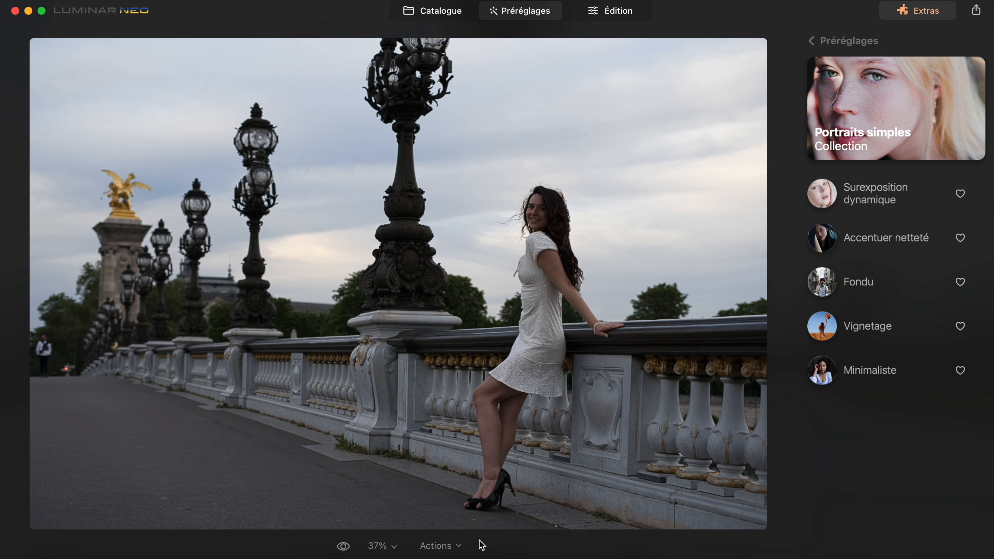
{"action": "left_click", "coordinate": [455, 548]}
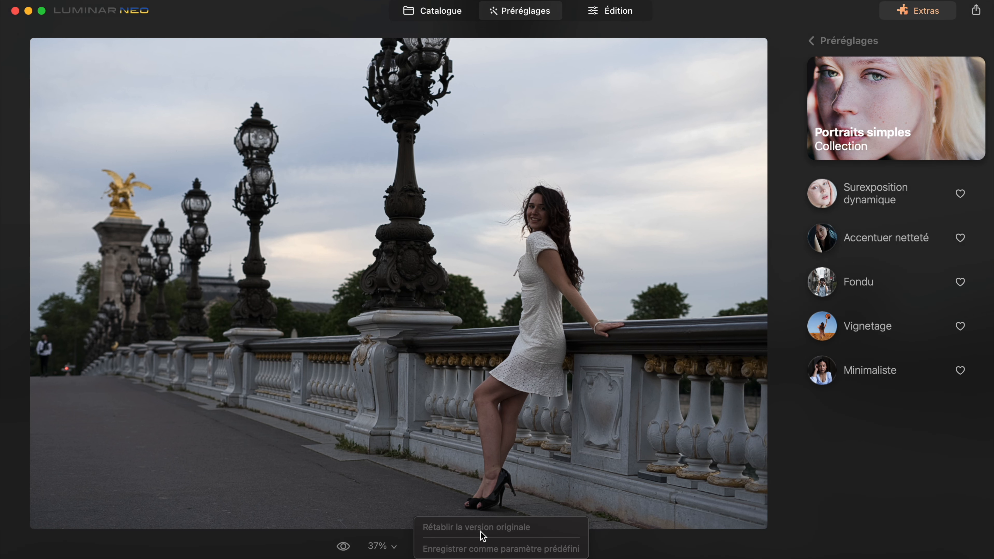
{"action": "left_click", "coordinate": [879, 499]}
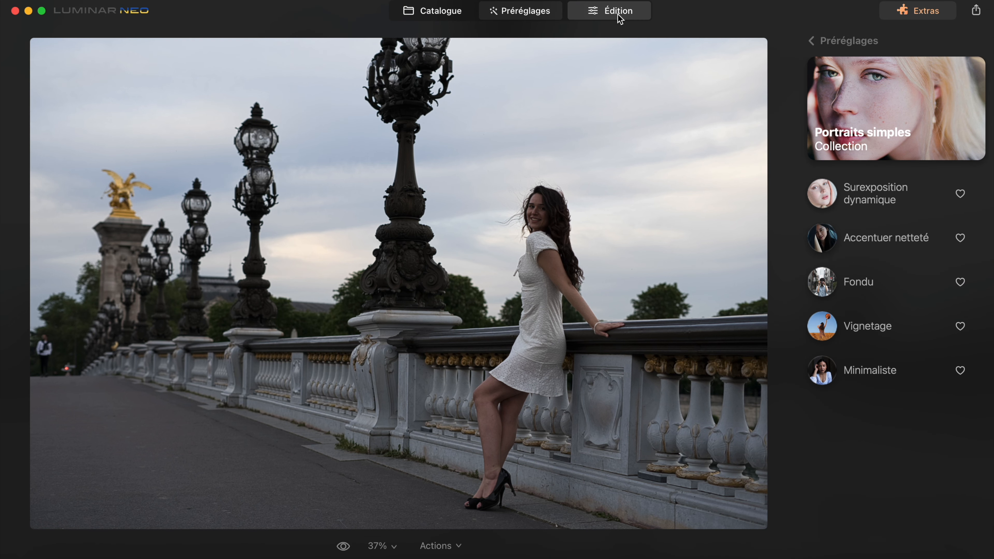
Step: Switch to editing the photo and collapse the Extensions, Outils de base, Créatif, Portrait and Professionel tool categories
{"action": "left_click", "coordinate": [619, 16]}
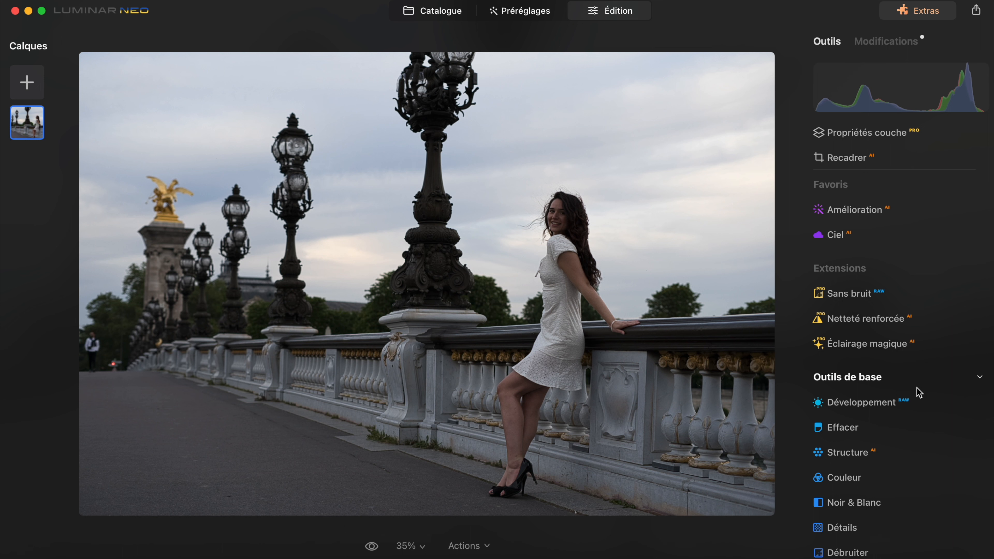
{"action": "left_click", "coordinate": [979, 269]}
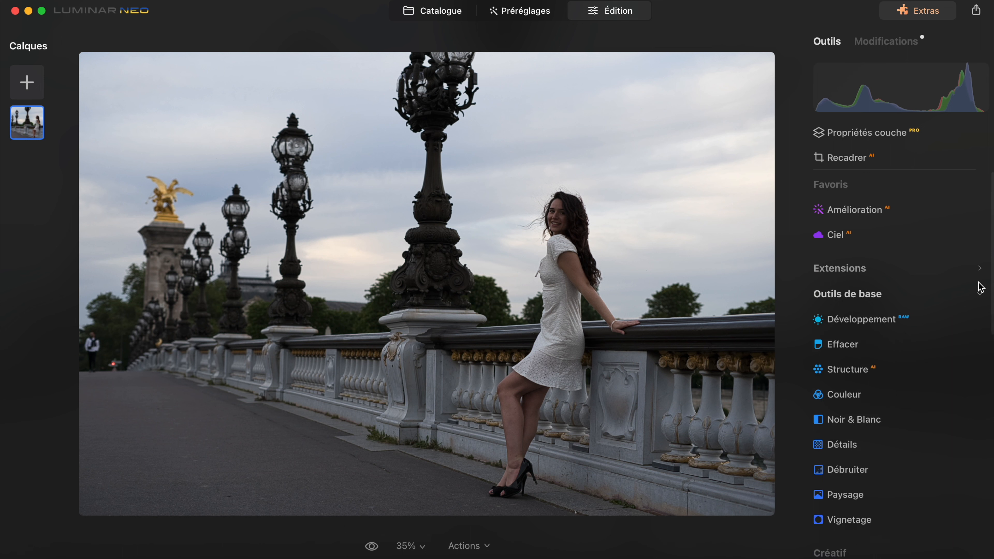
{"action": "left_click", "coordinate": [980, 295]}
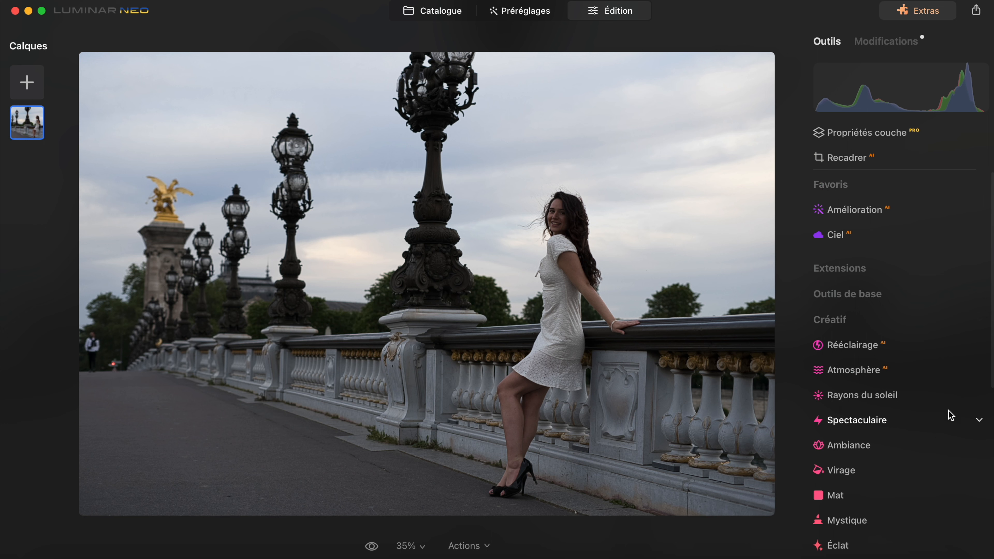
{"action": "scroll", "coordinate": [962, 352], "scroll_direction": "down", "scroll_amount": 2}
{"action": "left_click", "coordinate": [979, 274]}
{"action": "left_click", "coordinate": [977, 297]}
{"action": "left_click", "coordinate": [980, 369]}
{"action": "left_click", "coordinate": [834, 184]}
{"action": "left_click", "coordinate": [977, 186]}
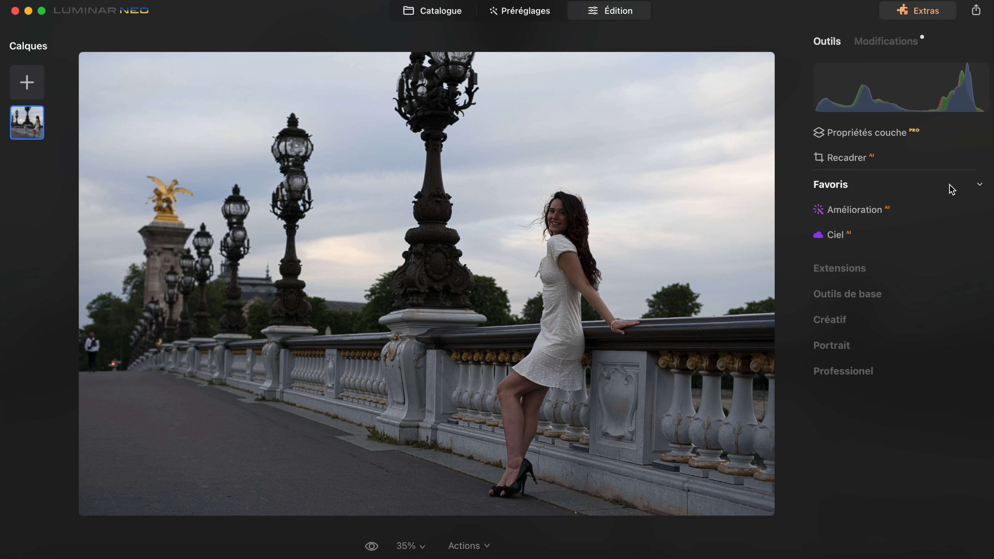
Step: Try Amélioration with Accent at 68 and Embellisseur de Ciel at 16, comparing before and after, and reset the tool
{"action": "left_click", "coordinate": [860, 213]}
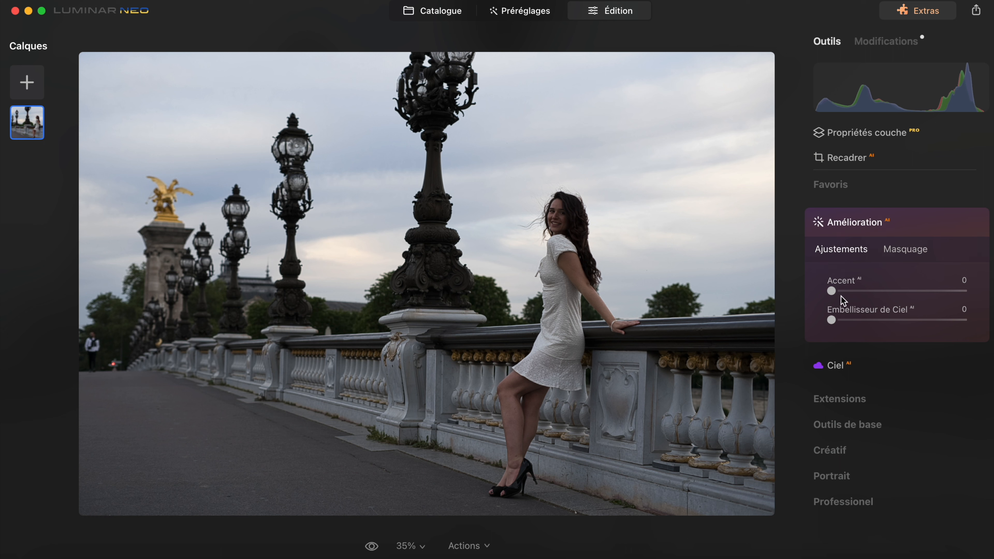
{"action": "left_click_drag", "start_coordinate": [833, 291], "coordinate": [922, 300]}
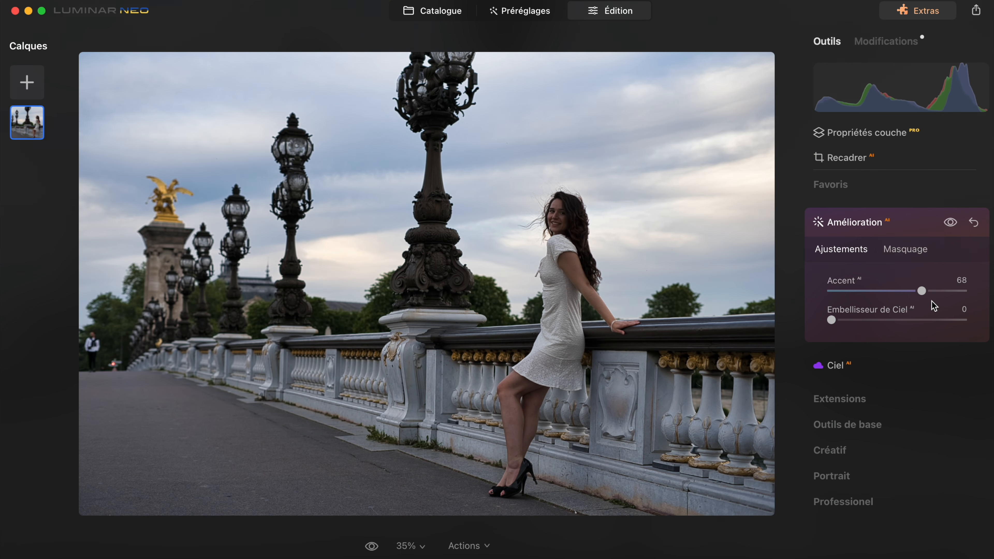
{"action": "left_click", "coordinate": [950, 223]}
{"action": "left_click", "coordinate": [950, 222]}
{"action": "left_click", "coordinate": [950, 222]}
{"action": "left_click", "coordinate": [950, 222]}
{"action": "left_click_drag", "start_coordinate": [832, 319], "coordinate": [857, 324]}
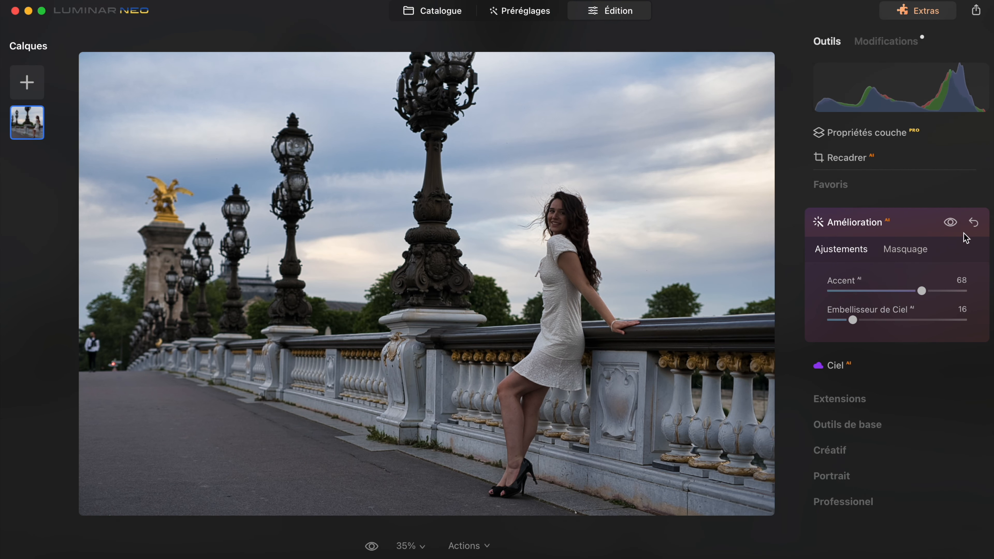
{"action": "left_click", "coordinate": [975, 224]}
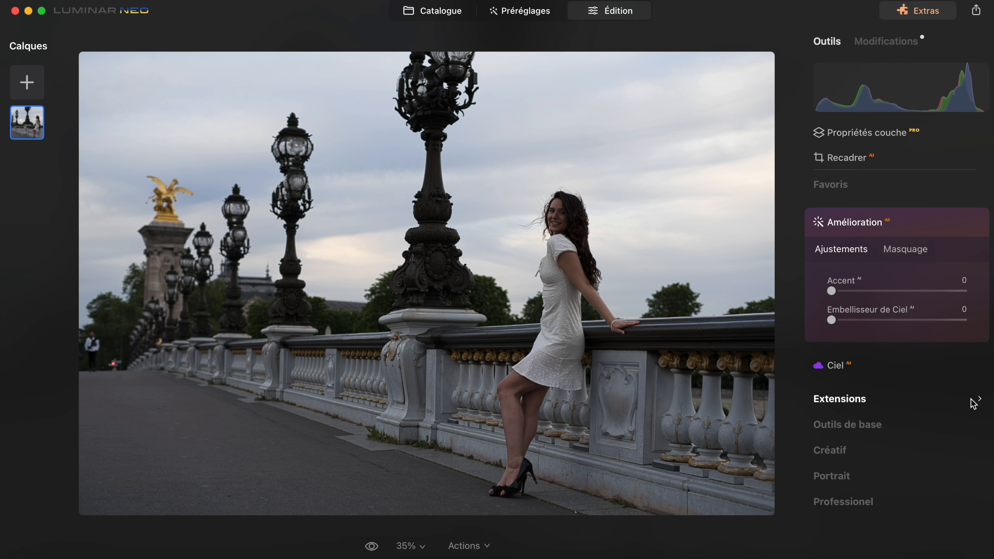
Step: Expand the Outils de base category and restore the original version of the photo
{"action": "left_click", "coordinate": [967, 425]}
{"action": "scroll", "coordinate": [907, 406], "scroll_direction": "down", "scroll_amount": 2}
{"action": "left_click", "coordinate": [468, 546]}
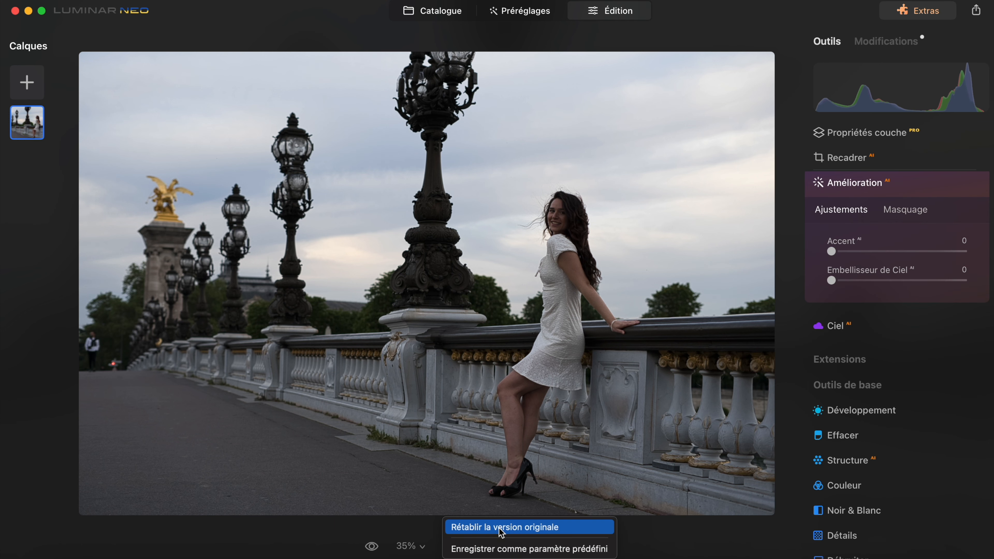
{"action": "left_click", "coordinate": [501, 529]}
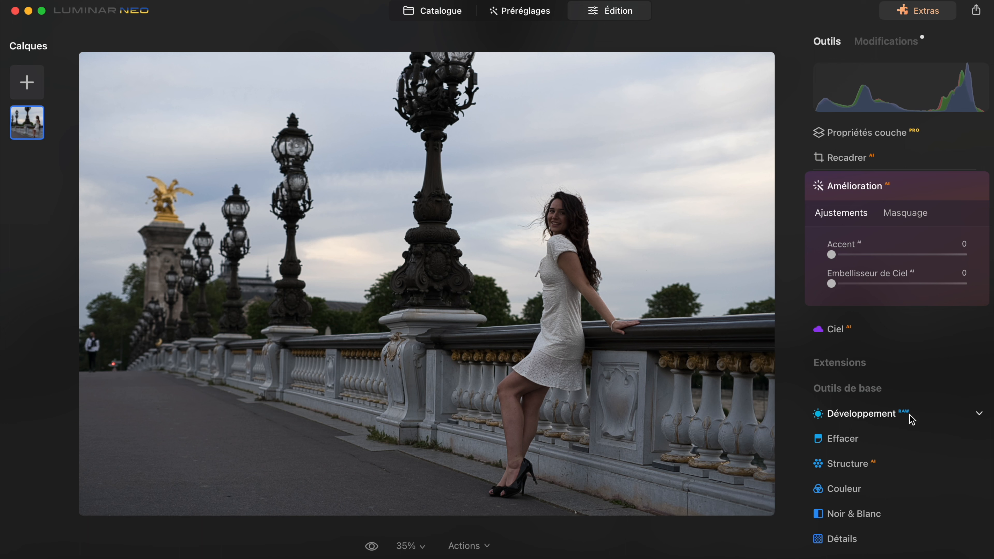
Step: In the RAW Développement tool, set Exposition to 0,19, Contraste intelligent to -9, Hautes lum. to -50 and Ombres to 62
{"action": "scroll", "coordinate": [910, 419], "scroll_direction": "down", "scroll_amount": 3}
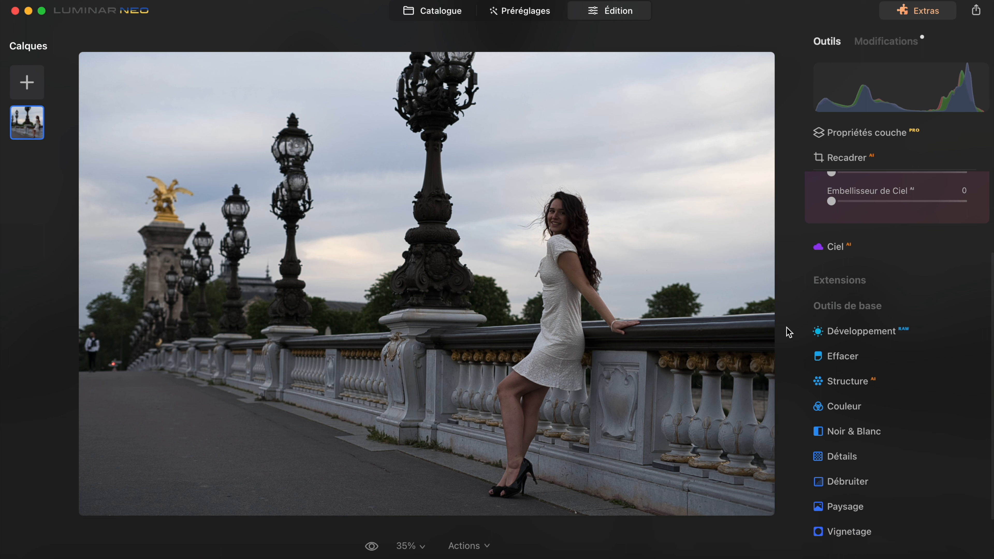
{"action": "left_click", "coordinate": [977, 332]}
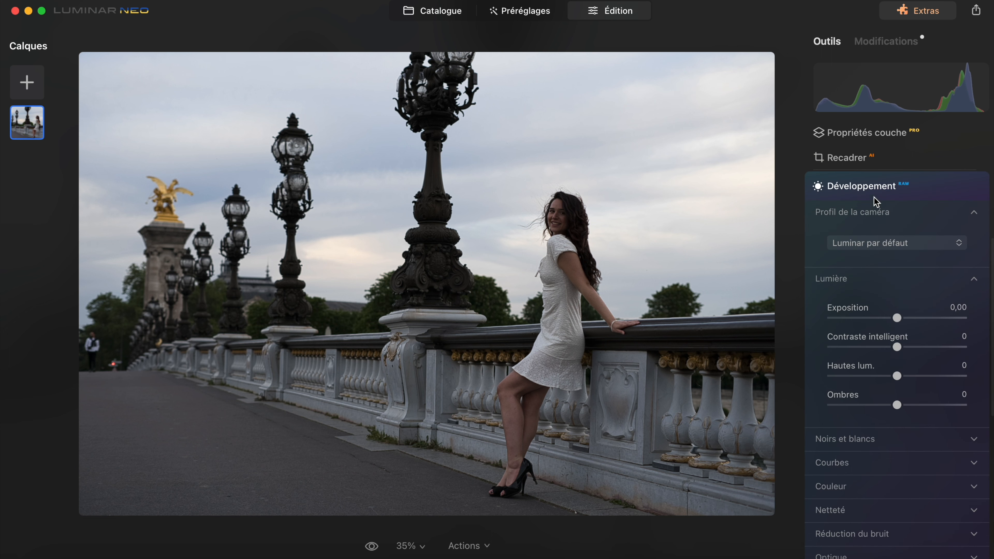
{"action": "scroll", "coordinate": [900, 358], "scroll_direction": "down", "scroll_amount": 2}
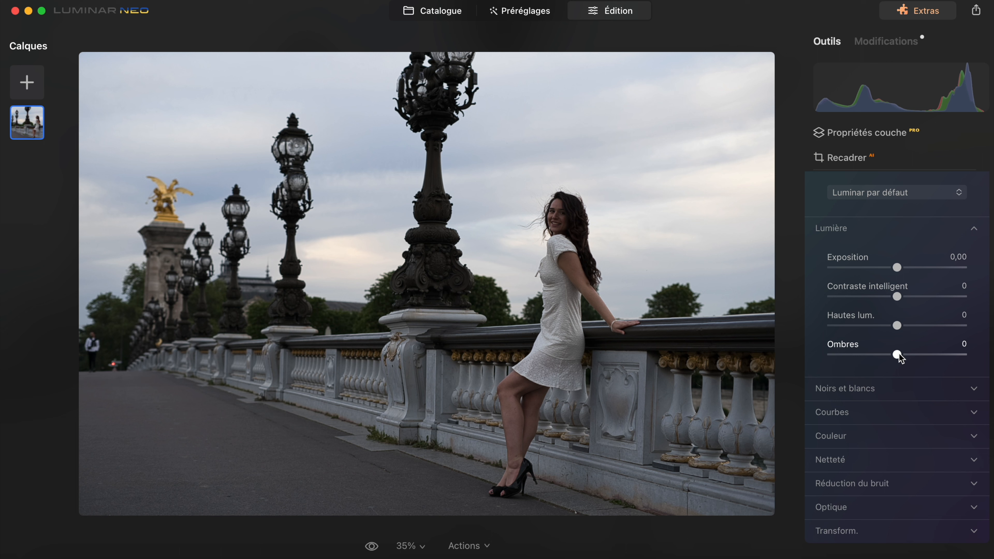
{"action": "scroll", "coordinate": [876, 217], "scroll_direction": "up", "scroll_amount": 5}
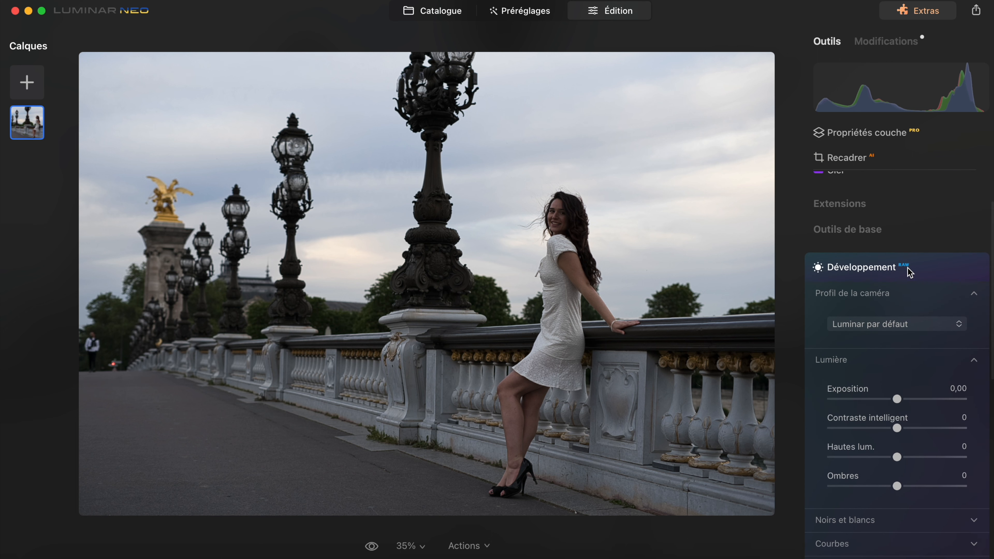
{"action": "scroll", "coordinate": [888, 360], "scroll_direction": "down", "scroll_amount": 1}
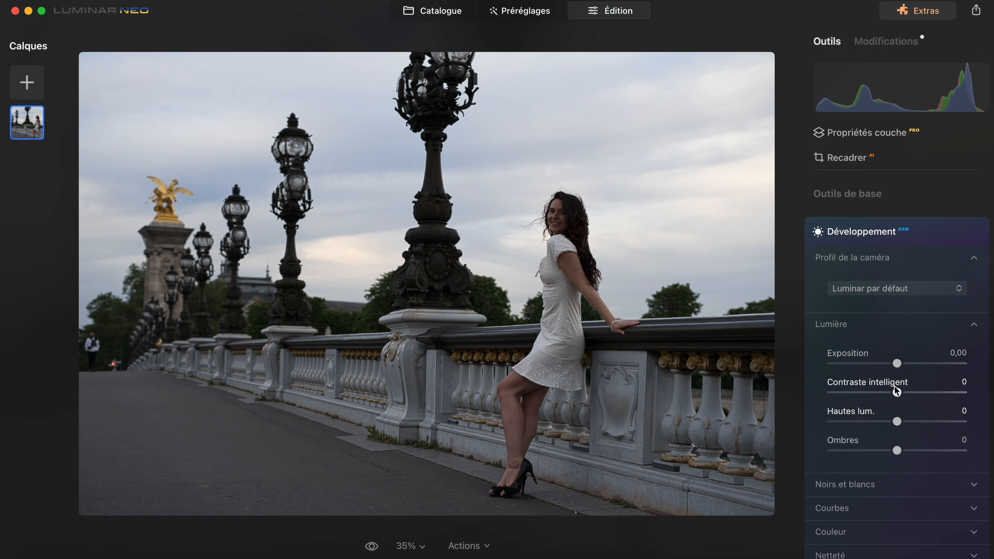
{"action": "left_click_drag", "start_coordinate": [897, 393], "coordinate": [899, 366]}
{"action": "left_click_drag", "start_coordinate": [897, 422], "coordinate": [863, 422]}
{"action": "left_click_drag", "start_coordinate": [897, 450], "coordinate": [943, 450]}
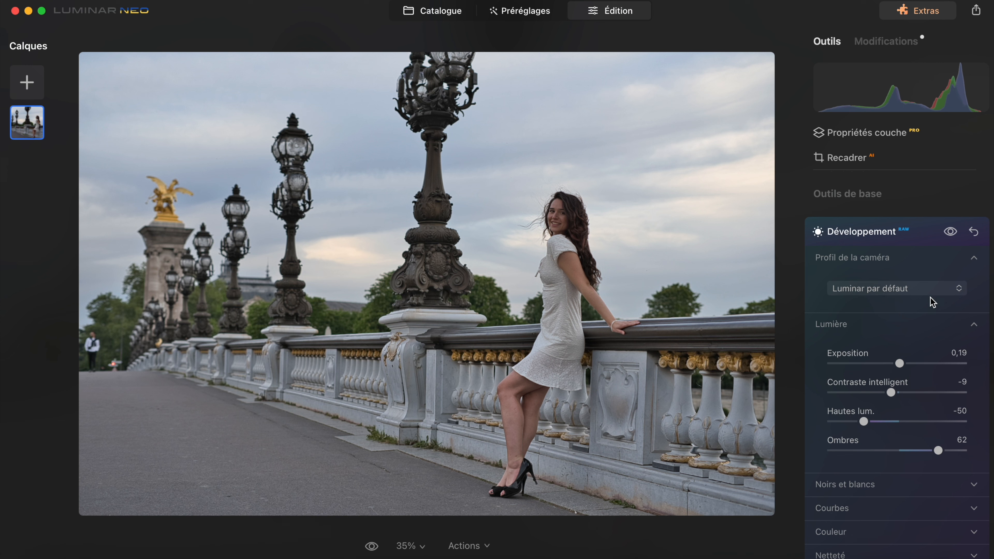
Step: Reset all Développement adjustments and collapse the tool
{"action": "left_click", "coordinate": [973, 232]}
{"action": "scroll", "coordinate": [947, 231], "scroll_direction": "down", "scroll_amount": 2}
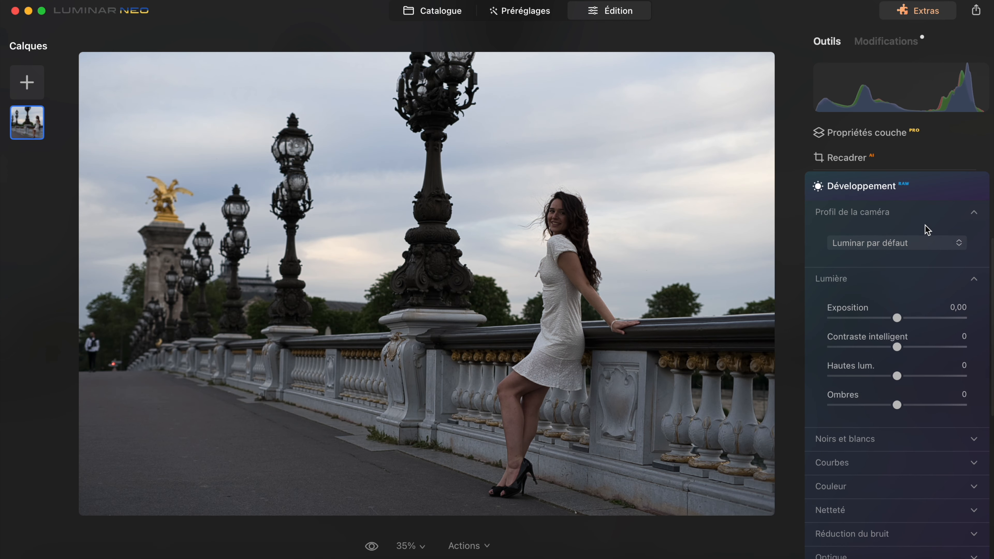
{"action": "left_click", "coordinate": [883, 188]}
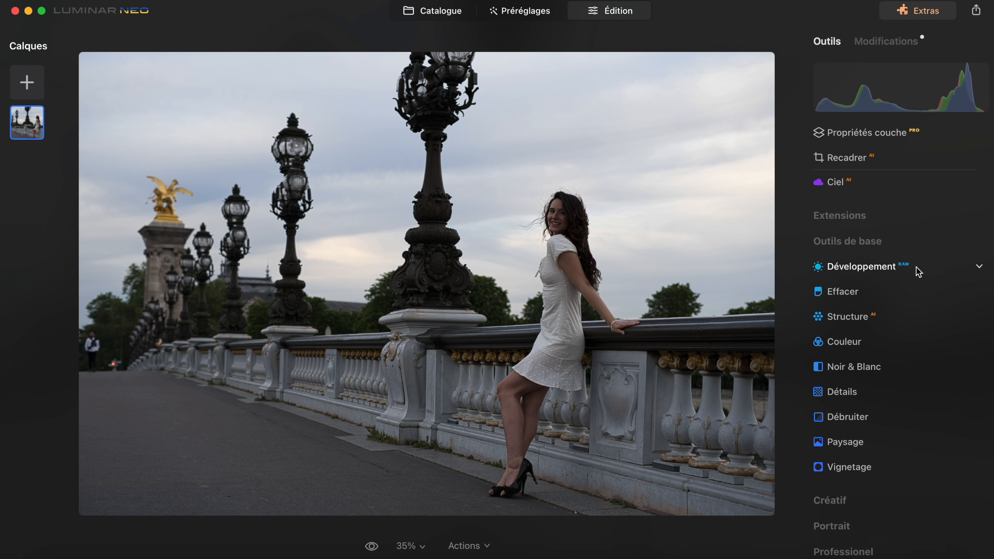
Step: Set Accent to 26 in Amélioration, and Ombres to 38 and Hautes lum. to -52 in Développement
{"action": "left_click", "coordinate": [876, 215]}
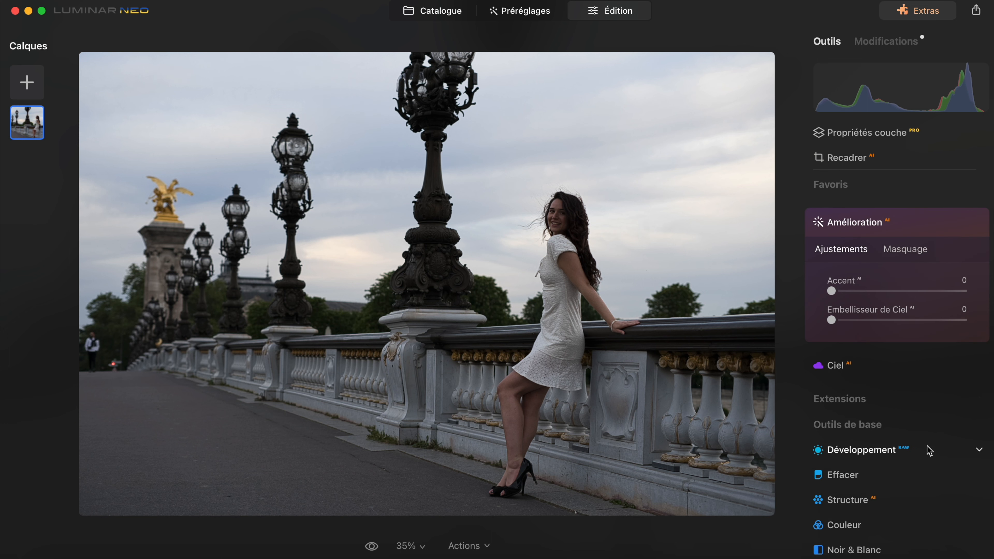
{"action": "left_click_drag", "start_coordinate": [831, 291], "coordinate": [866, 291]}
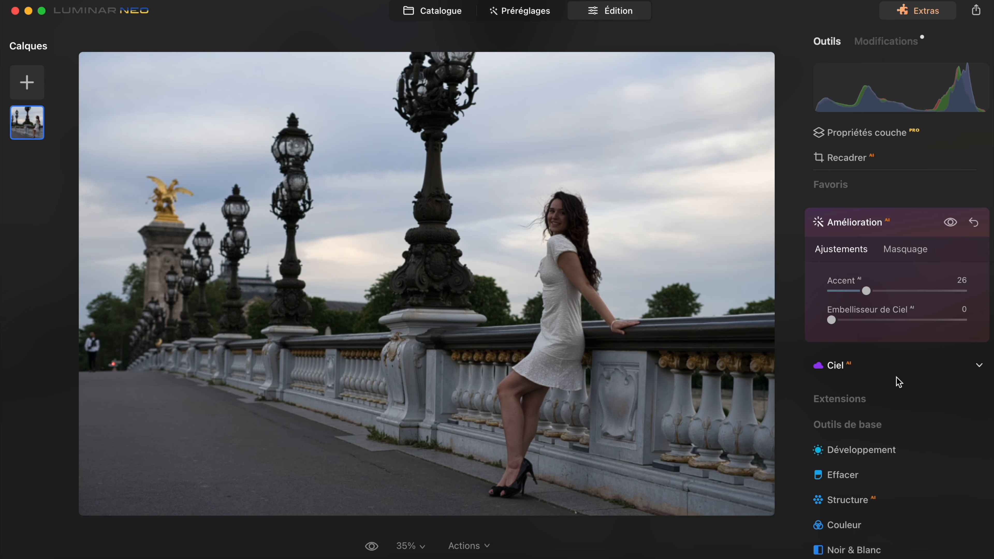
{"action": "left_click", "coordinate": [880, 450]}
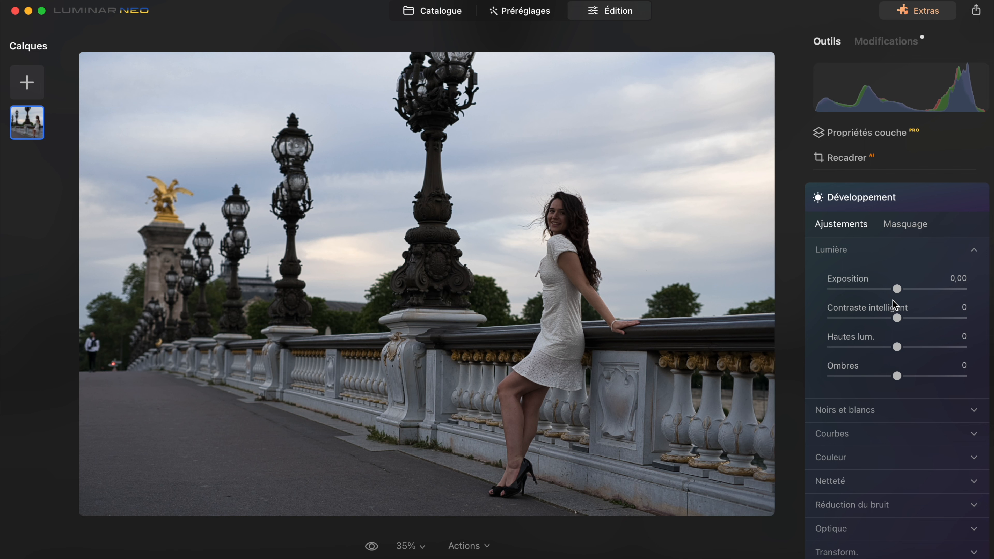
{"action": "left_click_drag", "start_coordinate": [895, 348], "coordinate": [908, 349]}
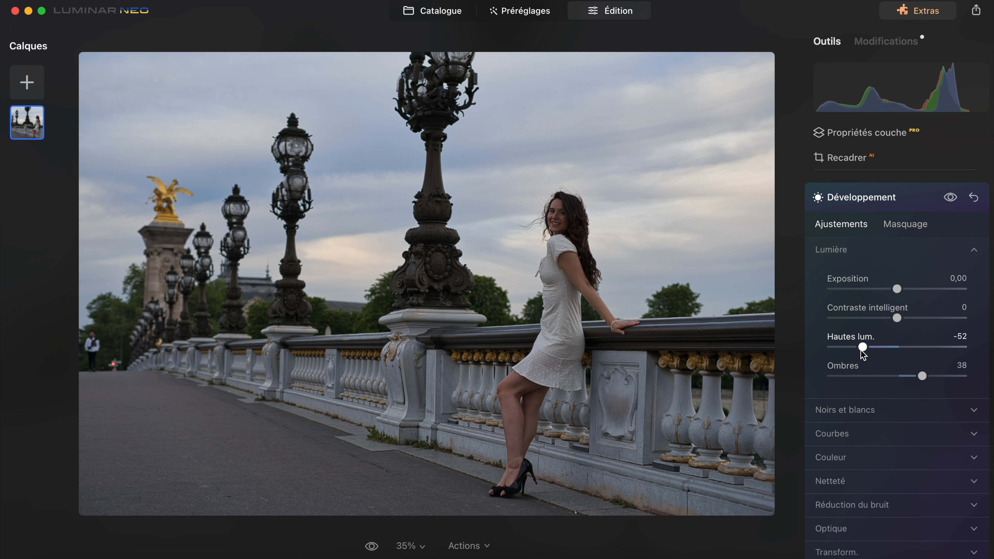
Step: Restore the photo to its original version and collapse the Développement tool
{"action": "left_click", "coordinate": [485, 547]}
{"action": "left_click", "coordinate": [510, 528]}
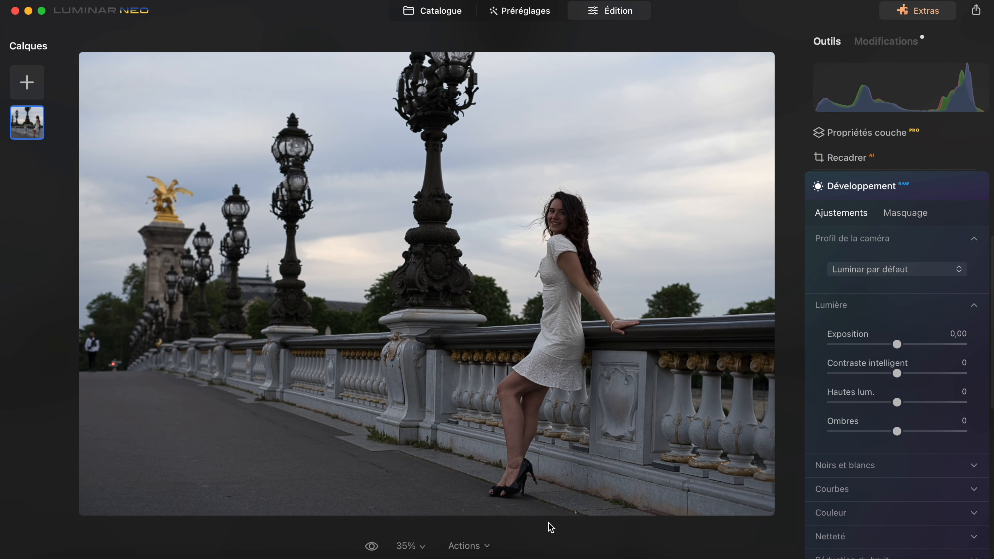
{"action": "left_click", "coordinate": [875, 189]}
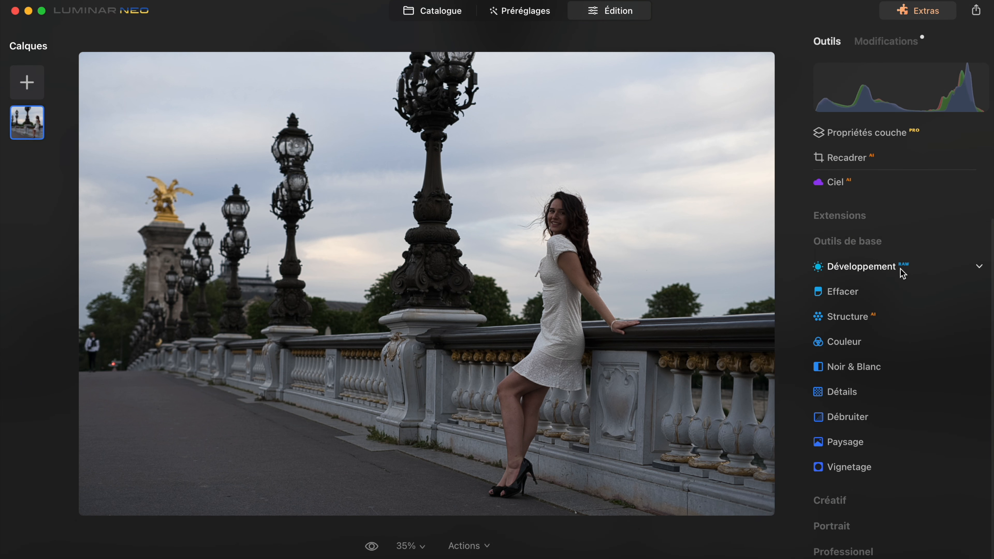
Step: In the RAW Développement tool, set Exposition to 0,42, Contraste intelligent to 7, Hautes lum. to -50 and Ombres to 33
{"action": "left_click", "coordinate": [920, 271]}
{"action": "left_click", "coordinate": [897, 319]}
{"action": "left_click_drag", "start_coordinate": [896, 319], "coordinate": [863, 376]}
{"action": "left_click", "coordinate": [899, 347]}
{"action": "left_click_drag", "start_coordinate": [897, 405], "coordinate": [919, 406]}
{"action": "scroll", "coordinate": [894, 449], "scroll_direction": "down", "scroll_amount": 8}
{"action": "scroll", "coordinate": [898, 389], "scroll_direction": "up", "scroll_amount": 5}
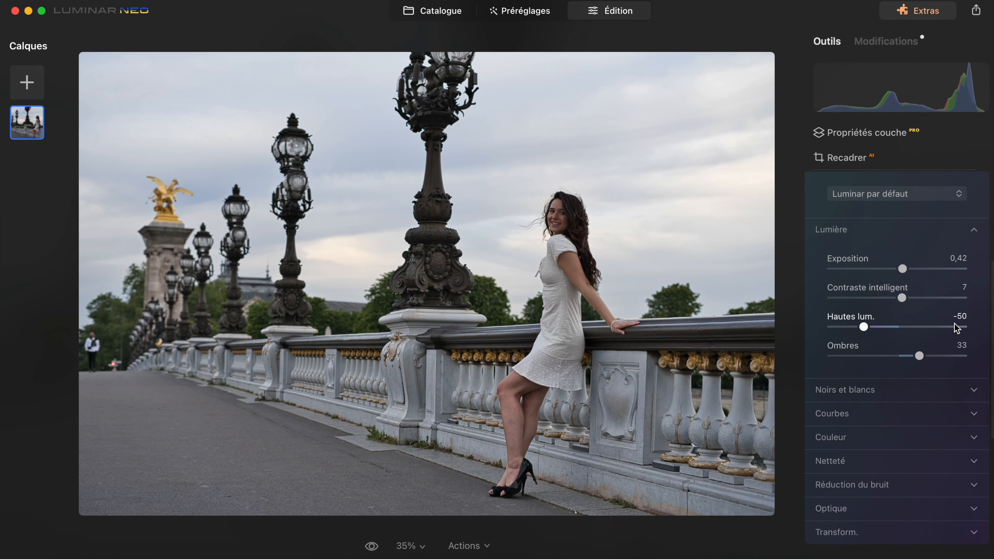
Step: Try Noirs at 2 and Blancs at 56 under Noirs et blancs, resetting each one to 0
{"action": "scroll", "coordinate": [955, 324], "scroll_direction": "down", "scroll_amount": 2}
{"action": "left_click", "coordinate": [973, 338]}
{"action": "mouse_move", "coordinate": [899, 376]}
{"action": "left_mouse_down"}
{"action": "mouse_move", "coordinate": [922, 376]}
{"action": "mouse_move", "coordinate": [901, 379]}
{"action": "left_mouse_up"}
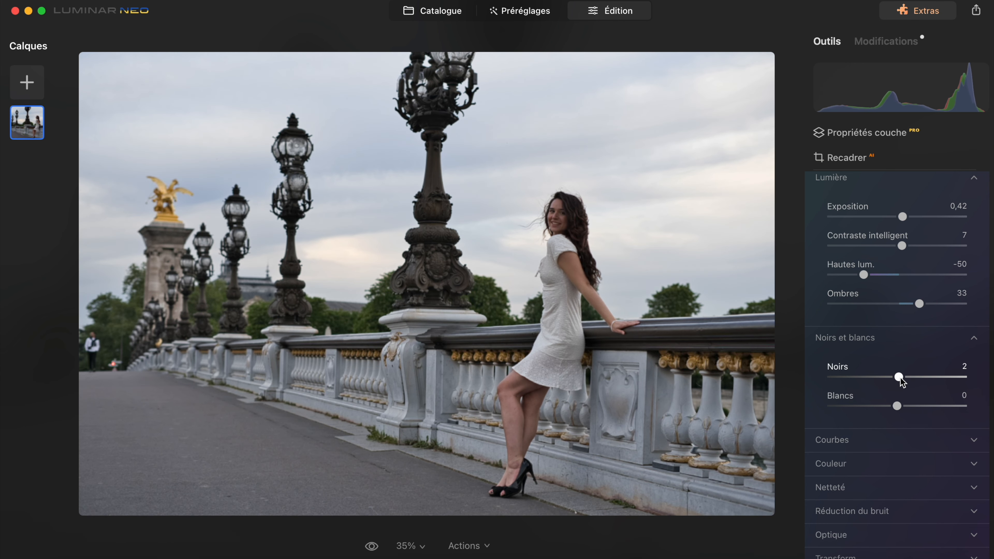
{"action": "double_click", "coordinate": [899, 377]}
{"action": "left_click_drag", "start_coordinate": [897, 408], "coordinate": [937, 408]}
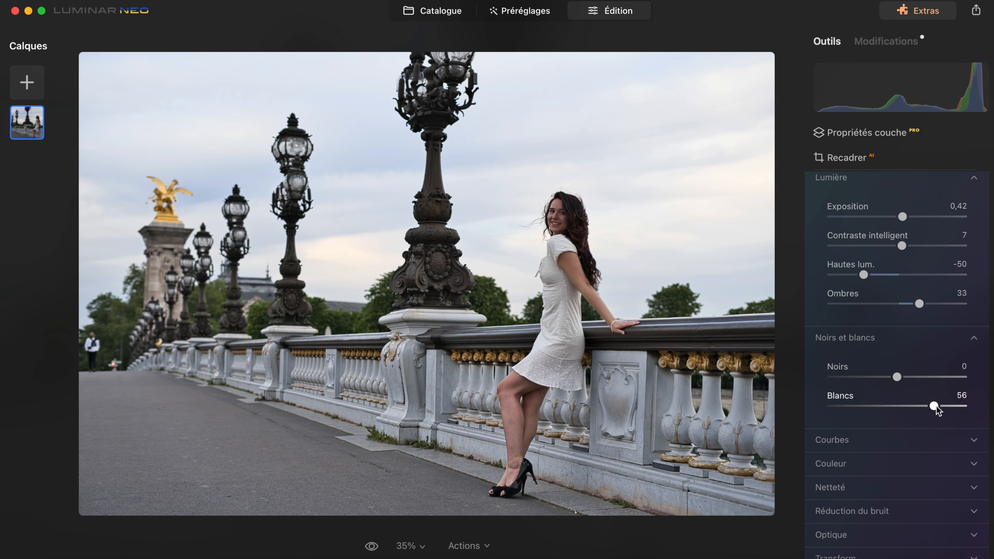
{"action": "double_click", "coordinate": [936, 407]}
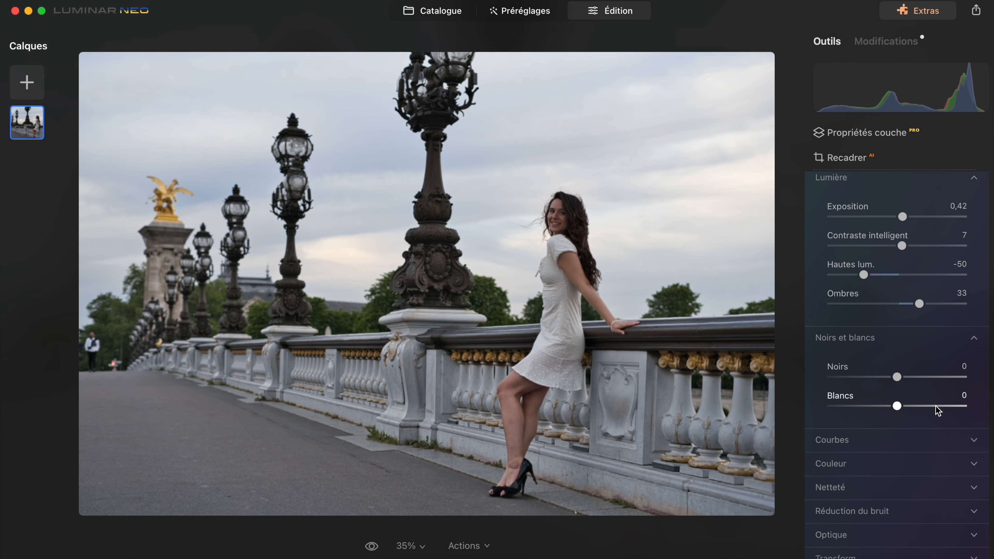
Step: Try an S-shaped contrast curve in Courbes with a lowered shadow point and a raised highlight point, and remove both points
{"action": "left_click", "coordinate": [967, 441]}
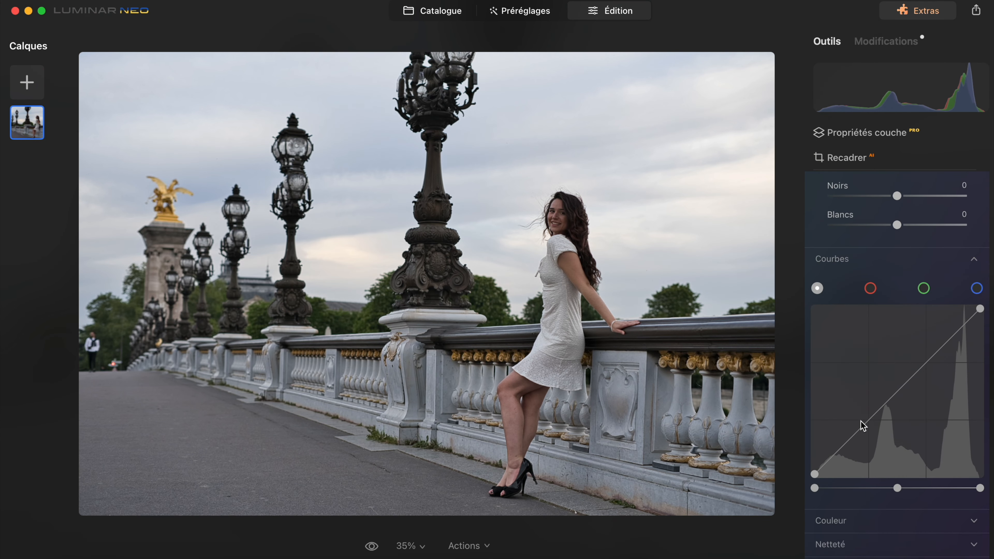
{"action": "scroll", "coordinate": [863, 423], "scroll_direction": "up", "scroll_amount": 1}
{"action": "scroll", "coordinate": [865, 411], "scroll_direction": "down", "scroll_amount": 2}
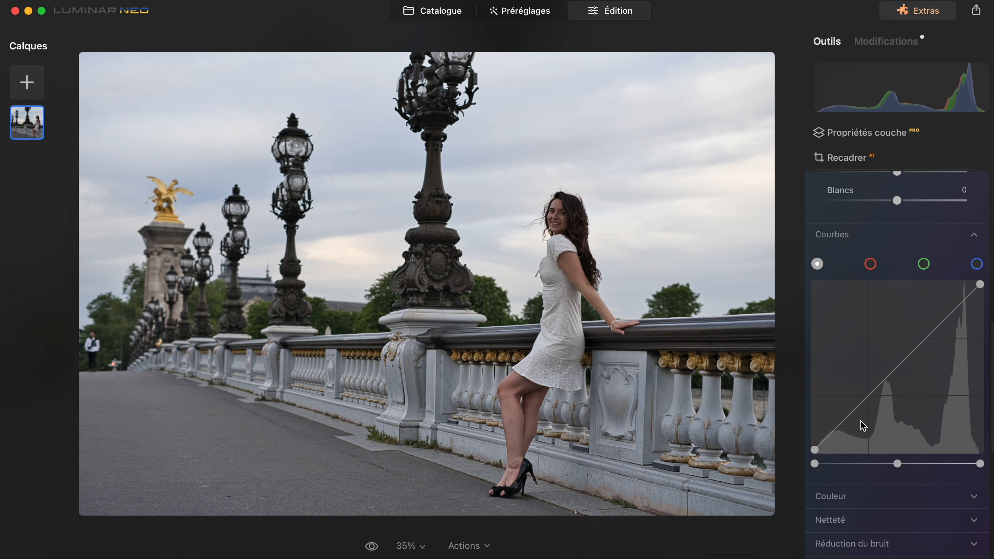
{"action": "left_click", "coordinate": [925, 338]}
{"action": "left_click_drag", "start_coordinate": [868, 396], "coordinate": [870, 408]}
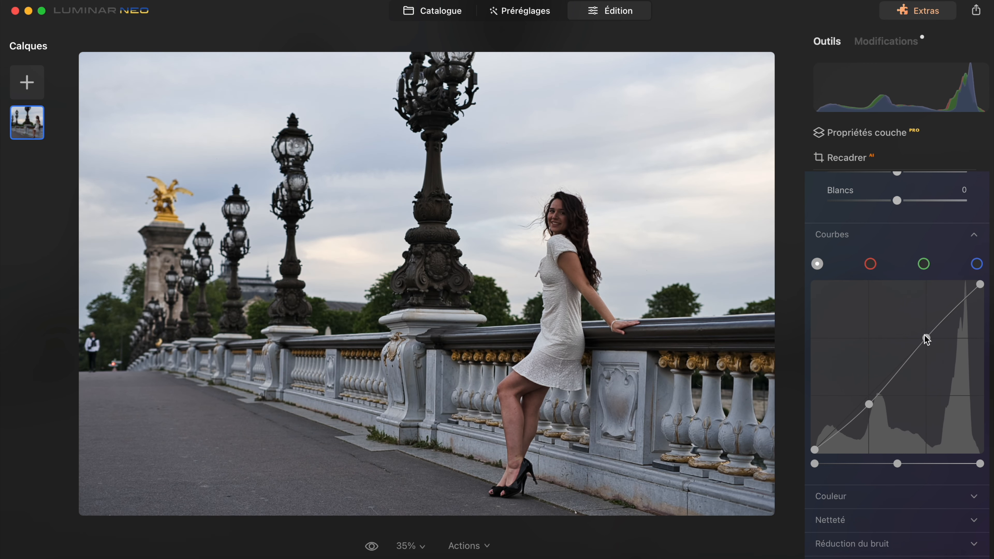
{"action": "left_click_drag", "start_coordinate": [927, 337], "coordinate": [925, 329]}
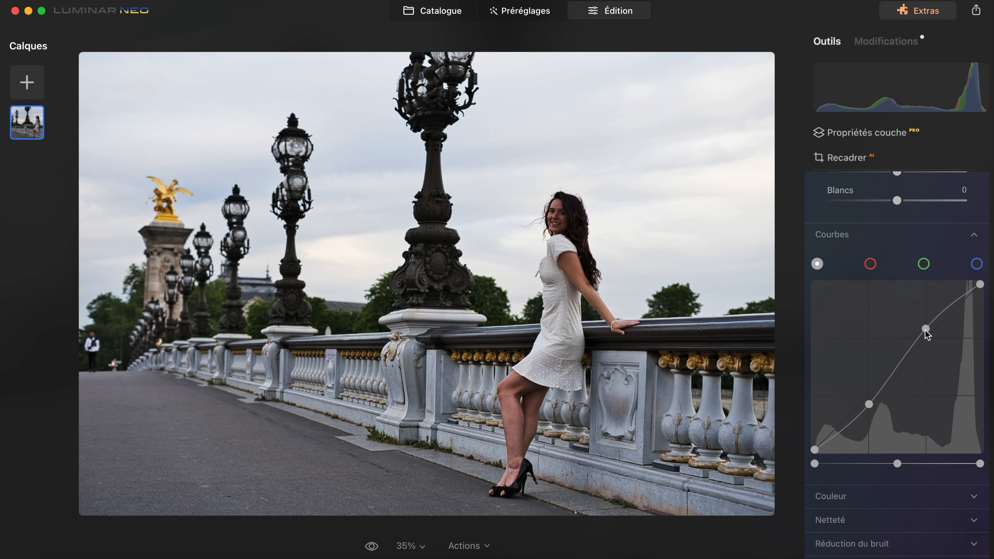
{"action": "double_click", "coordinate": [926, 329]}
{"action": "double_click", "coordinate": [870, 405]}
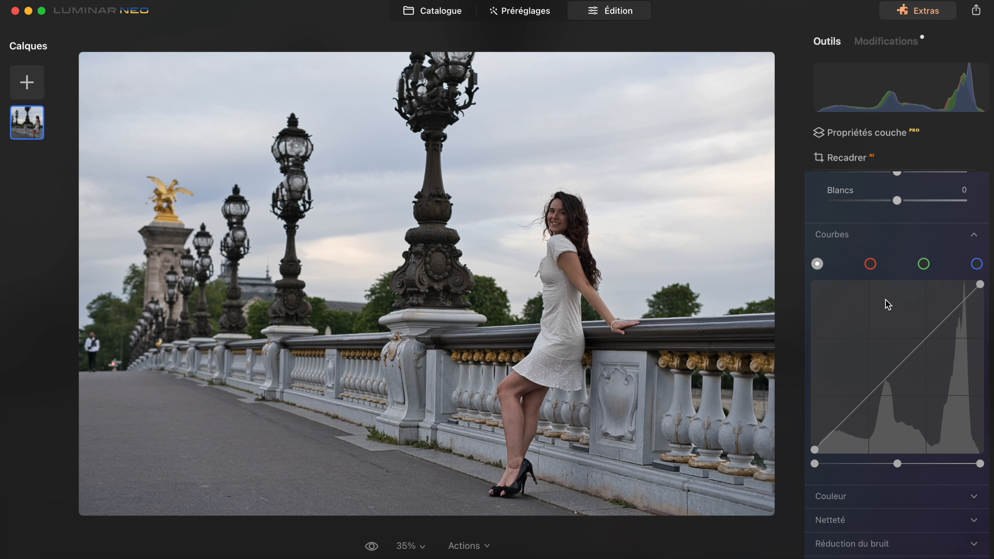
Step: Expand the Couleur, Netteté and Réduction du bruit sections of Développement and examine their sliders
{"action": "scroll", "coordinate": [916, 352], "scroll_direction": "down", "scroll_amount": 4}
{"action": "left_click", "coordinate": [909, 355]}
{"action": "scroll", "coordinate": [940, 366], "scroll_direction": "down", "scroll_amount": 3}
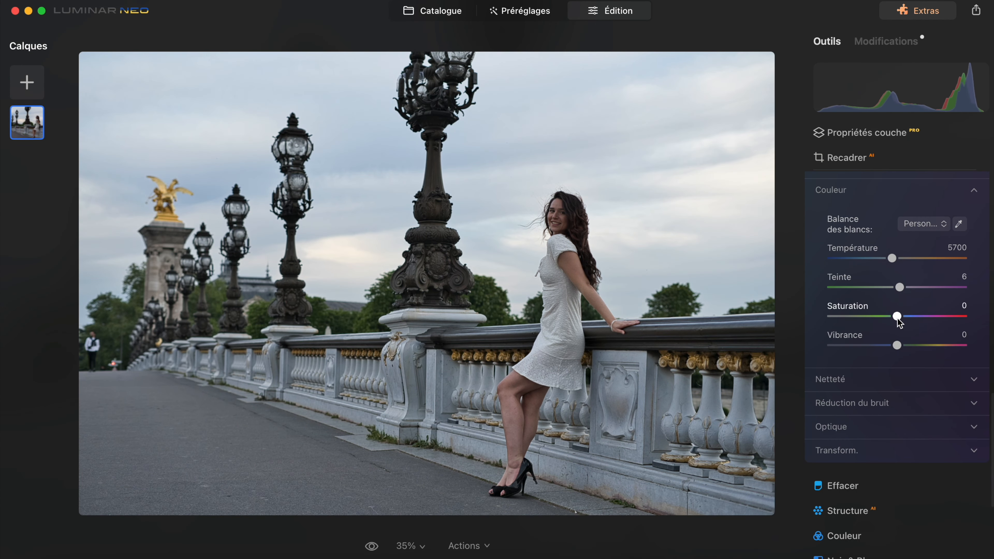
{"action": "left_click", "coordinate": [973, 380]}
{"action": "scroll", "coordinate": [916, 432], "scroll_direction": "down", "scroll_amount": 3}
{"action": "left_click", "coordinate": [971, 436]}
{"action": "scroll", "coordinate": [969, 437], "scroll_direction": "down", "scroll_amount": 3}
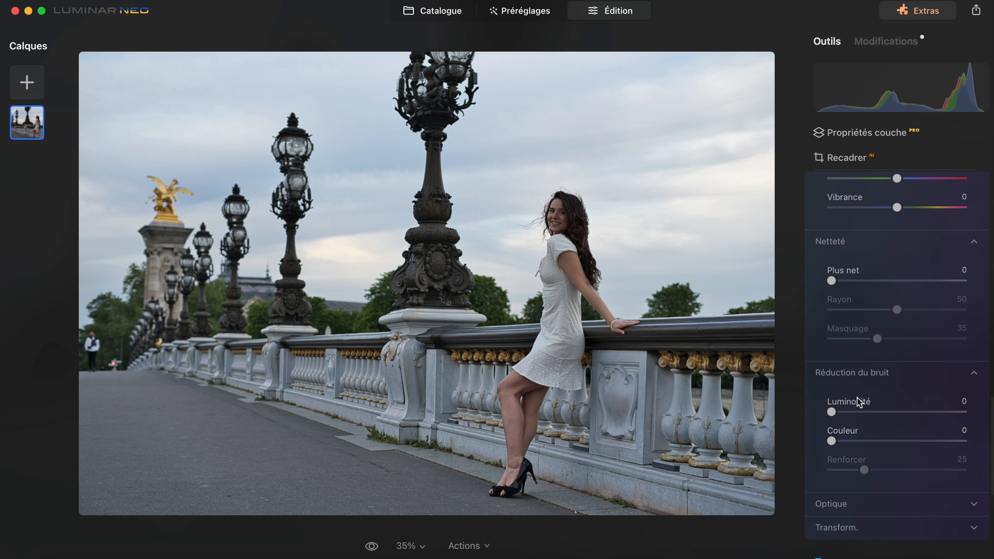
{"action": "scroll", "coordinate": [875, 441], "scroll_direction": "down", "scroll_amount": 3}
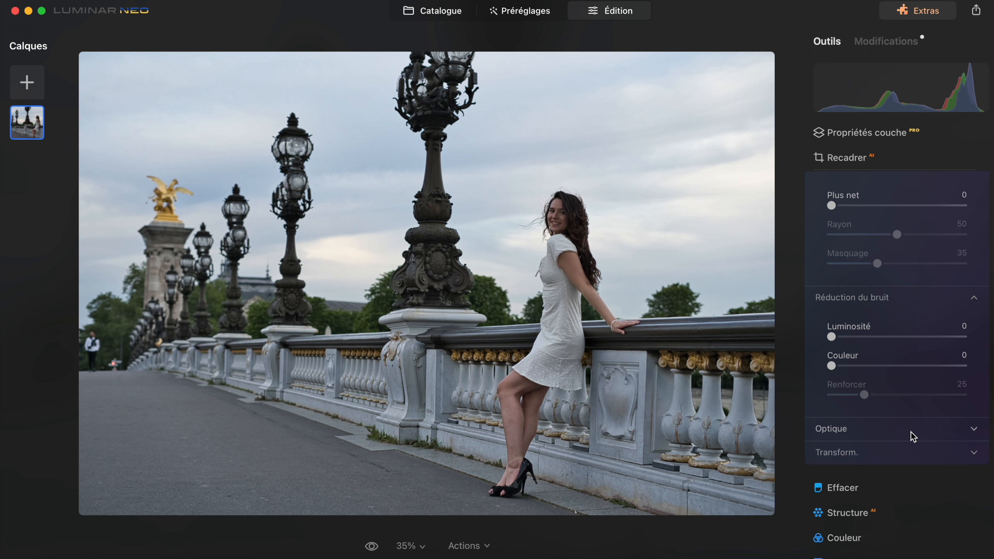
{"action": "scroll", "coordinate": [896, 426], "scroll_direction": "up", "scroll_amount": 4}
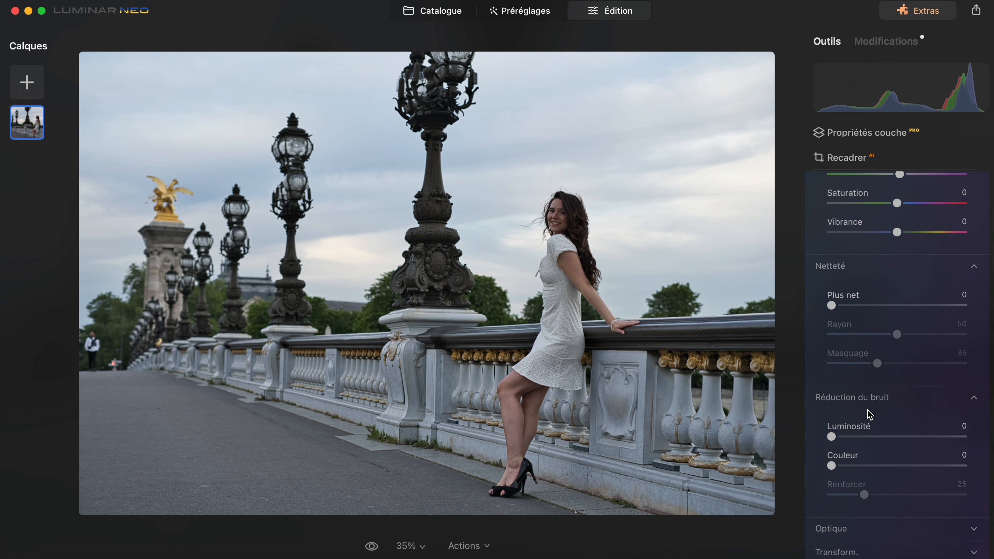
Step: Try Luminosité at 100 in Réduction du bruit while checking the woman's face, and return it to 0
{"action": "double_click", "coordinate": [564, 213]}
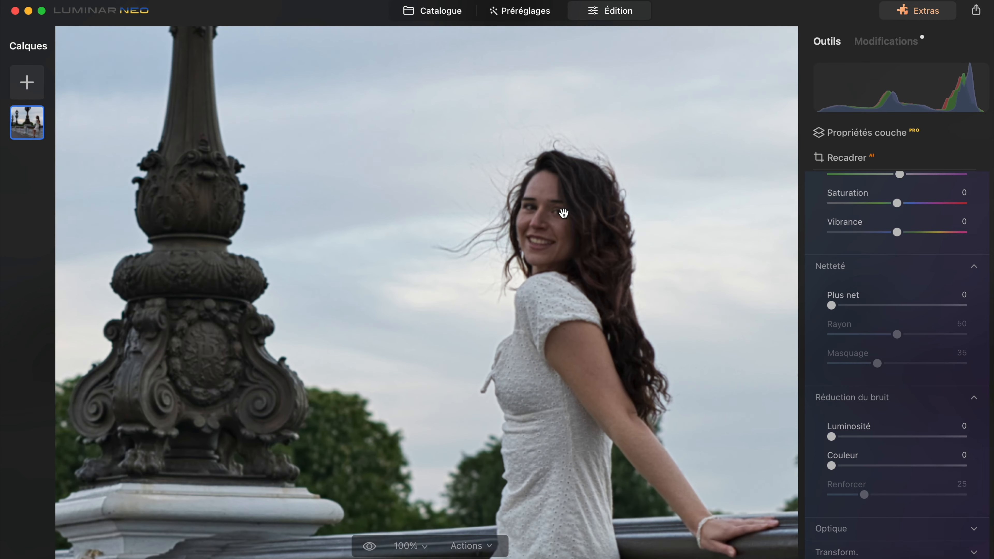
{"action": "scroll", "coordinate": [562, 212], "scroll_direction": "up", "scroll_amount": 5}
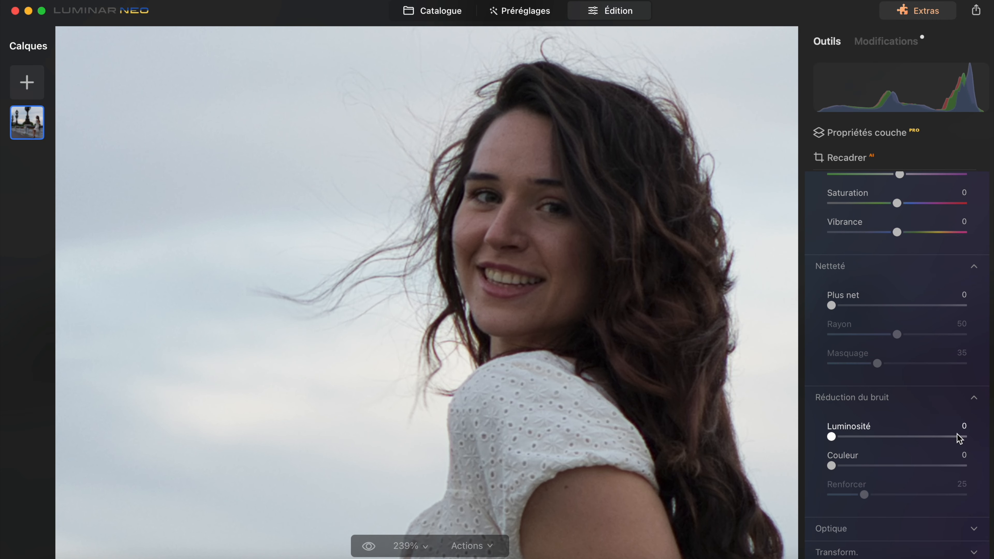
{"action": "left_click_drag", "start_coordinate": [957, 436], "coordinate": [963, 437]}
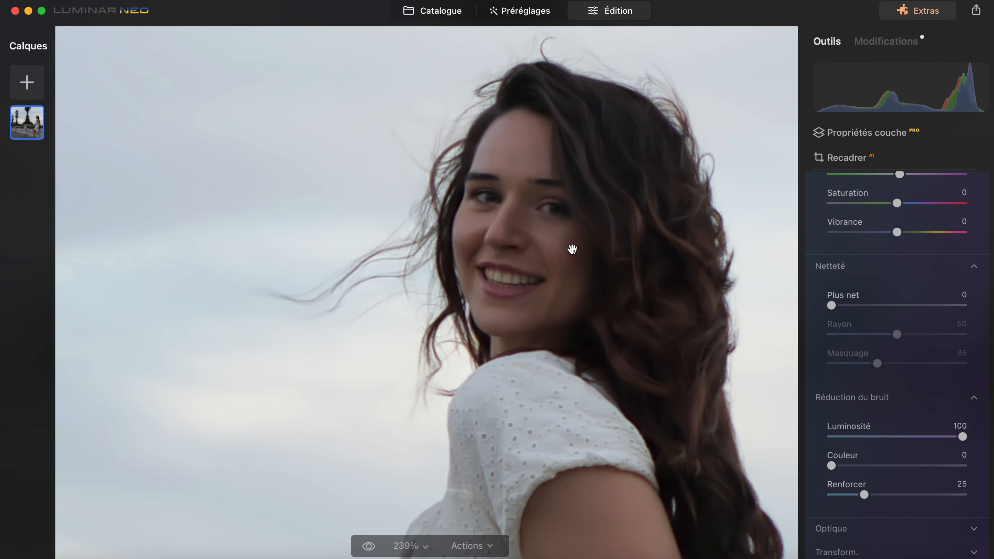
{"action": "scroll", "coordinate": [513, 279], "scroll_direction": "down", "scroll_amount": 2}
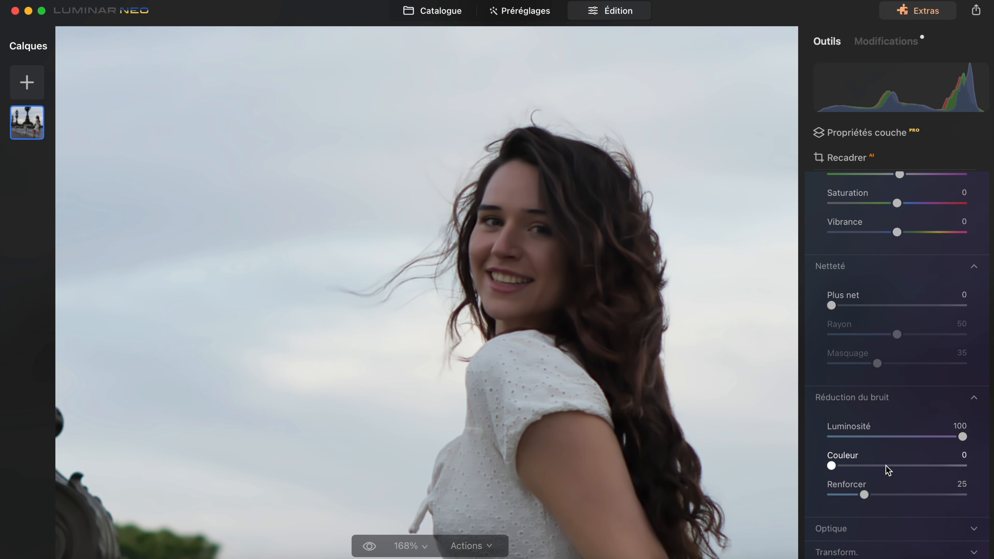
{"action": "left_click_drag", "start_coordinate": [963, 437], "coordinate": [799, 445]}
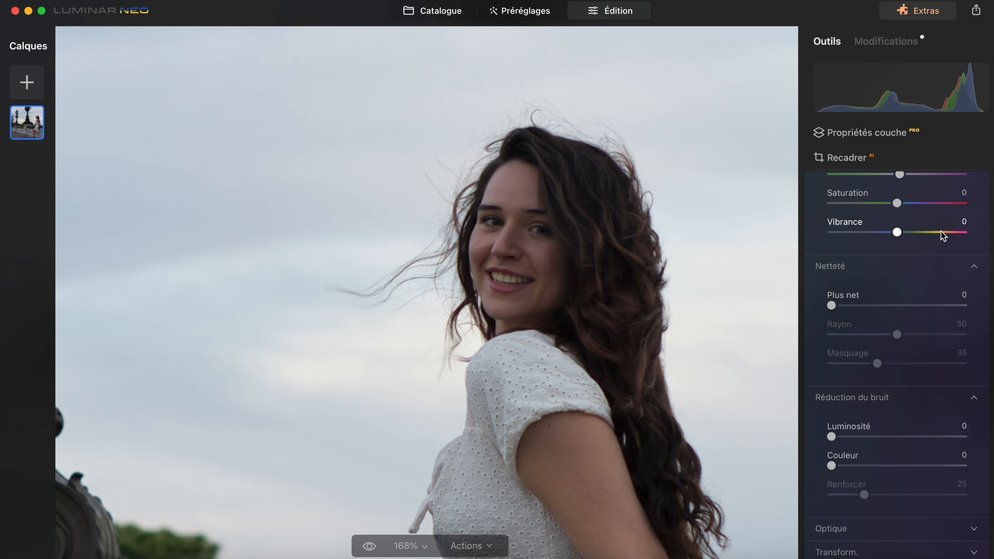
Step: Expand Extensions to examine its tools, review the Développement sections, and collapse Développement with the whole photo in view
{"action": "scroll", "coordinate": [941, 231], "scroll_direction": "up", "scroll_amount": 10}
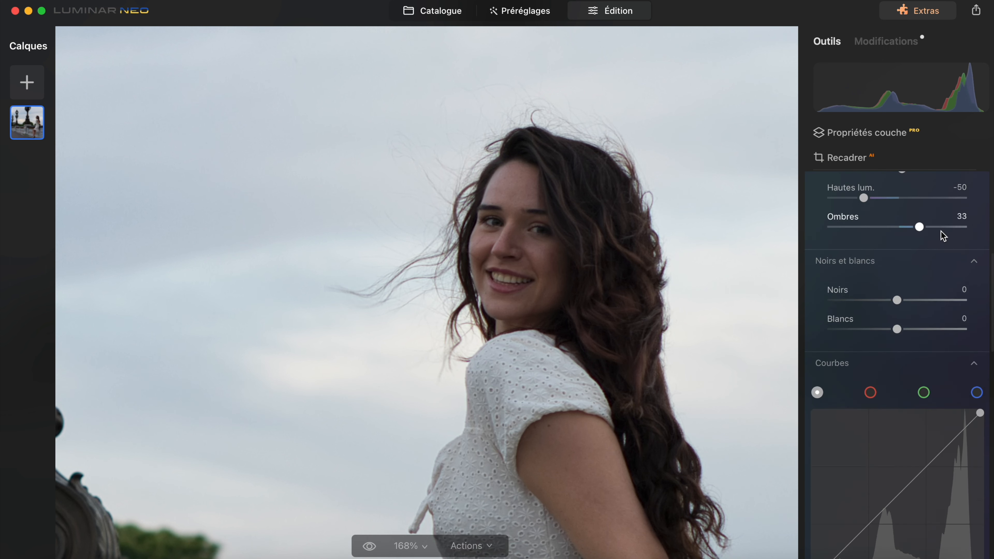
{"action": "scroll", "coordinate": [941, 231], "scroll_direction": "up", "scroll_amount": 5}
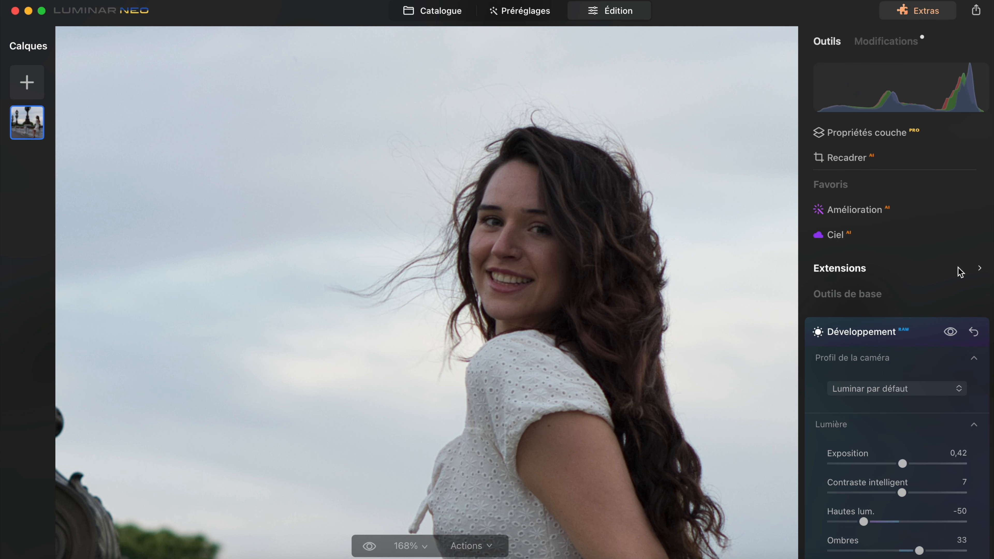
{"action": "left_click", "coordinate": [977, 269]}
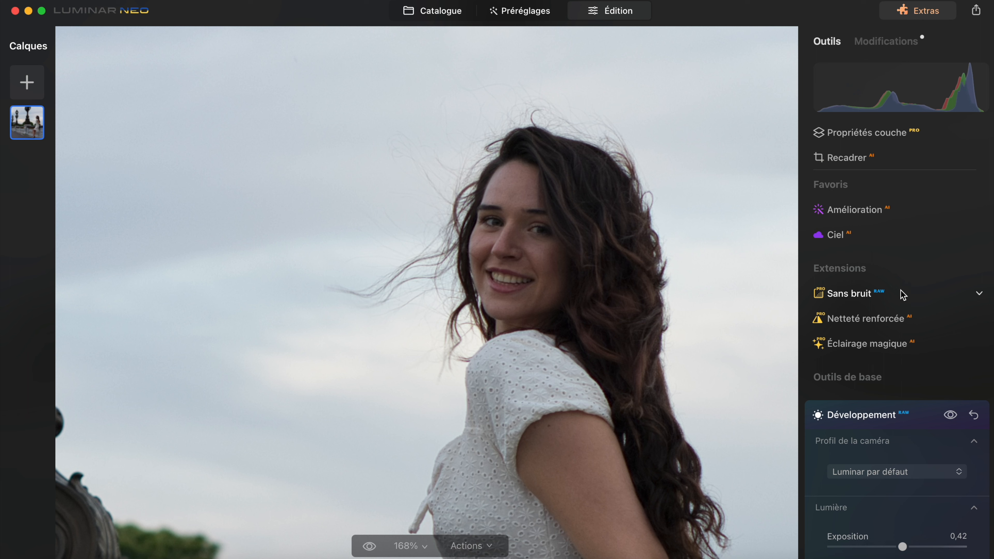
{"action": "scroll", "coordinate": [894, 429], "scroll_direction": "down", "scroll_amount": 5}
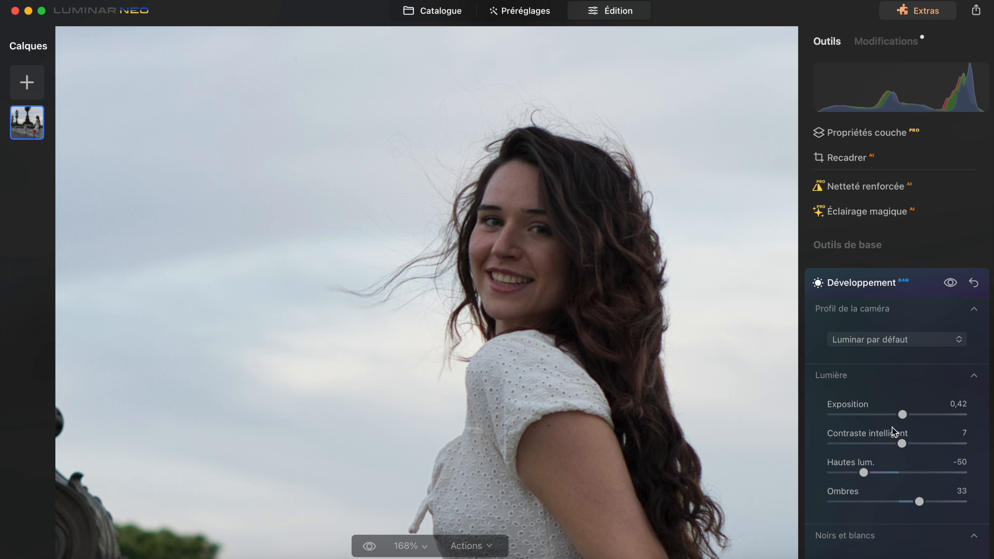
{"action": "scroll", "coordinate": [893, 430], "scroll_direction": "down", "scroll_amount": 15}
{"action": "scroll", "coordinate": [893, 431], "scroll_direction": "up", "scroll_amount": 7}
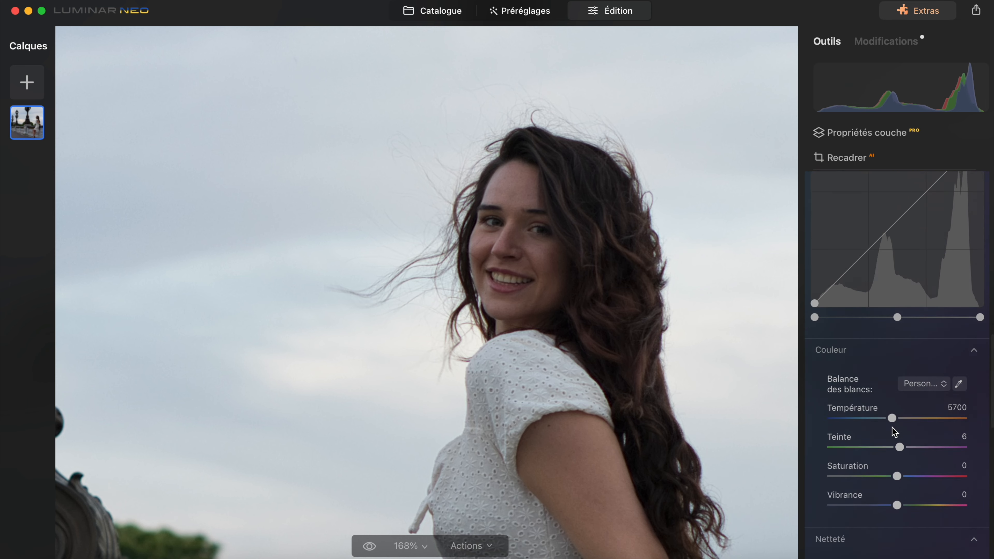
{"action": "scroll", "coordinate": [893, 429], "scroll_direction": "up", "scroll_amount": 10}
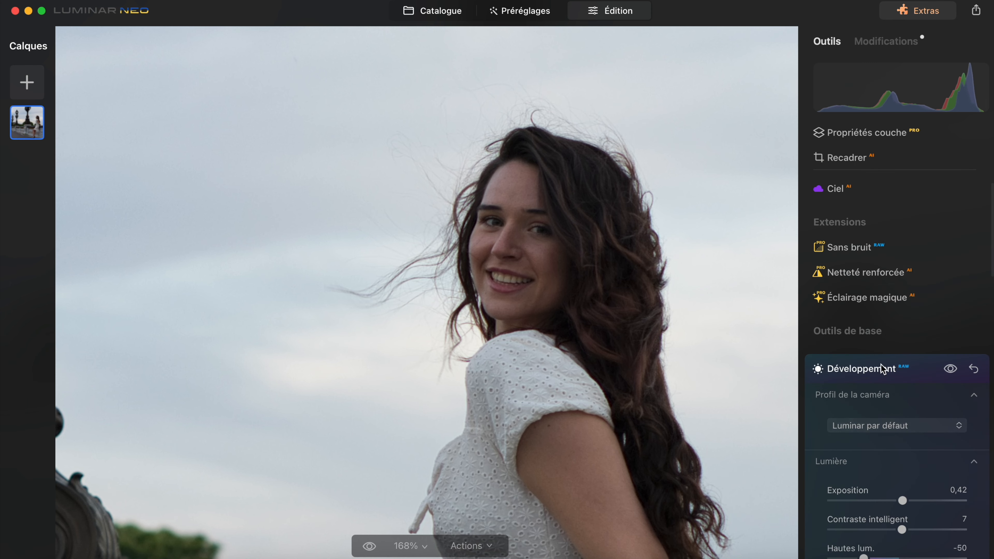
{"action": "left_click", "coordinate": [880, 366]}
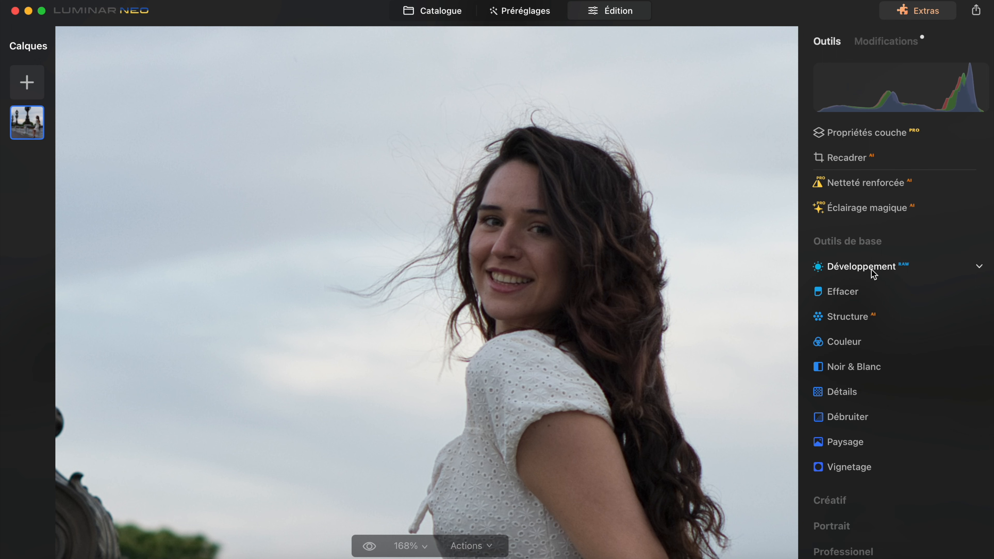
{"action": "left_click", "coordinate": [682, 294]}
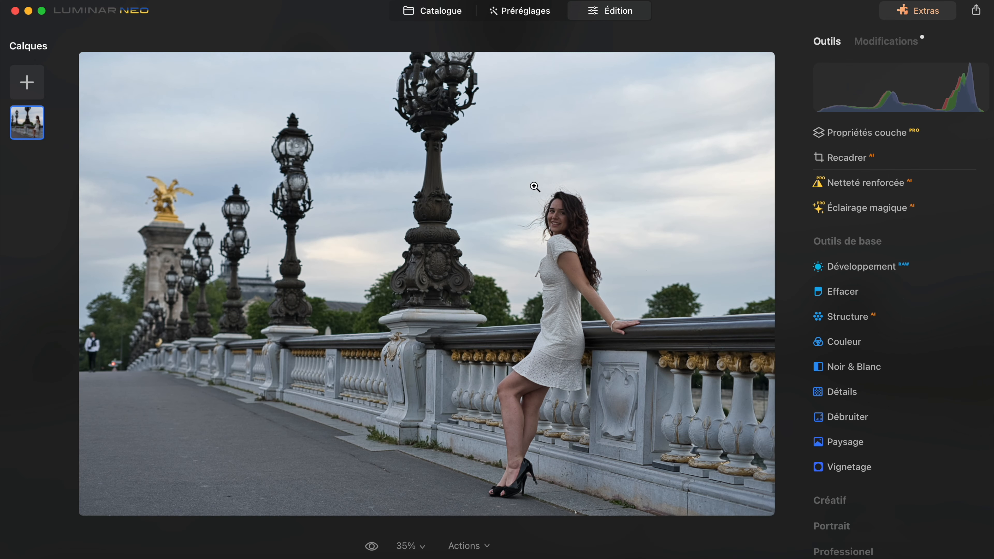
{"action": "left_click", "coordinate": [875, 270]}
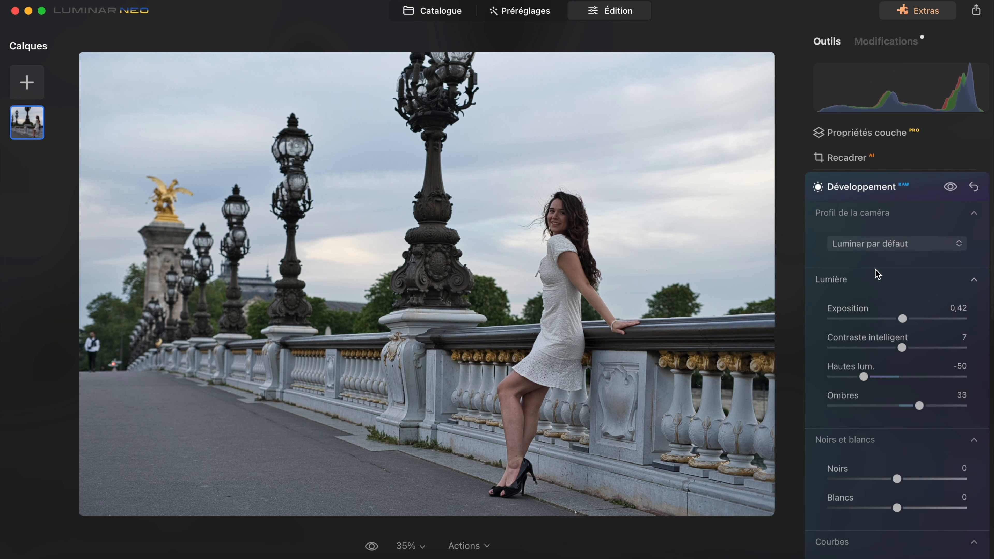
{"action": "left_click", "coordinate": [891, 192]}
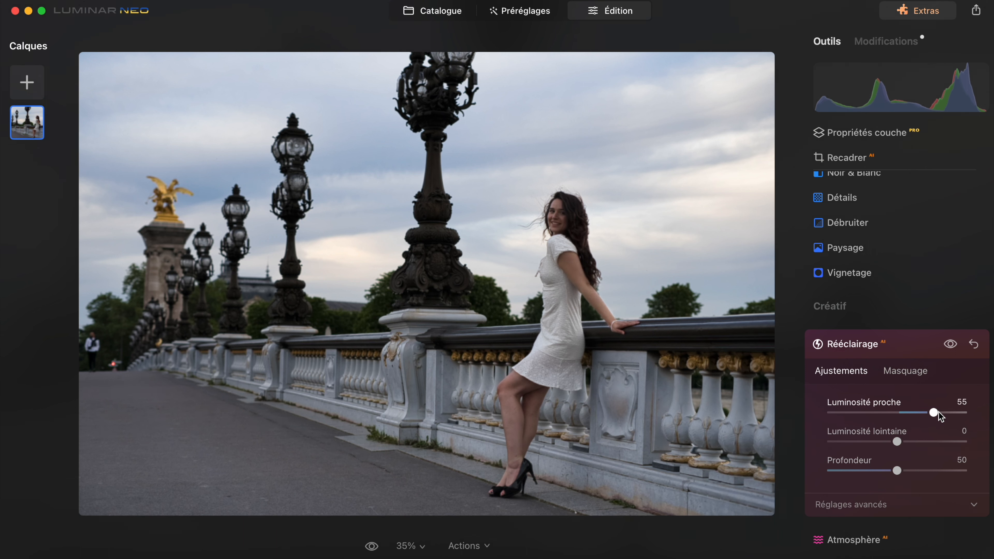
Step: In Rééclairage, set Luminosité proche to 67 and Luminosité lointaine to -3, comparing the photo with and without the effect
{"action": "left_click_drag", "start_coordinate": [939, 413], "coordinate": [943, 411]}
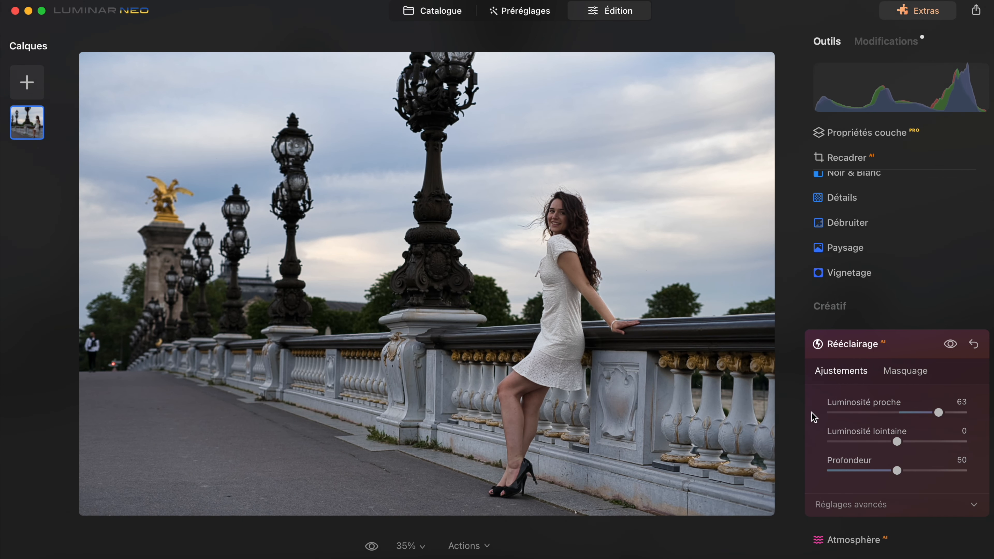
{"action": "mouse_move", "coordinate": [939, 413]}
{"action": "left_mouse_down"}
{"action": "mouse_move", "coordinate": [854, 411]}
{"action": "mouse_move", "coordinate": [946, 424]}
{"action": "left_mouse_up"}
{"action": "left_click", "coordinate": [950, 345]}
{"action": "left_click", "coordinate": [950, 346]}
{"action": "scroll", "coordinate": [895, 447], "scroll_direction": "down", "scroll_amount": 2}
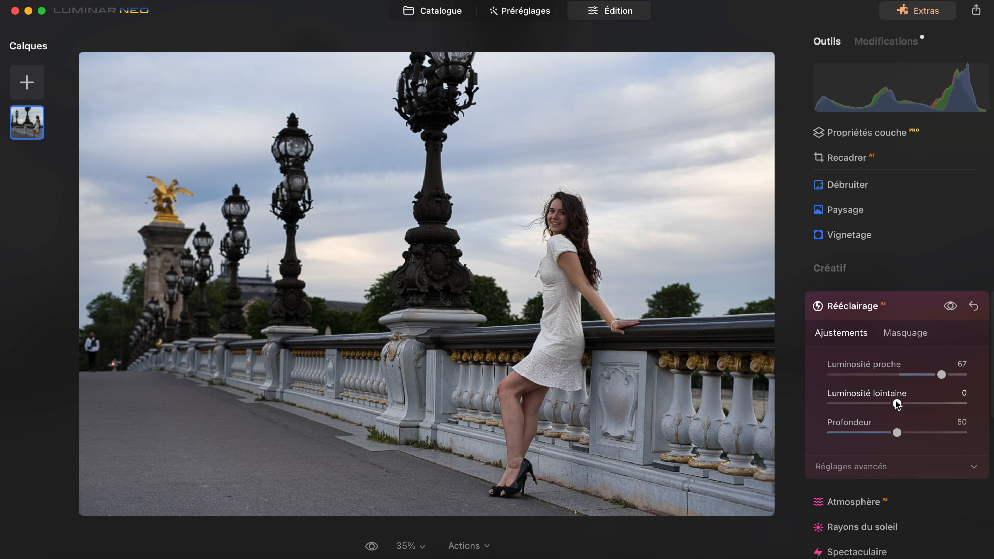
{"action": "mouse_move", "coordinate": [895, 401]}
{"action": "left_mouse_down"}
{"action": "mouse_move", "coordinate": [931, 403]}
{"action": "mouse_move", "coordinate": [895, 405]}
{"action": "left_mouse_up"}
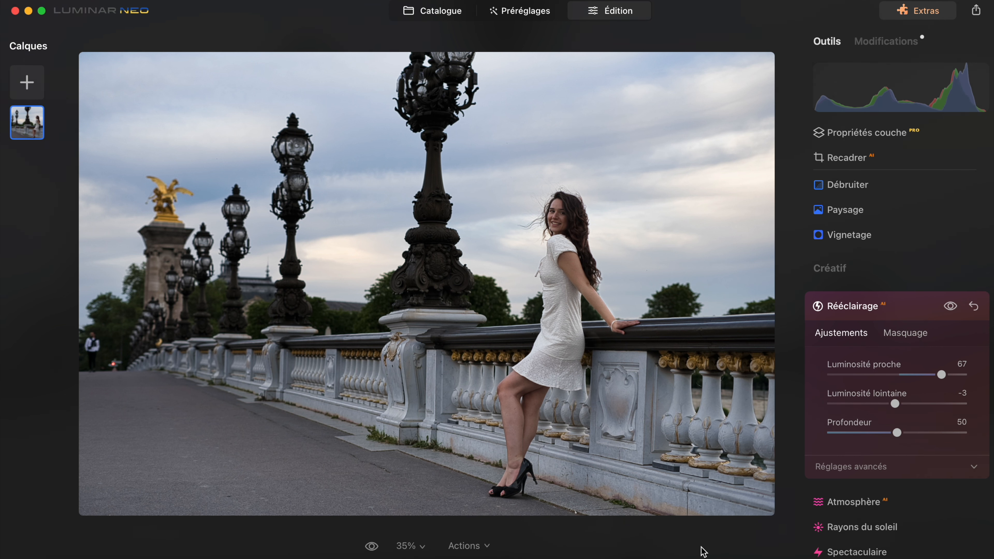
Step: Erase the distant passer-by on the bridge with Effacer, masking his whole figure with a brush of Taille 18
{"action": "left_click", "coordinate": [95, 348]}
{"action": "scroll", "coordinate": [935, 309], "scroll_direction": "up", "scroll_amount": 10}
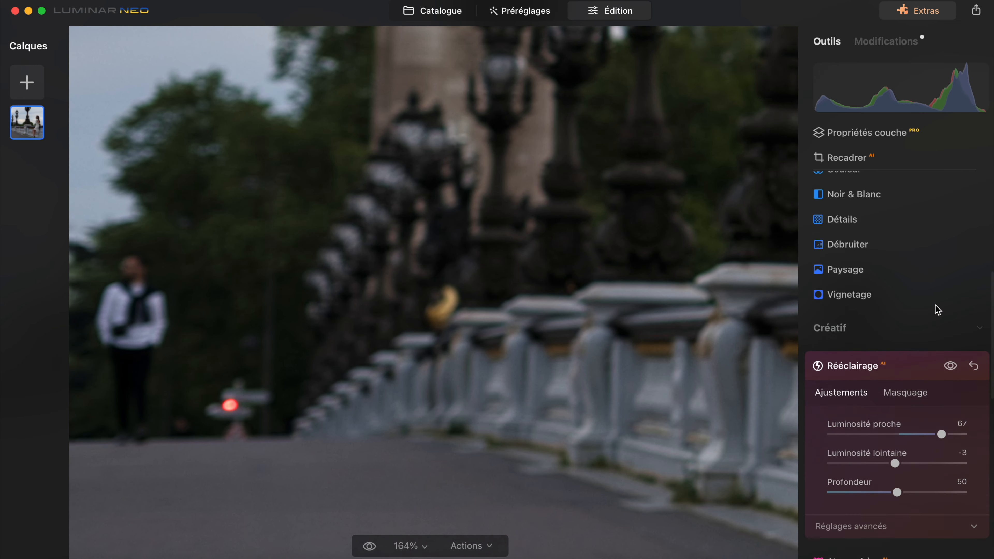
{"action": "left_click", "coordinate": [852, 276]}
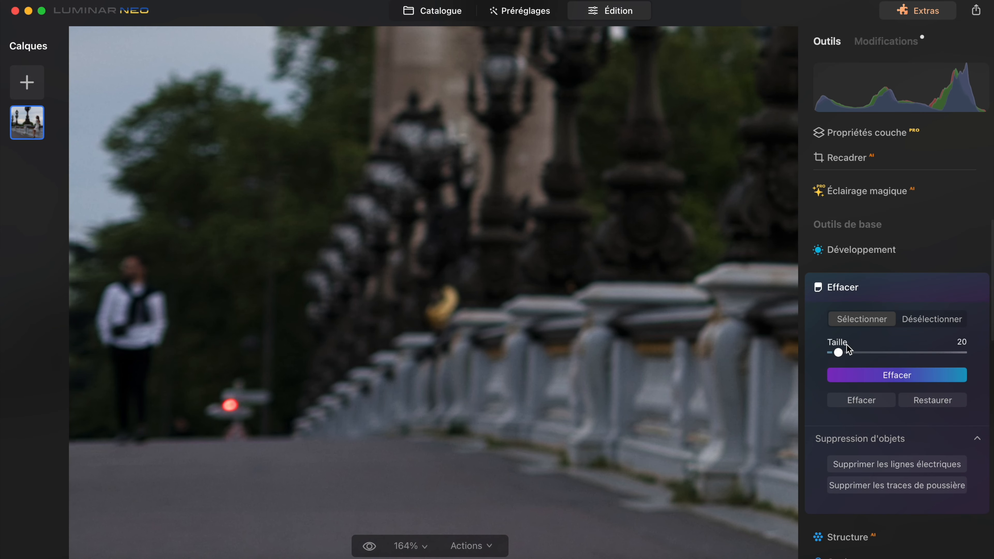
{"action": "left_click_drag", "start_coordinate": [851, 353], "coordinate": [836, 352]}
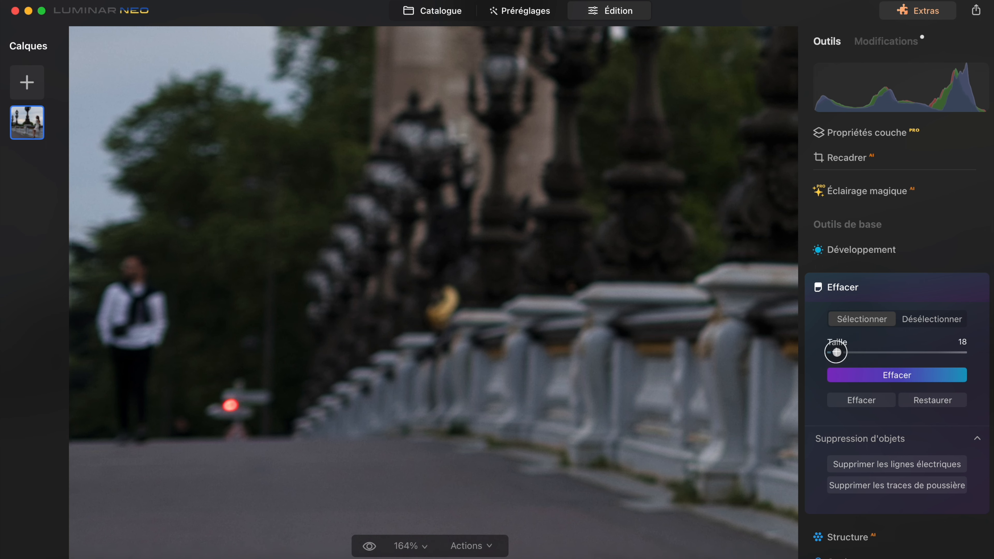
{"action": "mouse_move", "coordinate": [138, 268]}
{"action": "left_mouse_down"}
{"action": "mouse_move", "coordinate": [103, 323]}
{"action": "mouse_move", "coordinate": [127, 406]}
{"action": "mouse_move", "coordinate": [118, 430]}
{"action": "mouse_move", "coordinate": [133, 406]}
{"action": "mouse_move", "coordinate": [134, 352]}
{"action": "mouse_move", "coordinate": [149, 382]}
{"action": "mouse_move", "coordinate": [141, 405]}
{"action": "mouse_move", "coordinate": [155, 296]}
{"action": "mouse_move", "coordinate": [121, 338]}
{"action": "mouse_move", "coordinate": [128, 295]}
{"action": "mouse_move", "coordinate": [100, 311]}
{"action": "mouse_move", "coordinate": [100, 328]}
{"action": "mouse_move", "coordinate": [130, 417]}
{"action": "mouse_move", "coordinate": [164, 440]}
{"action": "left_mouse_up"}
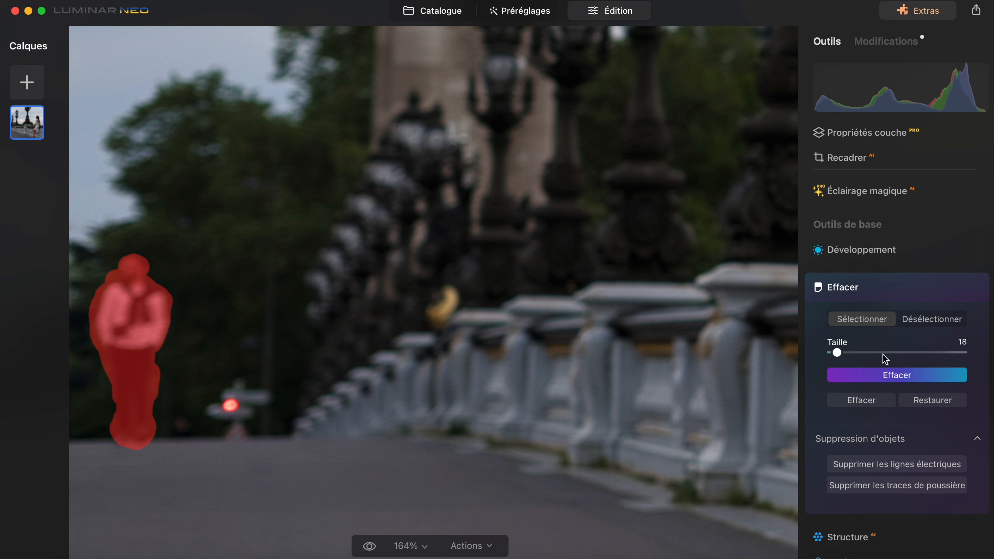
{"action": "left_click", "coordinate": [878, 377]}
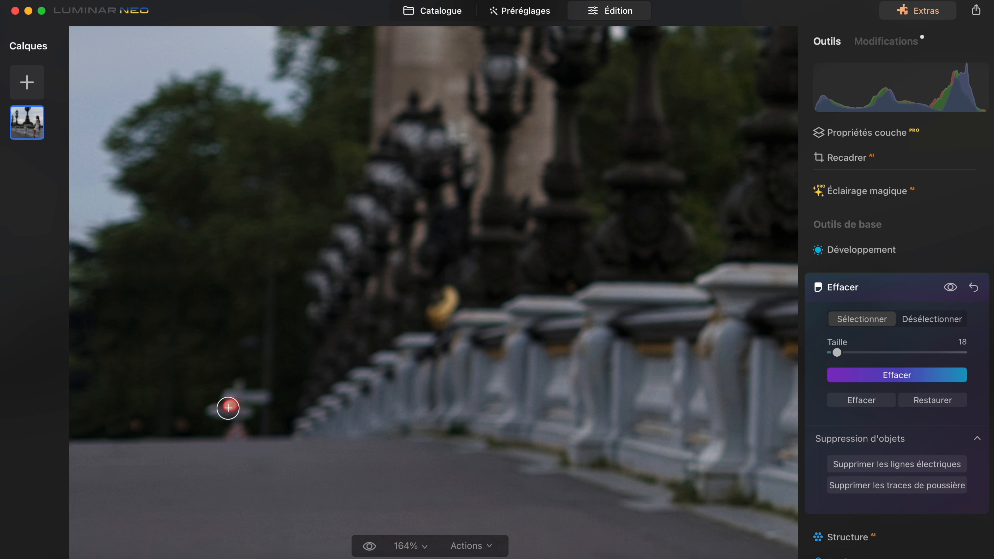
Step: Mask and erase the red light and its sign beside the road in the background with Effacer
{"action": "mouse_move", "coordinate": [228, 394]}
{"action": "left_mouse_down"}
{"action": "mouse_move", "coordinate": [247, 397]}
{"action": "mouse_move", "coordinate": [211, 409]}
{"action": "mouse_move", "coordinate": [222, 424]}
{"action": "mouse_move", "coordinate": [242, 426]}
{"action": "mouse_move", "coordinate": [248, 402]}
{"action": "mouse_move", "coordinate": [270, 397]}
{"action": "left_mouse_up"}
{"action": "left_click", "coordinate": [885, 375]}
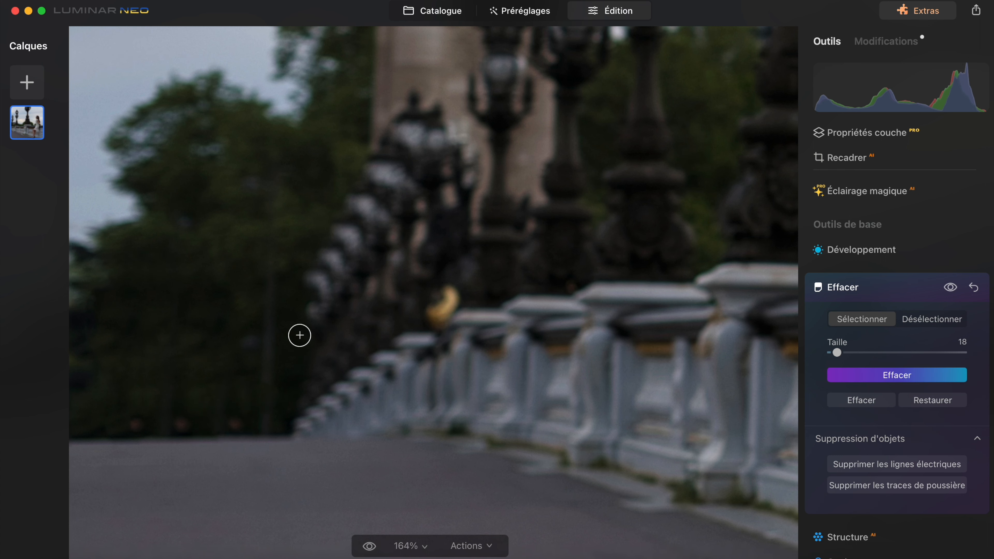
{"action": "scroll", "coordinate": [541, 295], "scroll_direction": "down", "scroll_amount": 1}
{"action": "scroll", "coordinate": [541, 296], "scroll_direction": "down", "scroll_amount": 6}
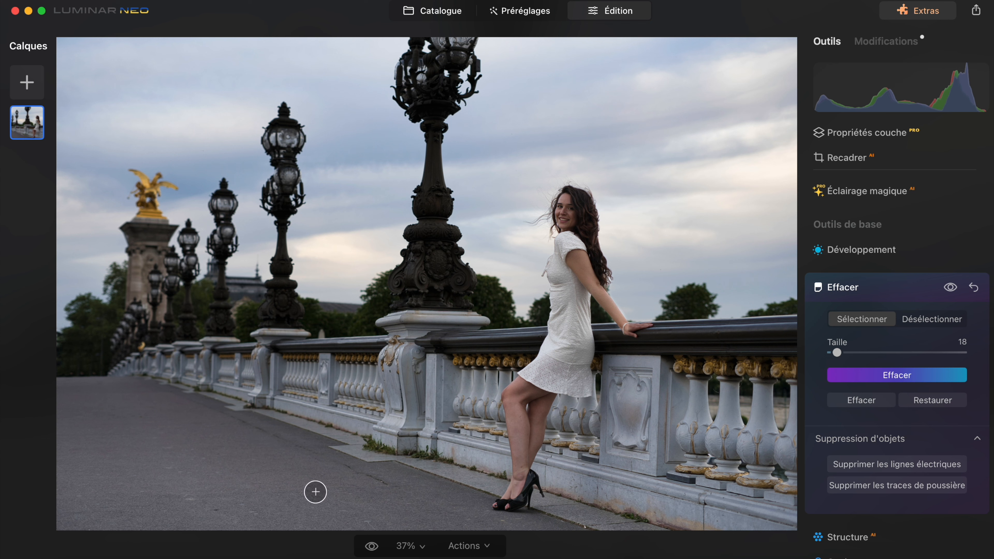
Step: Erase the crack in the asphalt and the small debris near the kerb beyond the woman's shoes, and collapse Effacer
{"action": "scroll", "coordinate": [362, 501], "scroll_direction": "up", "scroll_amount": 3}
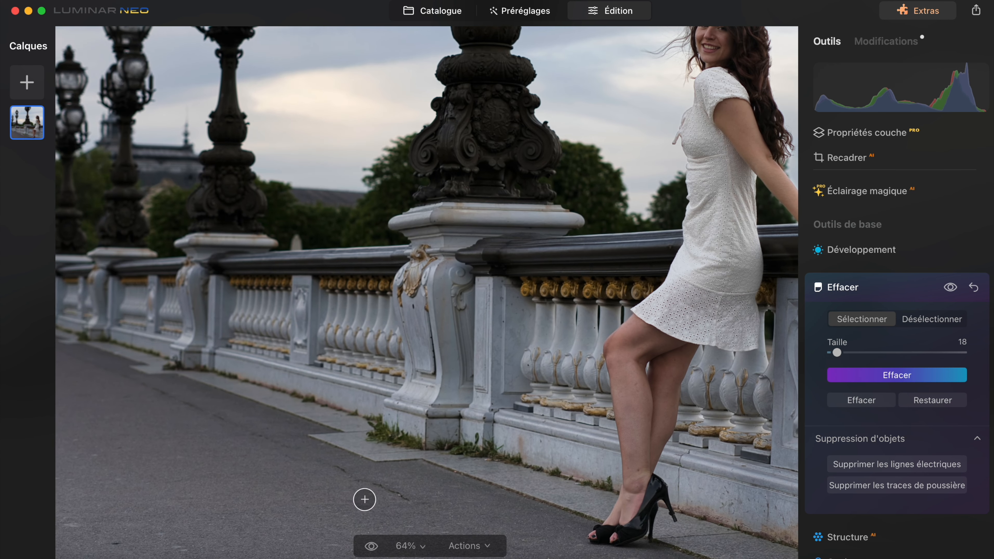
{"action": "scroll", "coordinate": [364, 499], "scroll_direction": "down", "scroll_amount": 2}
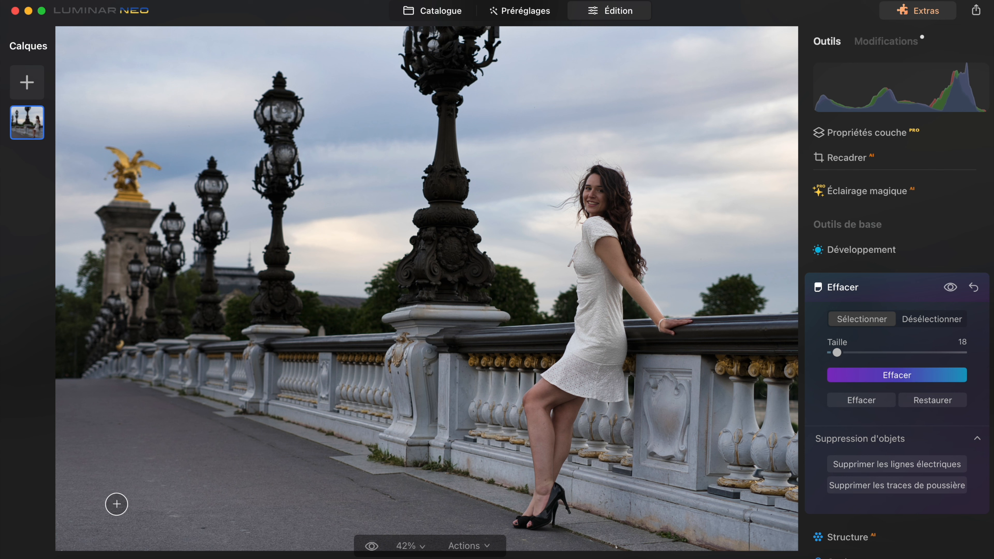
{"action": "scroll", "coordinate": [351, 517], "scroll_direction": "up", "scroll_amount": 3}
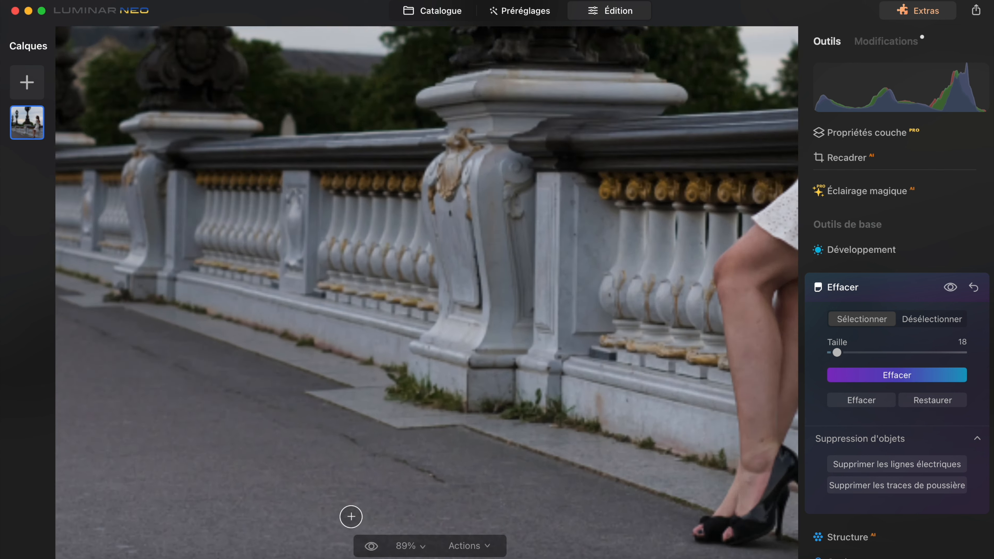
{"action": "scroll", "coordinate": [351, 516], "scroll_direction": "up", "scroll_amount": 1}
{"action": "left_click_drag", "start_coordinate": [472, 473], "coordinate": [359, 420]}
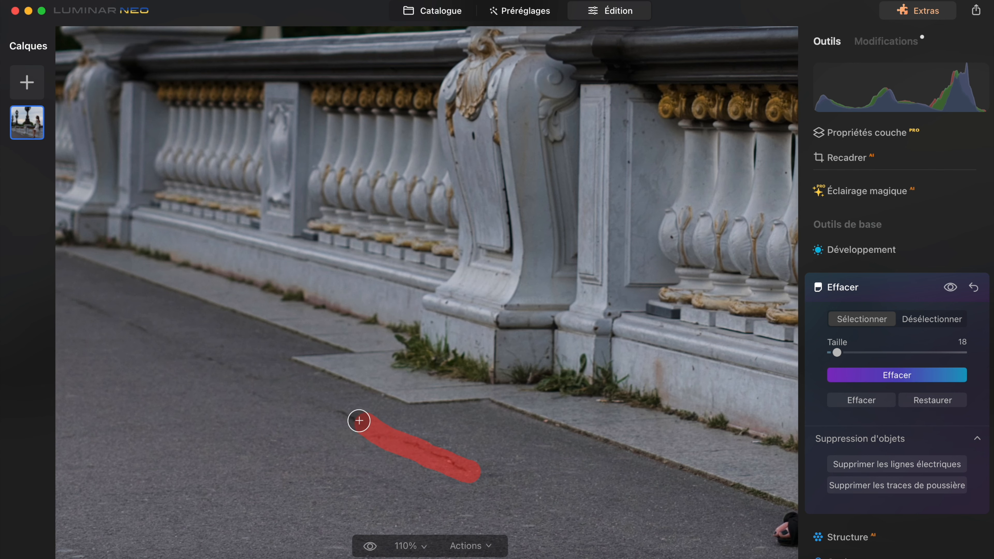
{"action": "scroll", "coordinate": [606, 460], "scroll_direction": "right", "scroll_amount": 10}
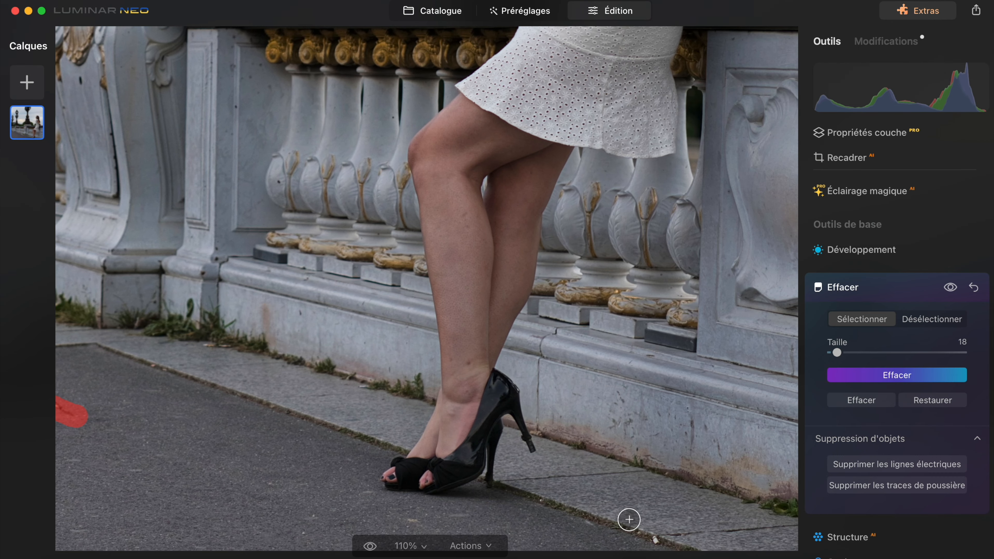
{"action": "scroll", "coordinate": [626, 513], "scroll_direction": "right", "scroll_amount": 2}
{"action": "left_click_drag", "start_coordinate": [639, 540], "coordinate": [647, 542]}
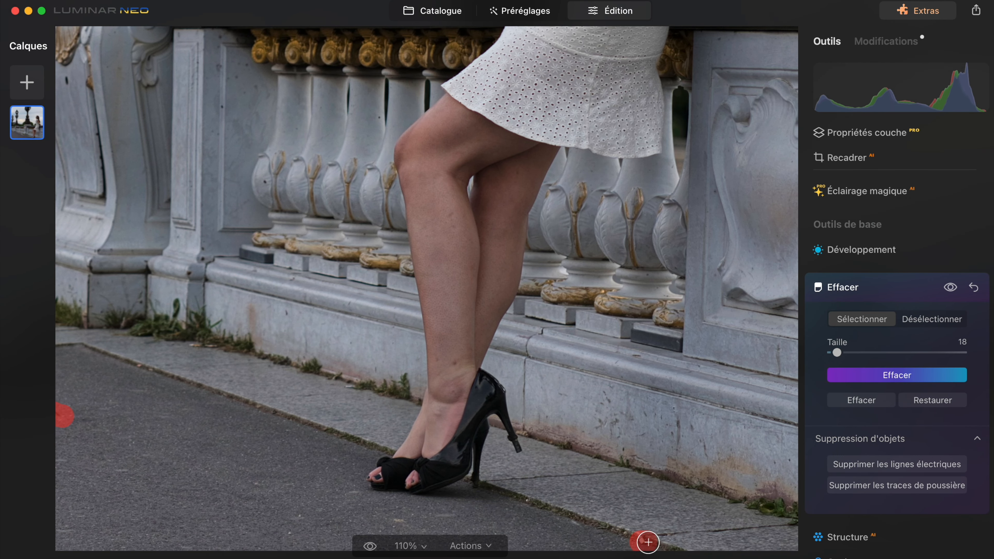
{"action": "scroll", "coordinate": [488, 503], "scroll_direction": "down", "scroll_amount": 4}
{"action": "left_click", "coordinate": [893, 380]}
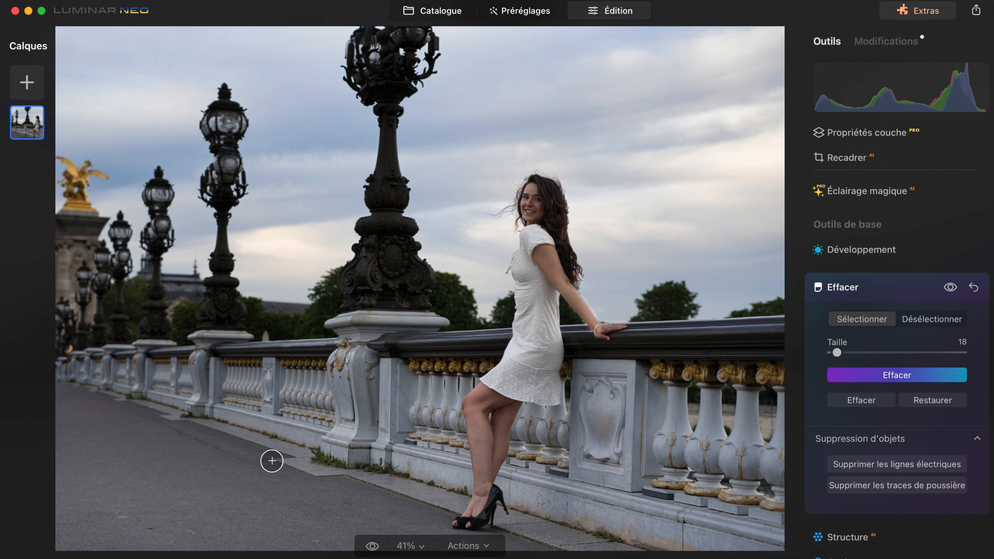
{"action": "scroll", "coordinate": [550, 346], "scroll_direction": "down", "scroll_amount": 2}
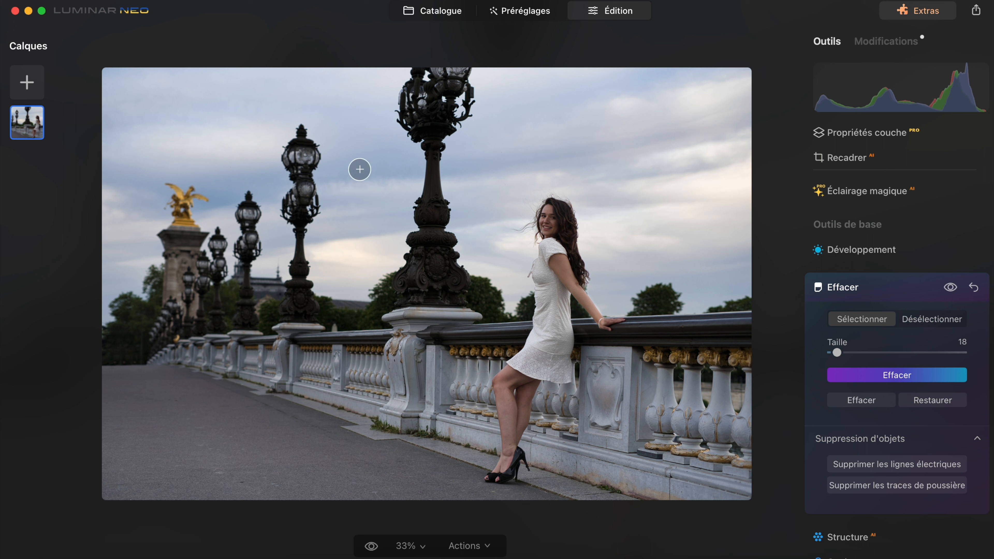
{"action": "left_click", "coordinate": [857, 291]}
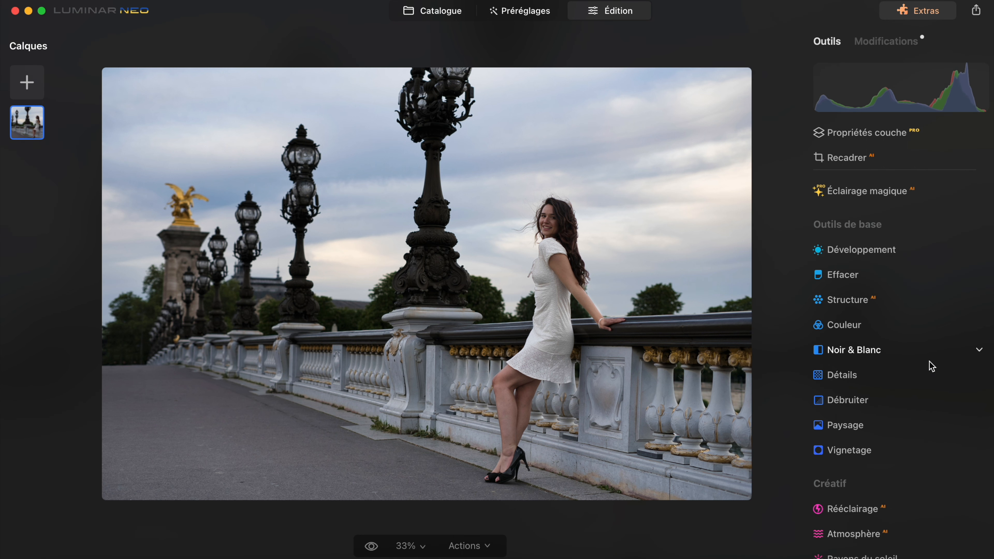
Step: Add the Rayons du soleil effect to the photo with Quantité at 25
{"action": "scroll", "coordinate": [928, 366], "scroll_direction": "down", "scroll_amount": 4}
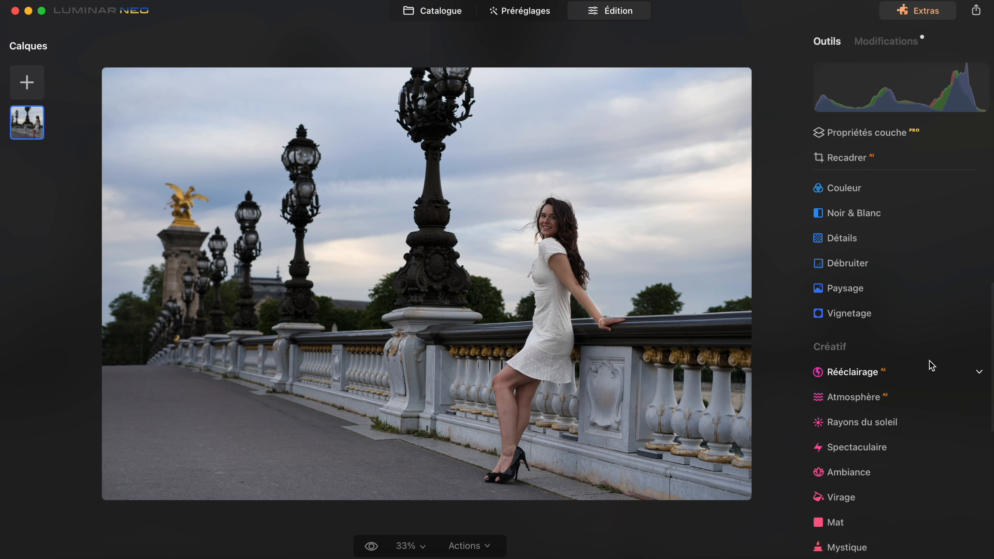
{"action": "scroll", "coordinate": [932, 366], "scroll_direction": "down", "scroll_amount": 2}
{"action": "scroll", "coordinate": [935, 356], "scroll_direction": "down", "scroll_amount": 2}
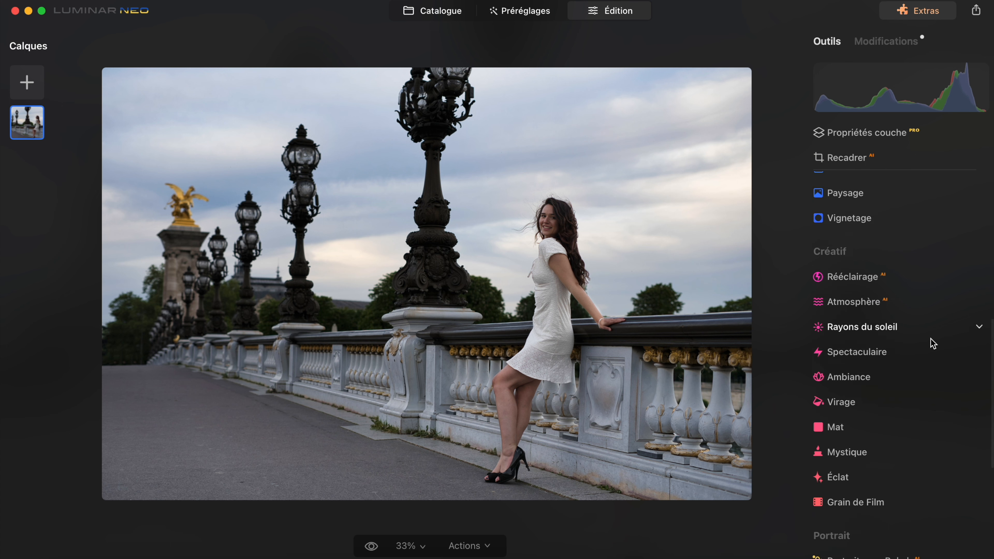
{"action": "scroll", "coordinate": [933, 343], "scroll_direction": "down", "scroll_amount": 1}
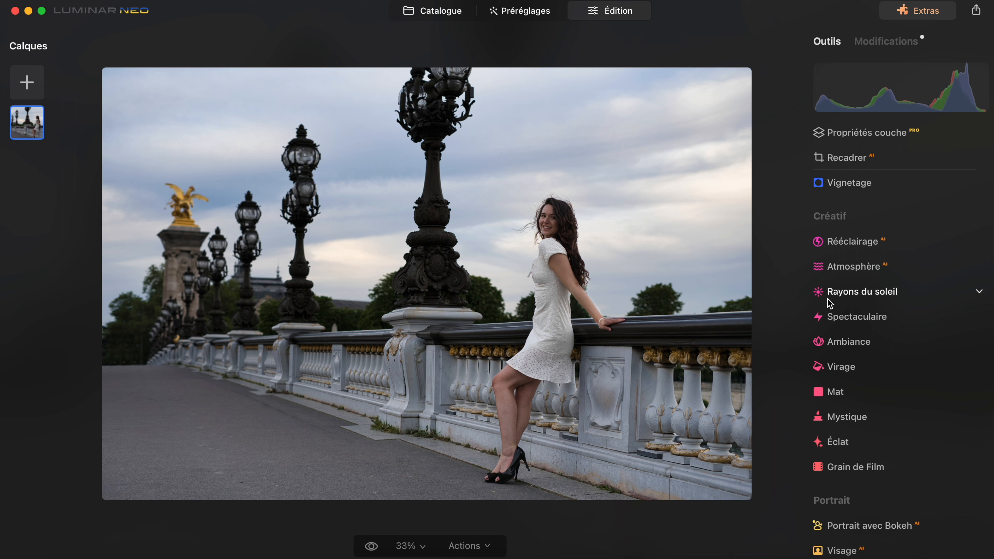
{"action": "left_click", "coordinate": [867, 292]}
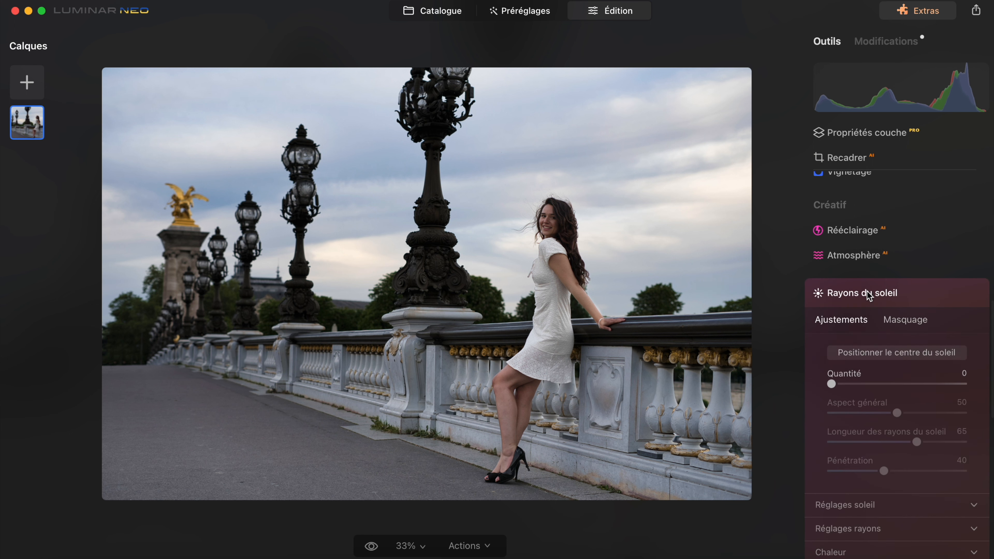
{"action": "left_click_drag", "start_coordinate": [838, 382], "coordinate": [864, 385]}
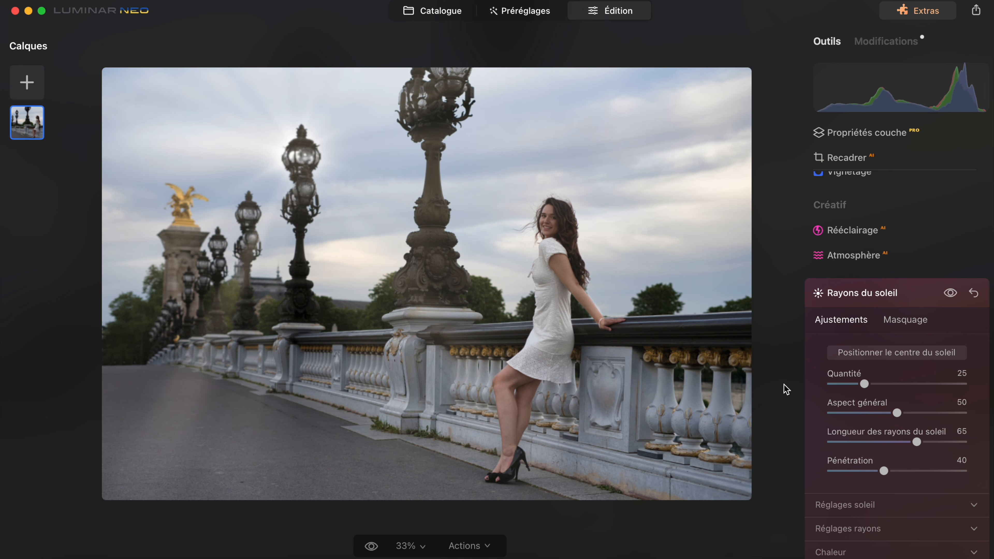
Step: Place the sun's centre at the sky's right edge and set Quantité to 15, Aspect général to 71 and Longueur des rayons du soleil to 69
{"action": "left_click", "coordinate": [919, 355]}
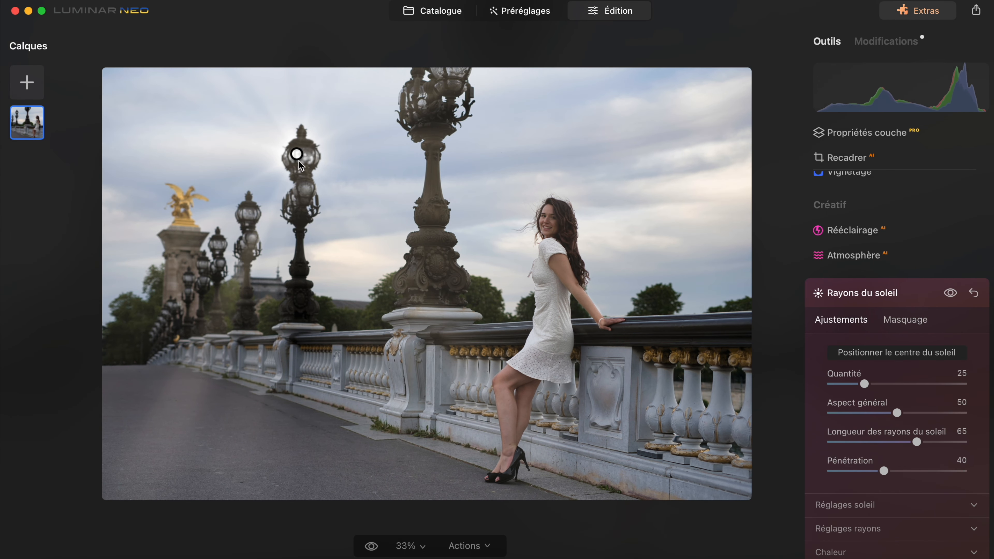
{"action": "left_click_drag", "start_coordinate": [296, 155], "coordinate": [749, 143]}
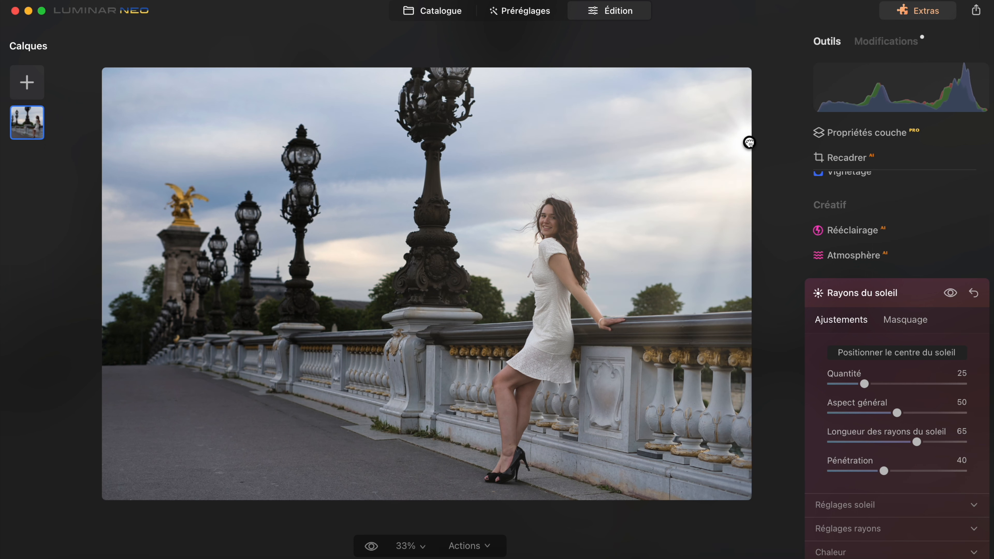
{"action": "left_click_drag", "start_coordinate": [864, 383], "coordinate": [920, 442]}
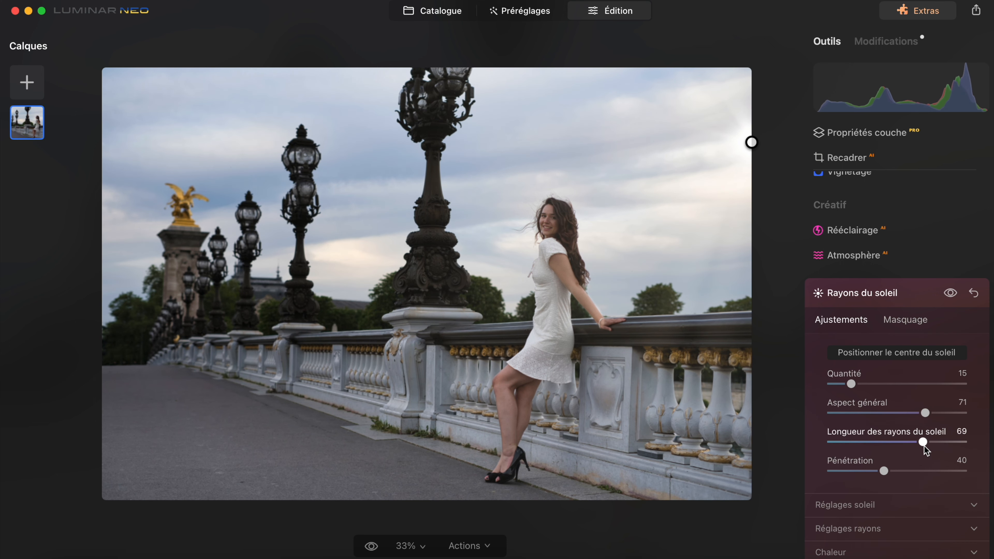
{"action": "left_click", "coordinate": [884, 294]}
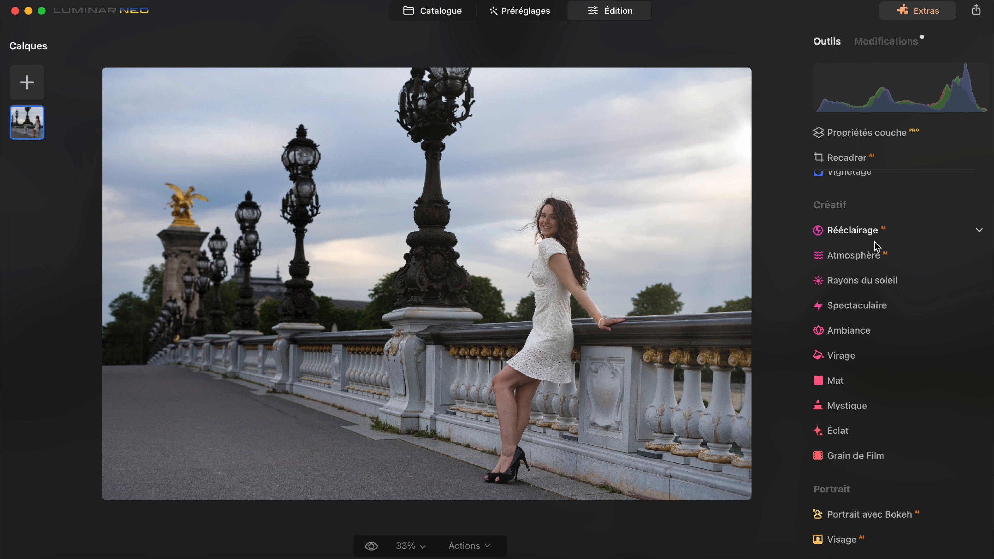
Step: Try the Quantité setting of the Spectaculaire and Mystique effects without keeping either change
{"action": "left_click", "coordinate": [876, 306]}
{"action": "mouse_move", "coordinate": [833, 387]}
{"action": "left_mouse_down"}
{"action": "mouse_move", "coordinate": [903, 392]}
{"action": "mouse_move", "coordinate": [832, 388]}
{"action": "left_mouse_up"}
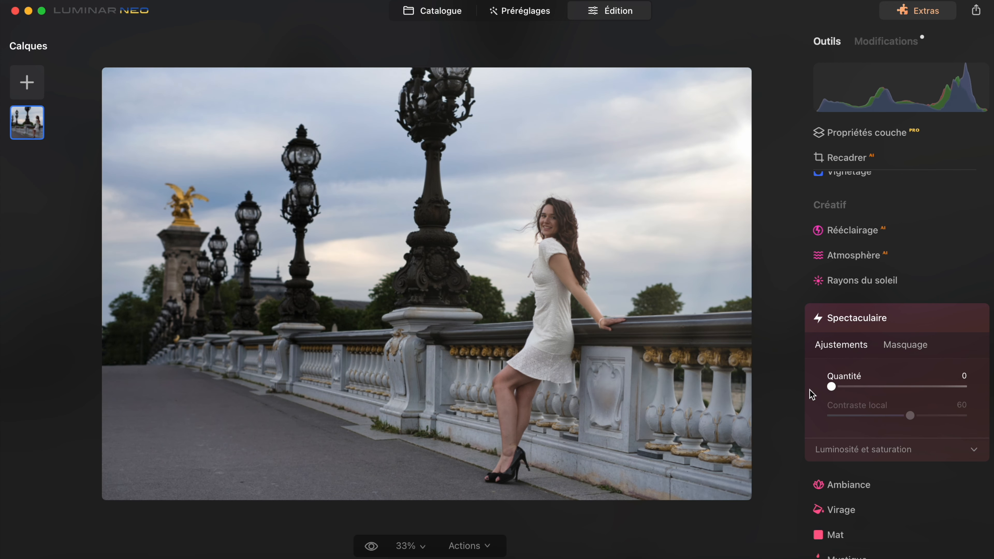
{"action": "left_click", "coordinate": [867, 317]}
{"action": "scroll", "coordinate": [878, 366], "scroll_direction": "down", "scroll_amount": 2}
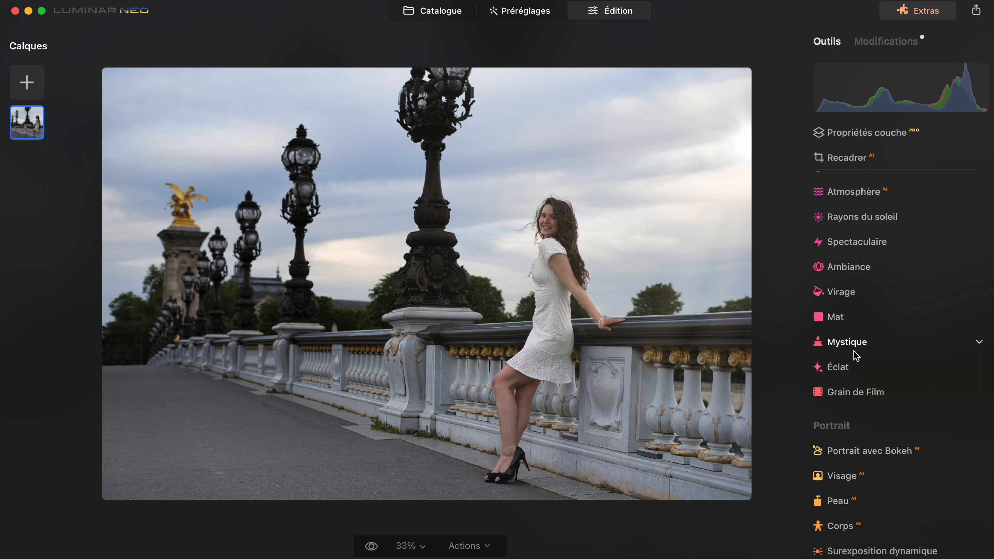
{"action": "left_click", "coordinate": [856, 345]}
{"action": "mouse_move", "coordinate": [833, 425]}
{"action": "left_mouse_down"}
{"action": "mouse_move", "coordinate": [877, 425]}
{"action": "mouse_move", "coordinate": [829, 423]}
{"action": "left_mouse_up"}
{"action": "left_click", "coordinate": [857, 354]}
Step: Apply the Éclat effect with type Flou artistique, trying Quantité at 42 and reducing it to 15
{"action": "scroll", "coordinate": [857, 355], "scroll_direction": "down", "scroll_amount": 2}
{"action": "left_click", "coordinate": [844, 317]}
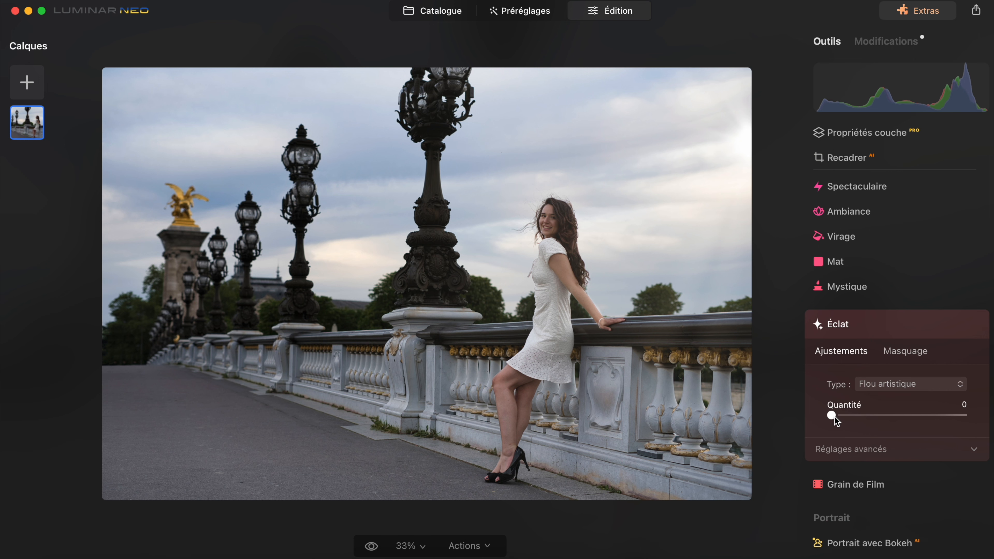
{"action": "left_click_drag", "start_coordinate": [834, 417], "coordinate": [894, 416]}
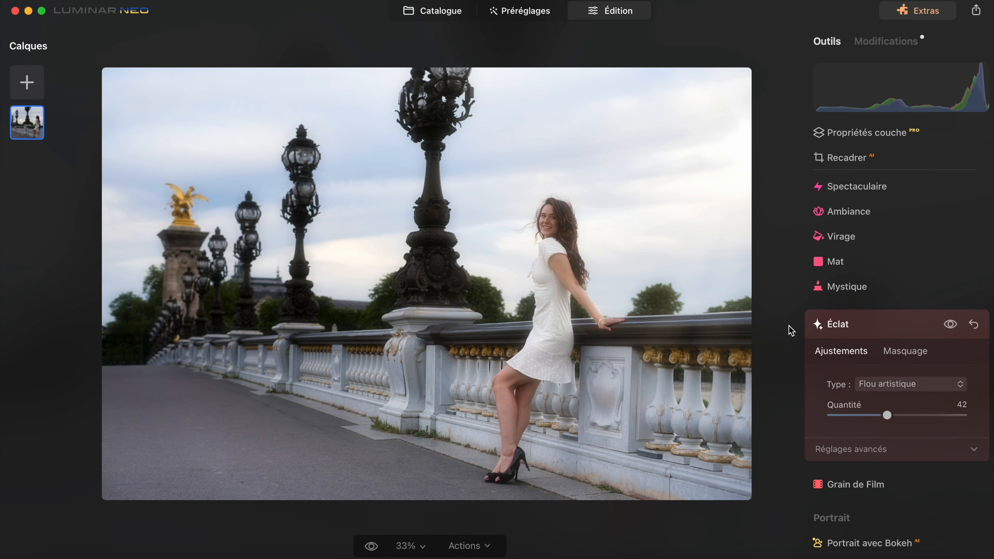
{"action": "left_click_drag", "start_coordinate": [887, 415], "coordinate": [851, 416]}
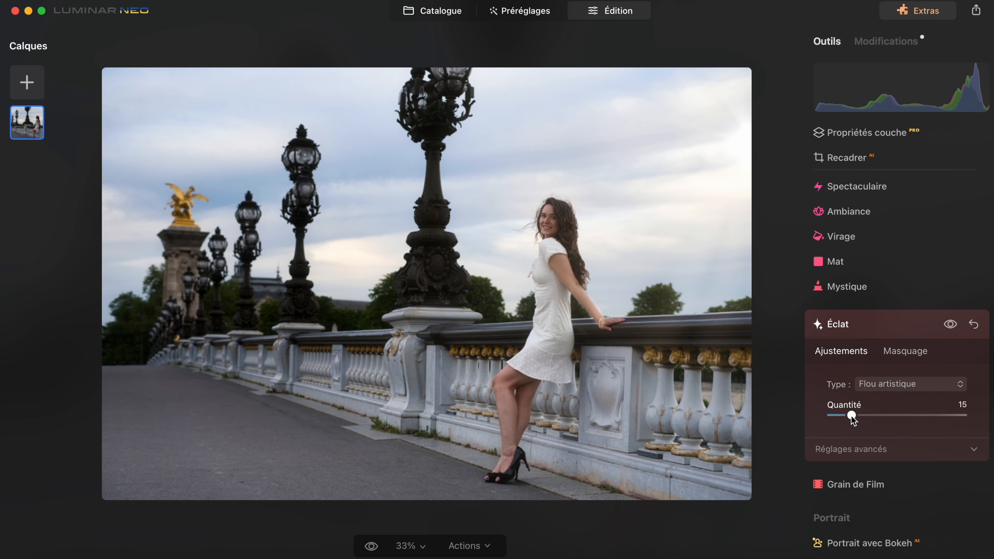
{"action": "scroll", "coordinate": [580, 230], "scroll_direction": "up", "scroll_amount": 2}
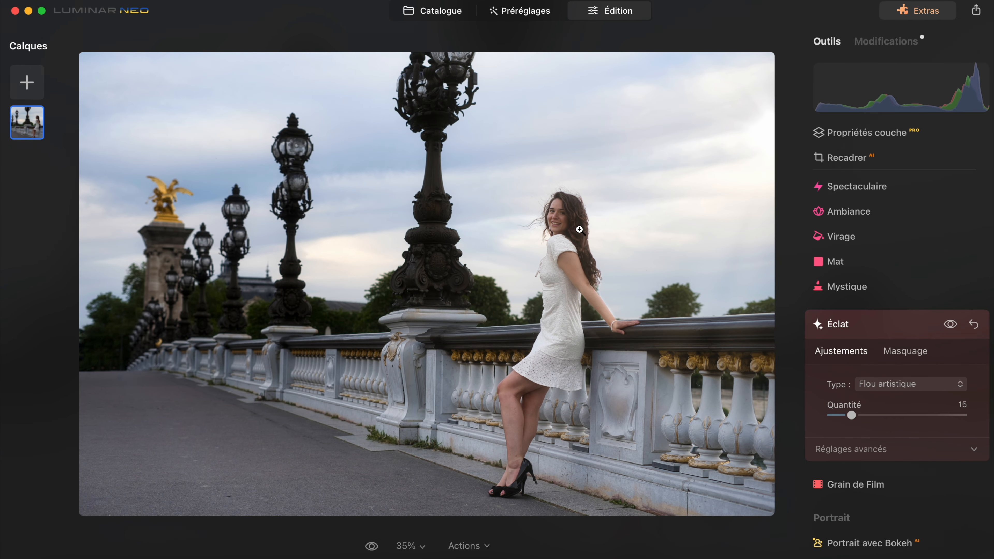
Step: Change the Éclat type to Effet Orton, trying Quantité at 44 and reducing it to 17
{"action": "left_click", "coordinate": [904, 385]}
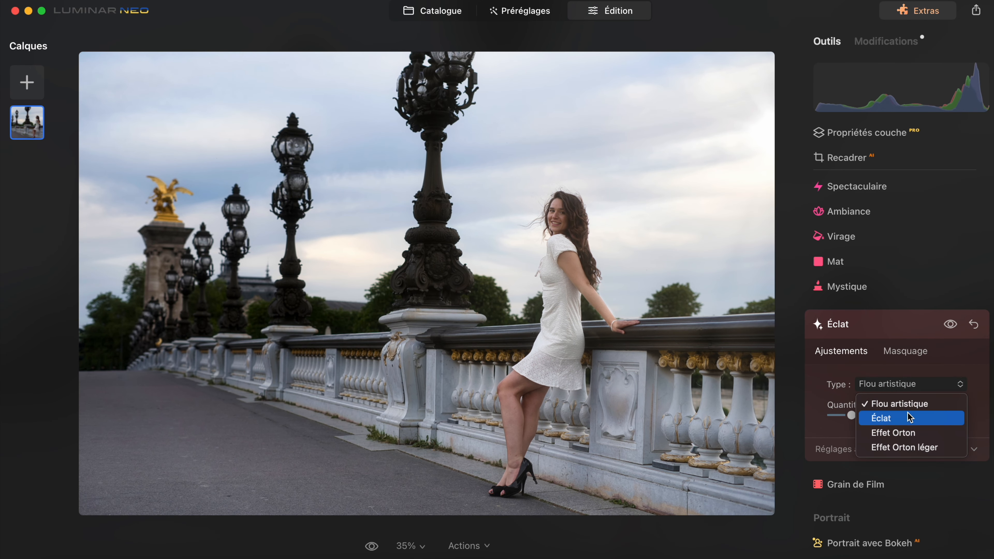
{"action": "left_click", "coordinate": [907, 432]}
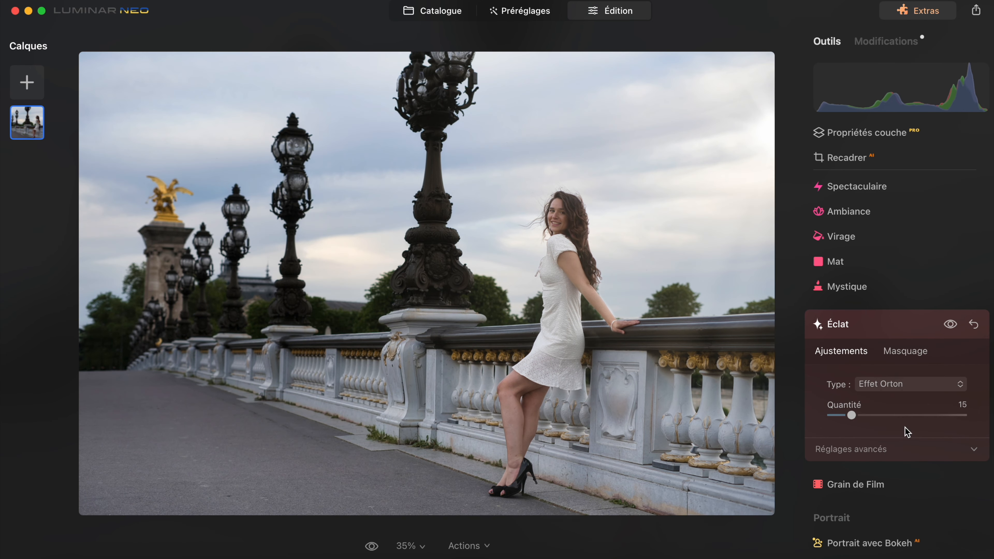
{"action": "left_click_drag", "start_coordinate": [850, 415], "coordinate": [891, 419]}
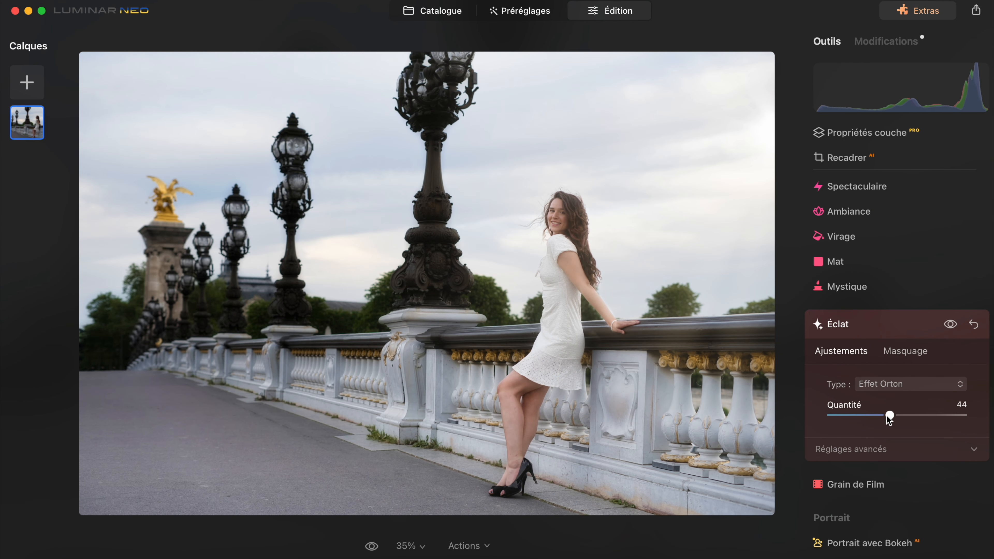
{"action": "left_click_drag", "start_coordinate": [890, 417], "coordinate": [854, 418]}
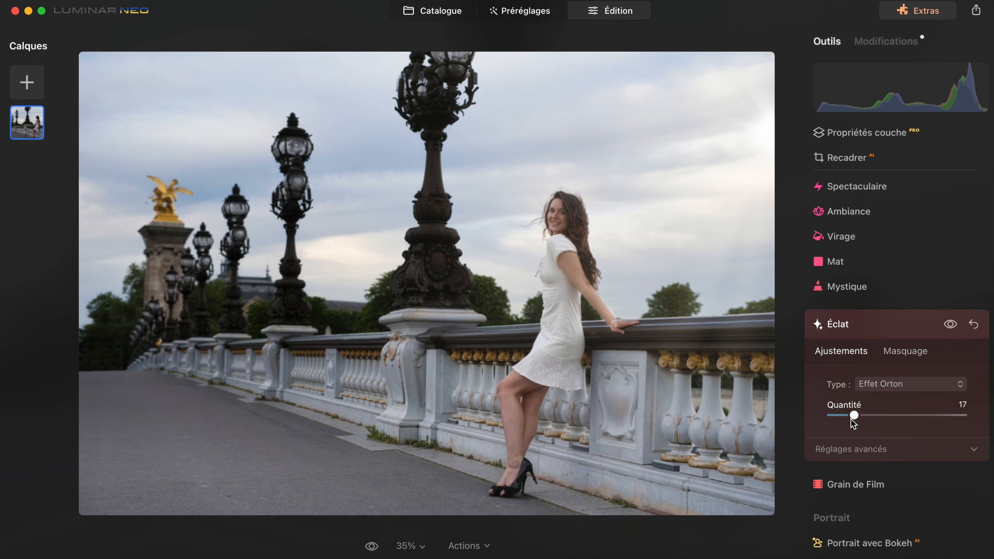
Step: Change the Éclat type back to Flou artistique and lower its Quantité slightly
{"action": "left_click", "coordinate": [906, 386]}
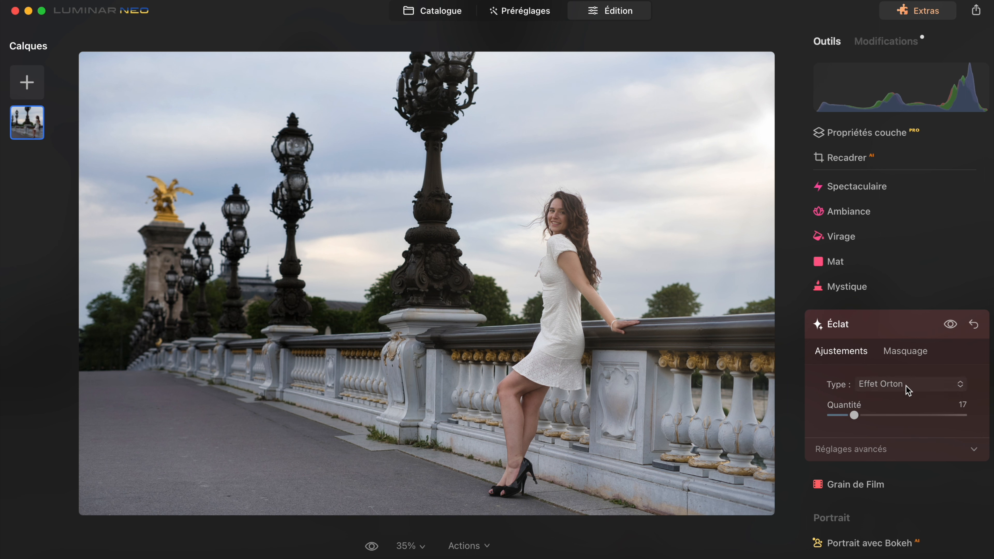
{"action": "left_click", "coordinate": [896, 405]}
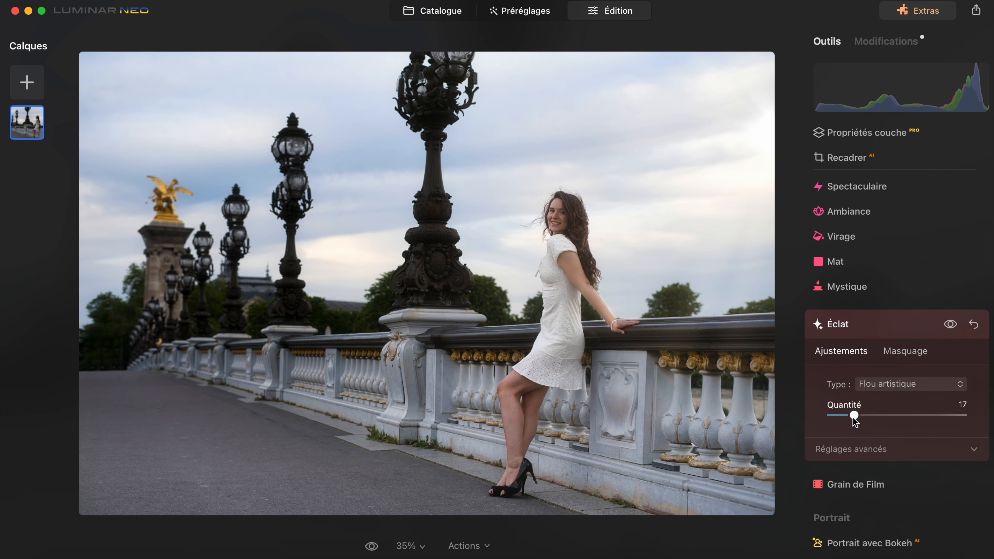
{"action": "left_click_drag", "start_coordinate": [850, 418], "coordinate": [843, 418]}
{"action": "scroll", "coordinate": [896, 423], "scroll_direction": "down", "scroll_amount": 5}
{"action": "left_click", "coordinate": [857, 333]}
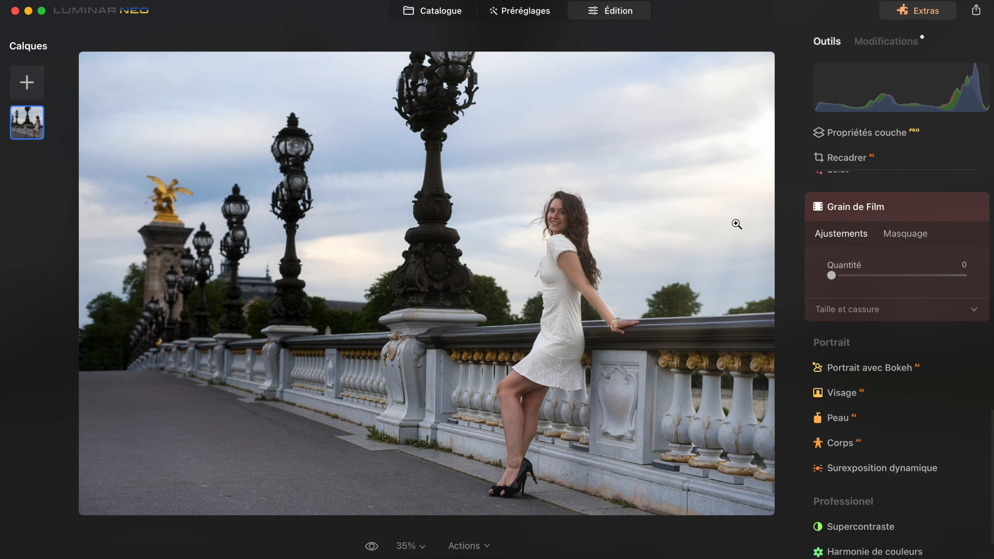
{"action": "left_click", "coordinate": [861, 207]}
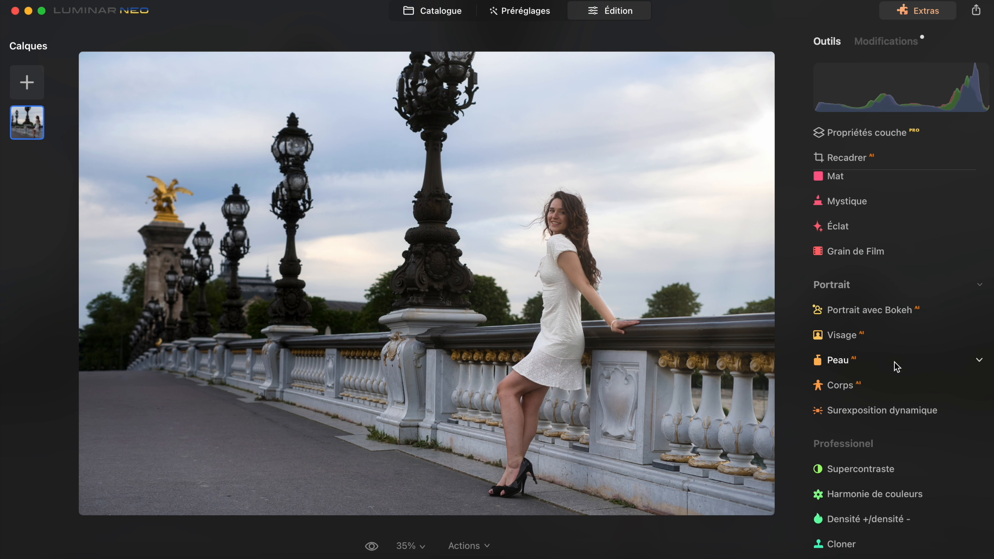
{"action": "left_click", "coordinate": [847, 334]}
{"action": "left_click", "coordinate": [847, 335]}
Step: Smooth the skin on the woman's face by raising the Quantité of the Peau tool
{"action": "left_click", "coordinate": [849, 364]}
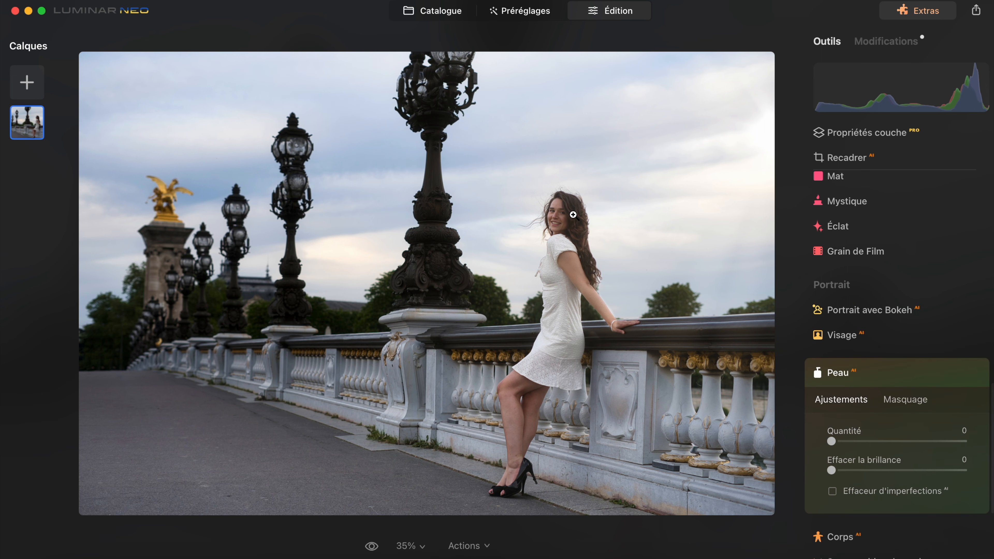
{"action": "scroll", "coordinate": [573, 211], "scroll_direction": "up", "scroll_amount": 10}
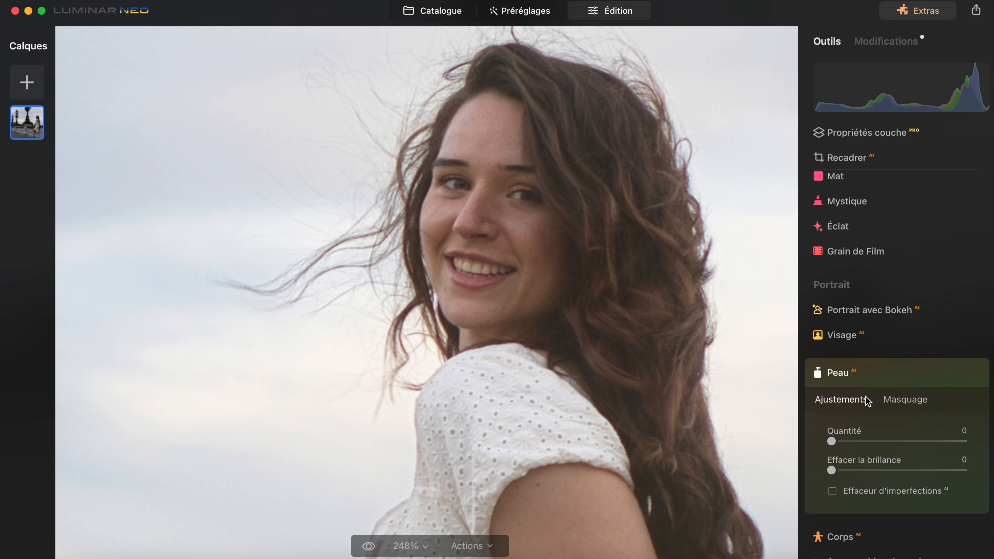
{"action": "left_click_drag", "start_coordinate": [832, 441], "coordinate": [920, 446]}
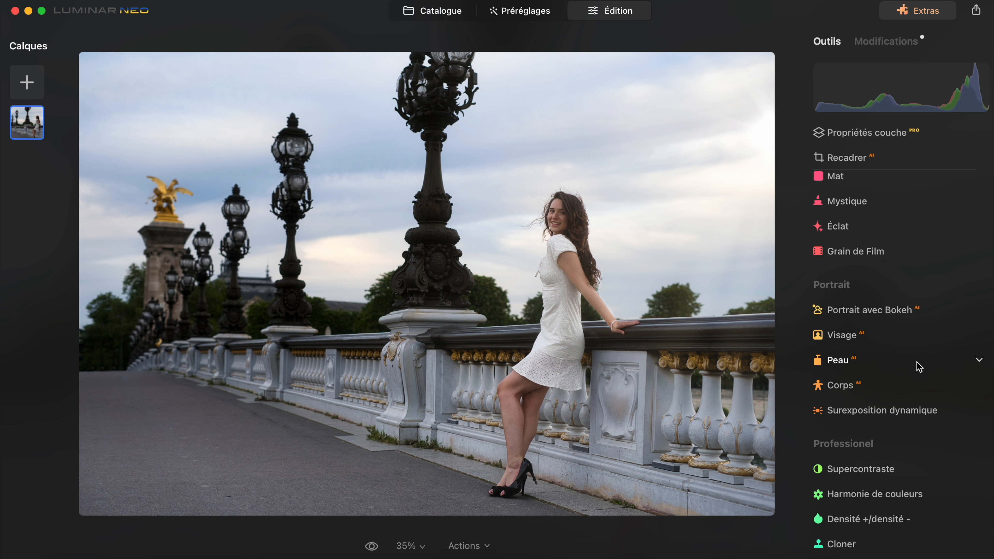
Step: Try the Corps adjustment at 33 on the woman's figure and compare it with the unadjusted version
{"action": "left_click", "coordinate": [846, 387]}
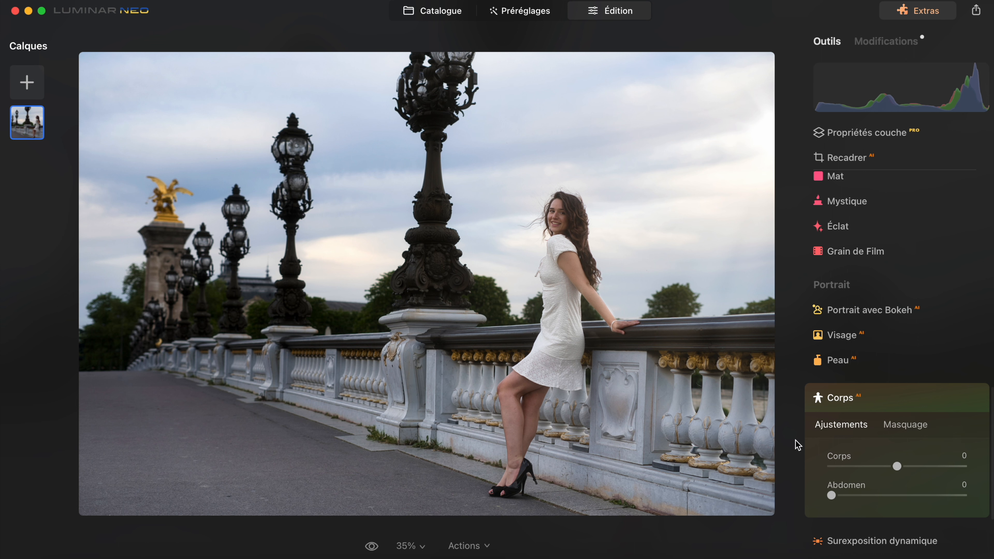
{"action": "scroll", "coordinate": [861, 429], "scroll_direction": "down", "scroll_amount": 3}
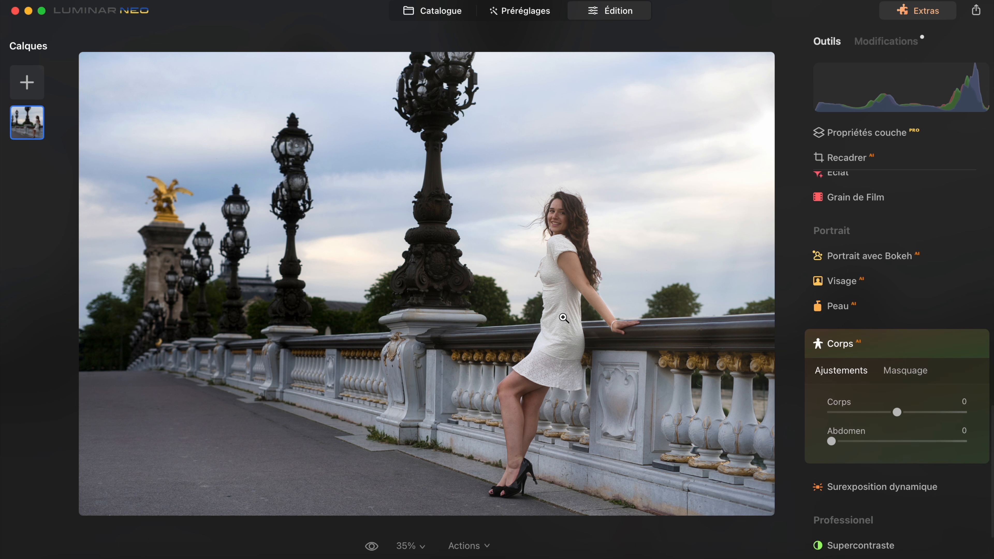
{"action": "left_click_drag", "start_coordinate": [897, 417], "coordinate": [919, 416]}
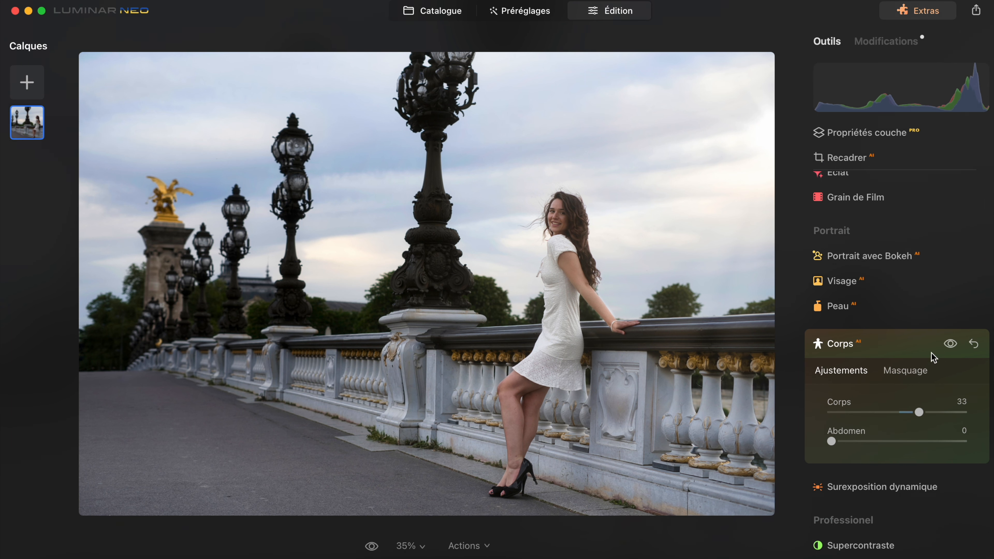
{"action": "left_click", "coordinate": [951, 346]}
{"action": "left_click", "coordinate": [949, 348]}
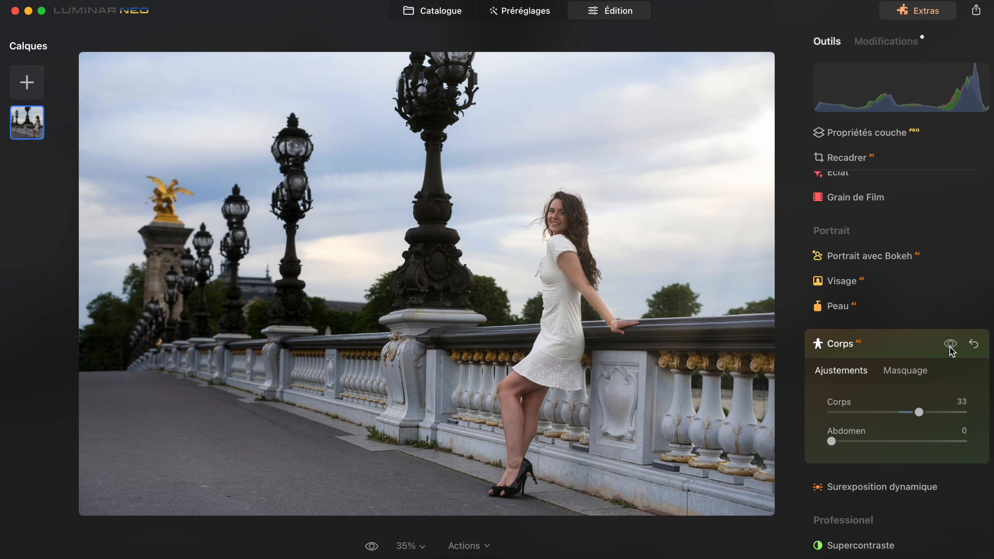
Step: Reset the Corps slider and set it to 13 for a subtler reshaping of the figure
{"action": "double_click", "coordinate": [839, 404]}
{"action": "left_click_drag", "start_coordinate": [900, 412], "coordinate": [907, 412]}
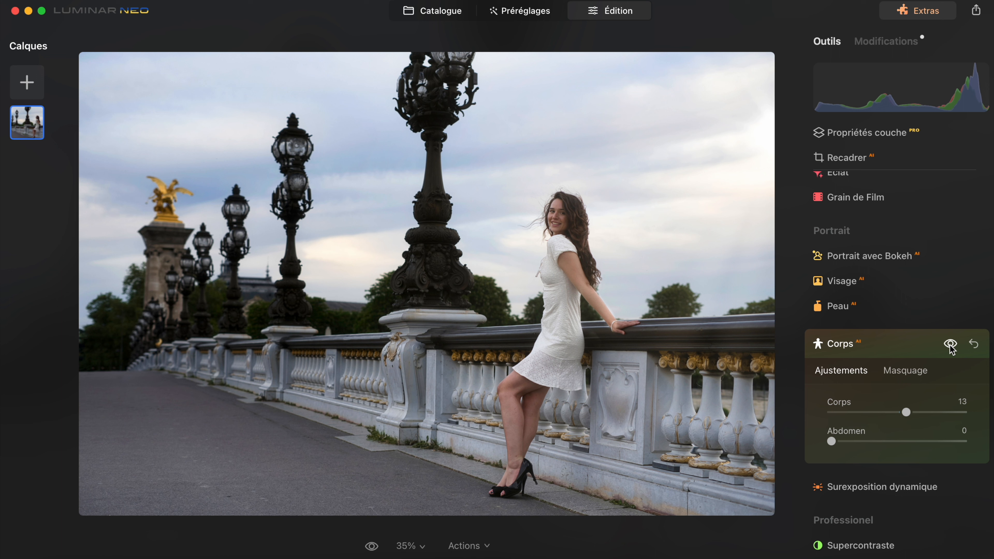
{"action": "scroll", "coordinate": [952, 349], "scroll_direction": "down", "scroll_amount": 3}
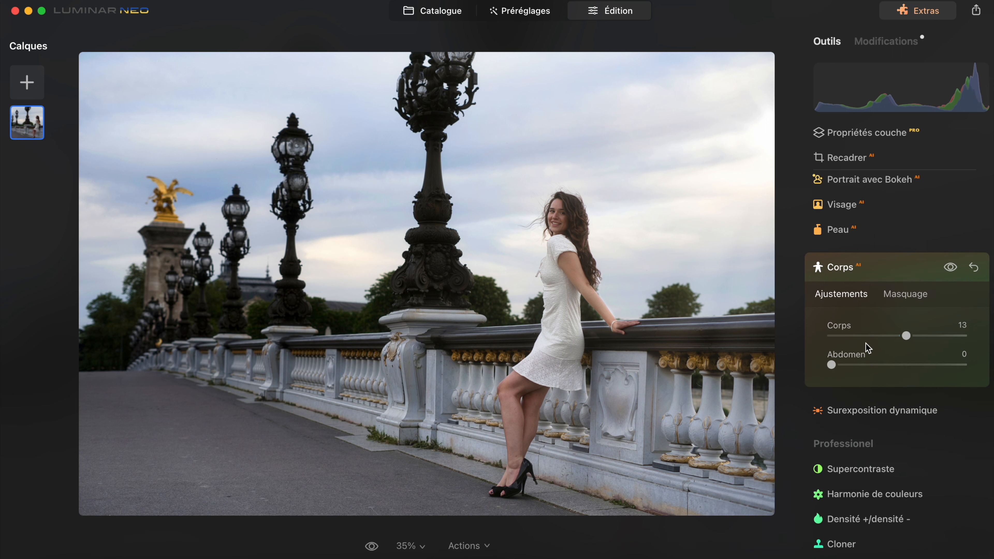
{"action": "left_click", "coordinate": [856, 271]}
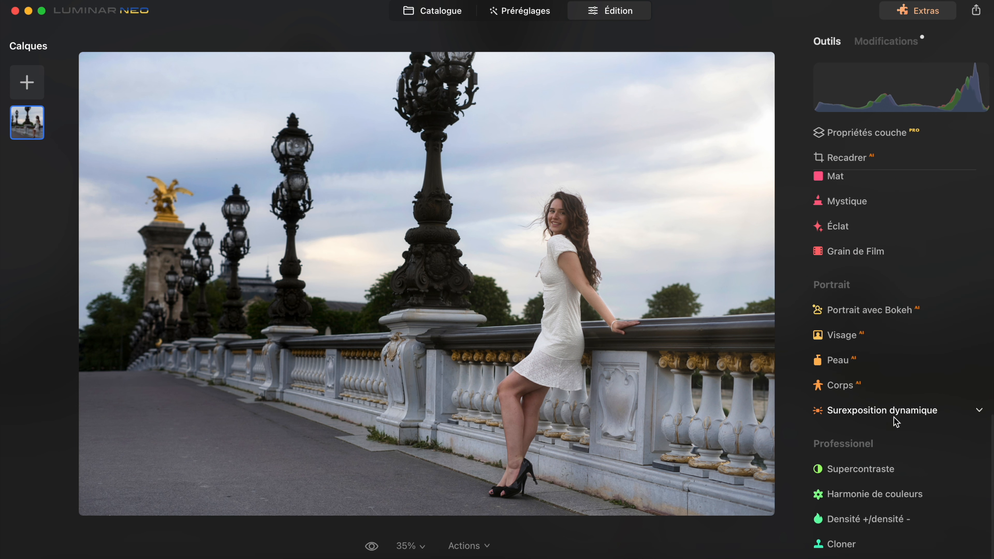
{"action": "left_click", "coordinate": [842, 545]}
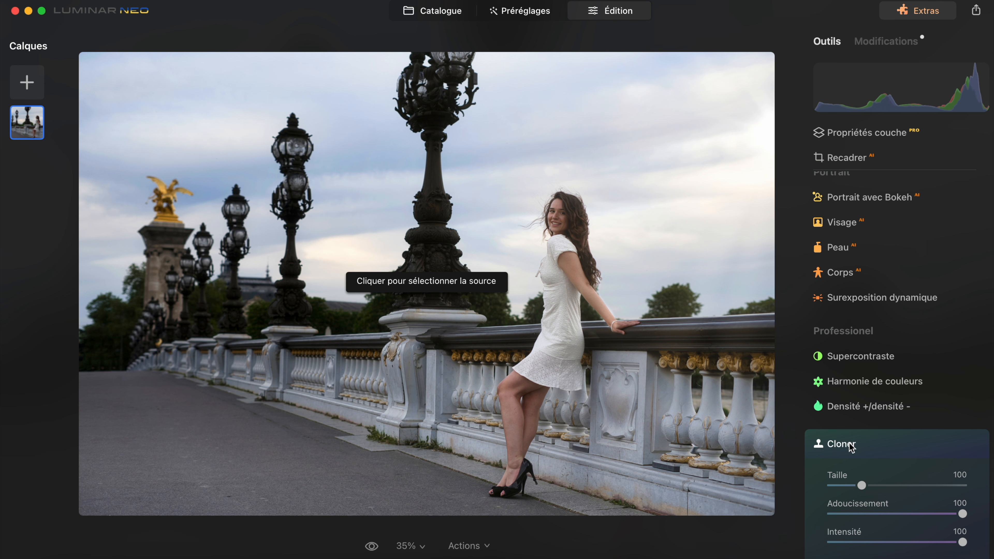
{"action": "left_click", "coordinate": [857, 443]}
{"action": "scroll", "coordinate": [872, 348], "scroll_direction": "up", "scroll_amount": 10}
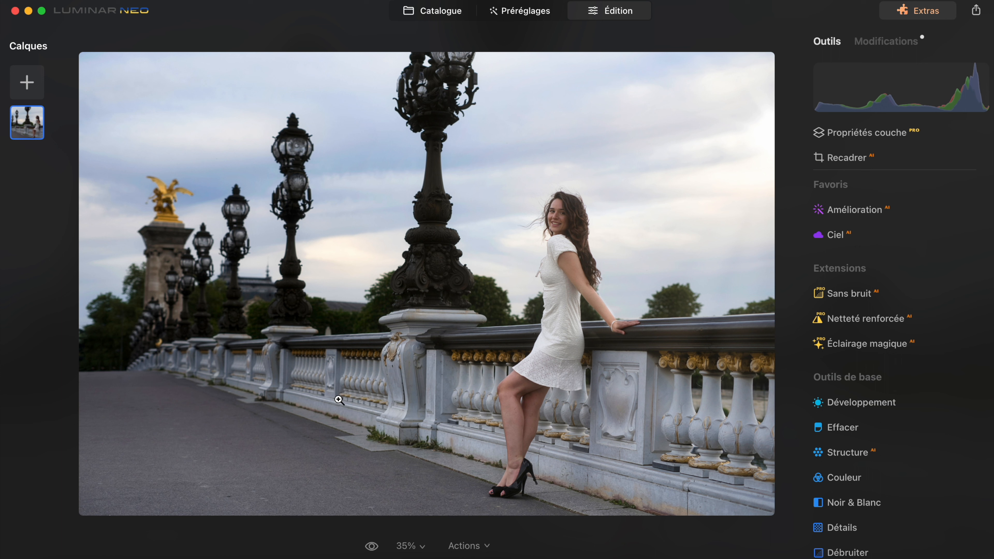
Step: Compare the edited bridge portrait with its original unedited version
{"action": "left_click", "coordinate": [368, 547]}
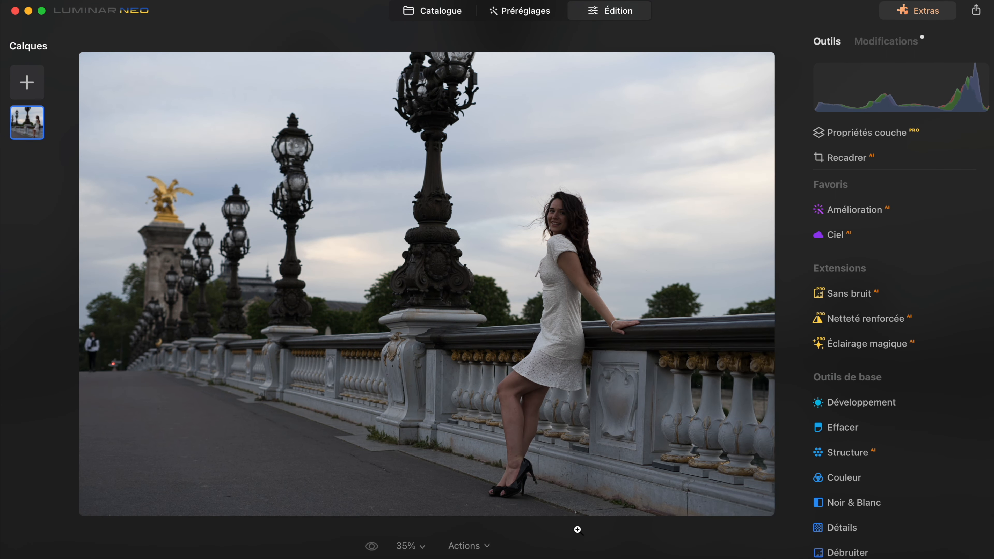
{"action": "key", "text": "backslash"}
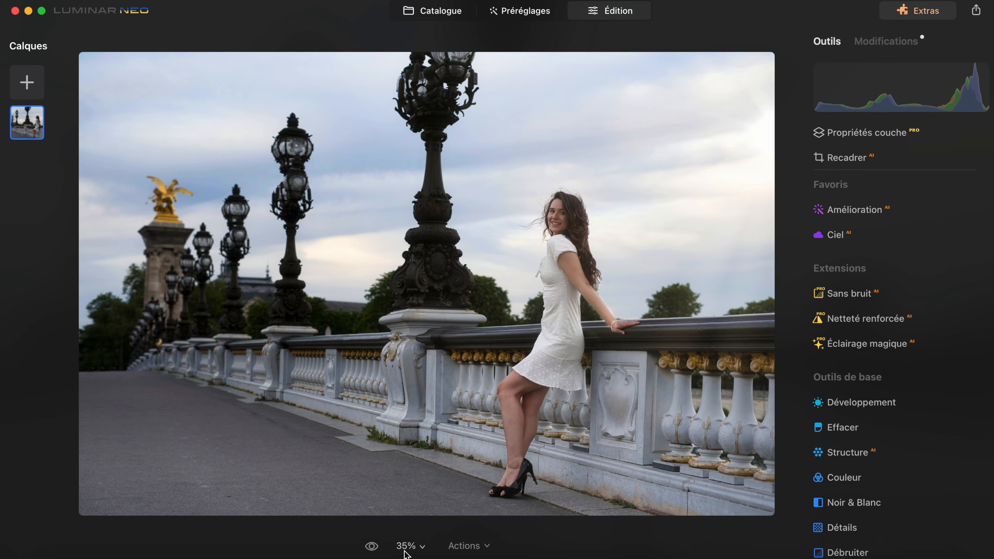
{"action": "left_click", "coordinate": [372, 547]}
{"action": "left_click", "coordinate": [373, 549]}
Step: Review the aspect ratios offered by Recadrer, leave the ratio at Originale and close the crop tool
{"action": "left_click", "coordinate": [844, 159]}
{"action": "left_click", "coordinate": [916, 219]}
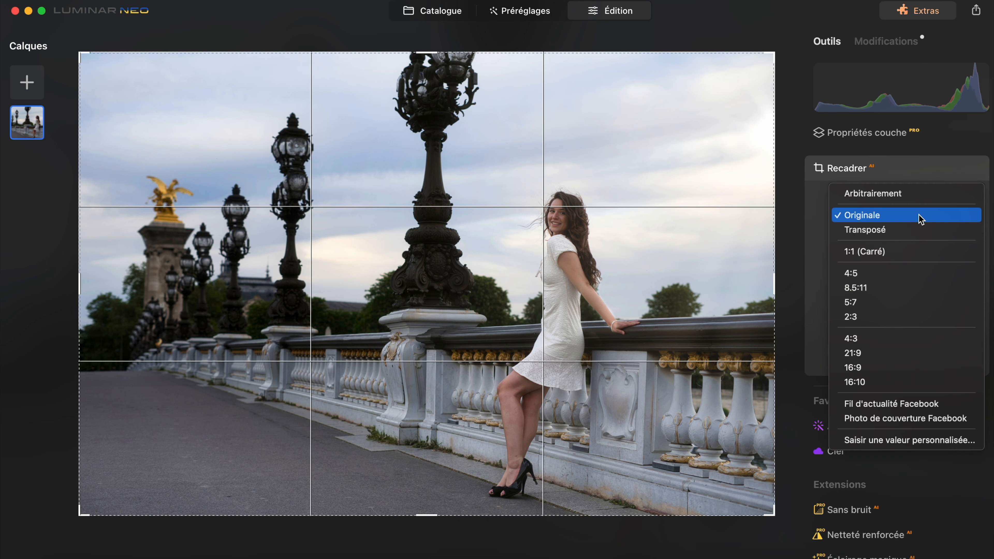
{"action": "left_click", "coordinate": [921, 219]}
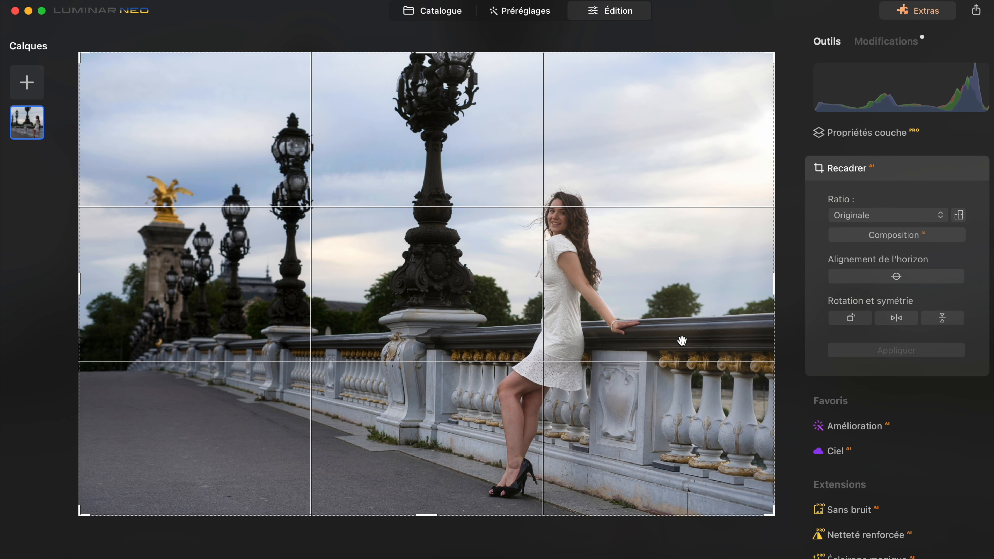
{"action": "left_click", "coordinate": [873, 192]}
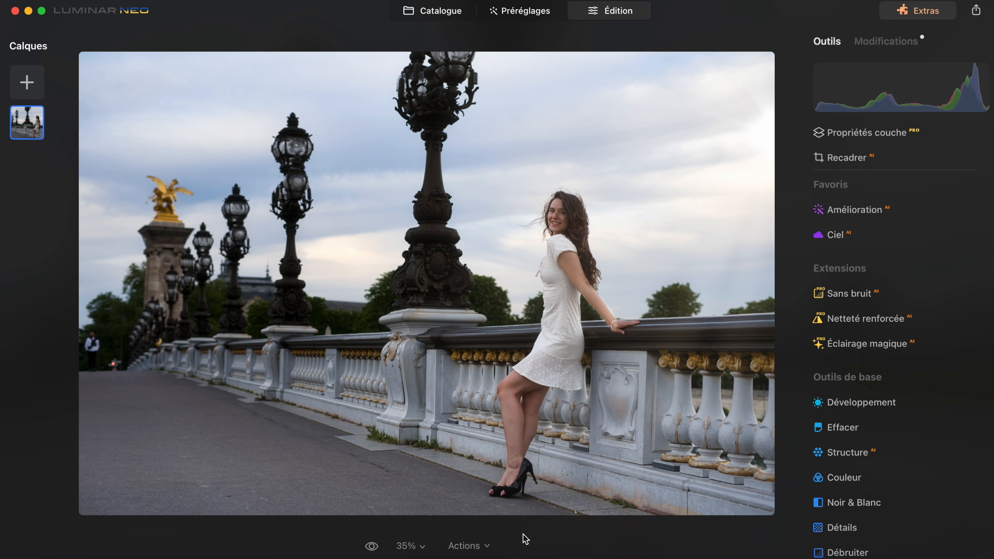
Step: Save the photo's current edits as a custom preset, accepting the proposed name
{"action": "left_click", "coordinate": [486, 548]}
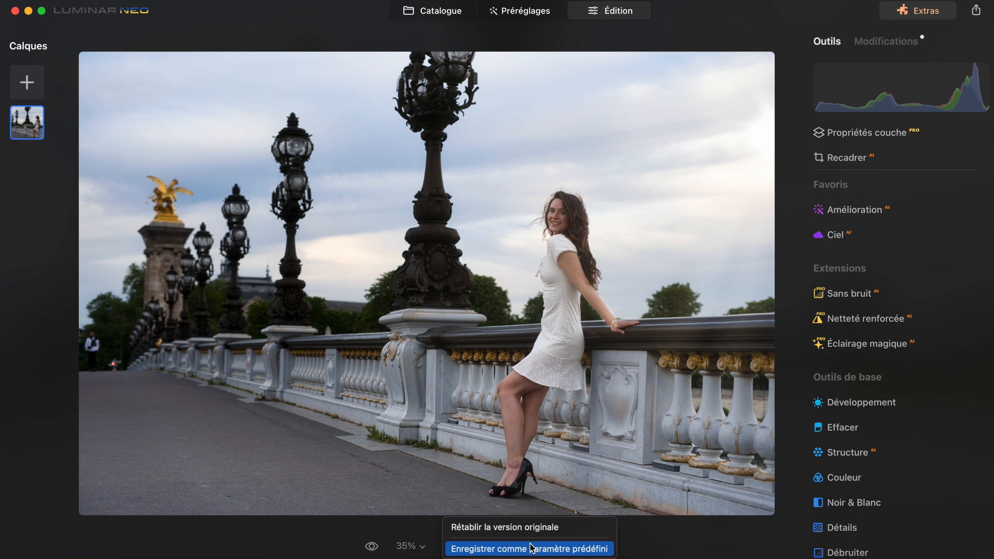
{"action": "left_click", "coordinate": [517, 549]}
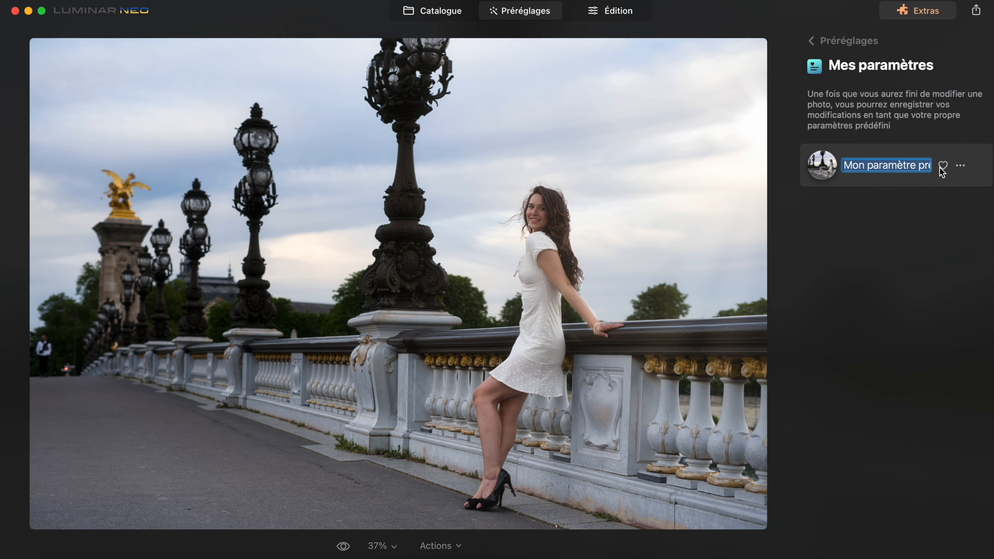
{"action": "key", "text": "Return"}
Step: Switch to the vertical sunset portrait from the catalogue and find the saved custom preset for it under Mes paramètres
{"action": "left_click", "coordinate": [466, 11]}
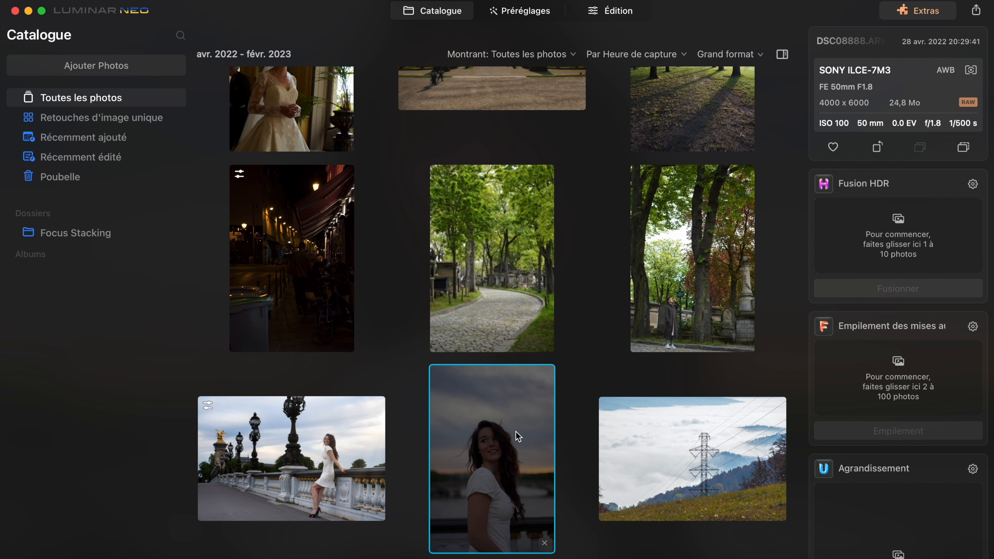
{"action": "left_click", "coordinate": [526, 10]}
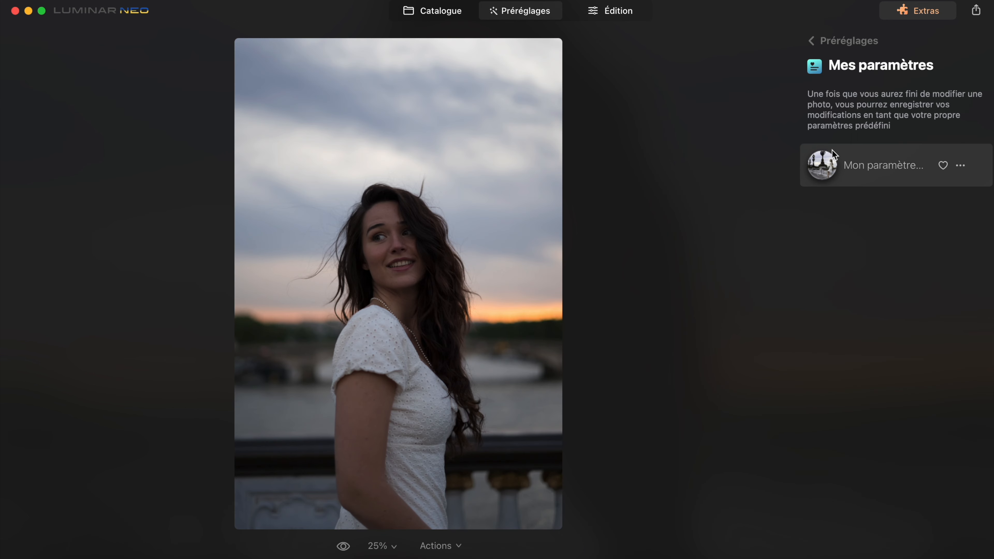
{"action": "left_click", "coordinate": [839, 42]}
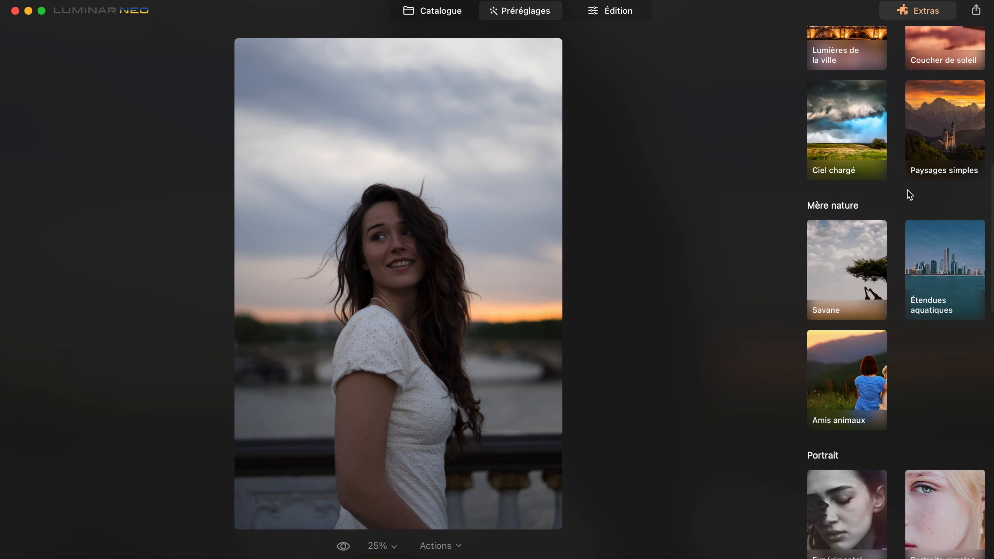
{"action": "scroll", "coordinate": [907, 191], "scroll_direction": "up", "scroll_amount": 10}
{"action": "scroll", "coordinate": [907, 190], "scroll_direction": "up", "scroll_amount": 5}
{"action": "left_click", "coordinate": [866, 191]}
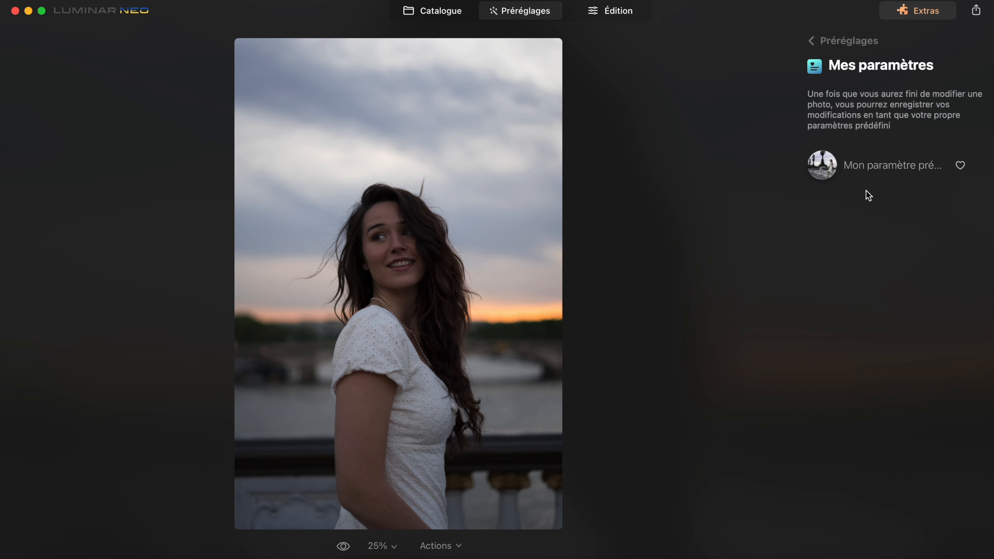
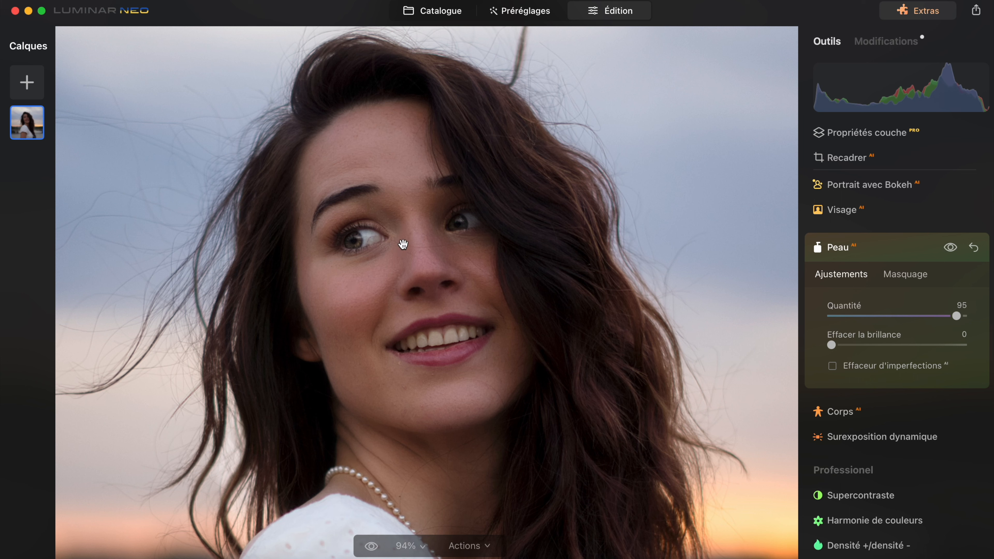
Step: Set the Cloner Taille to 17, sample clean skin, clone over a small blemish on the woman's skin and close the tool
{"action": "left_click", "coordinate": [842, 435]}
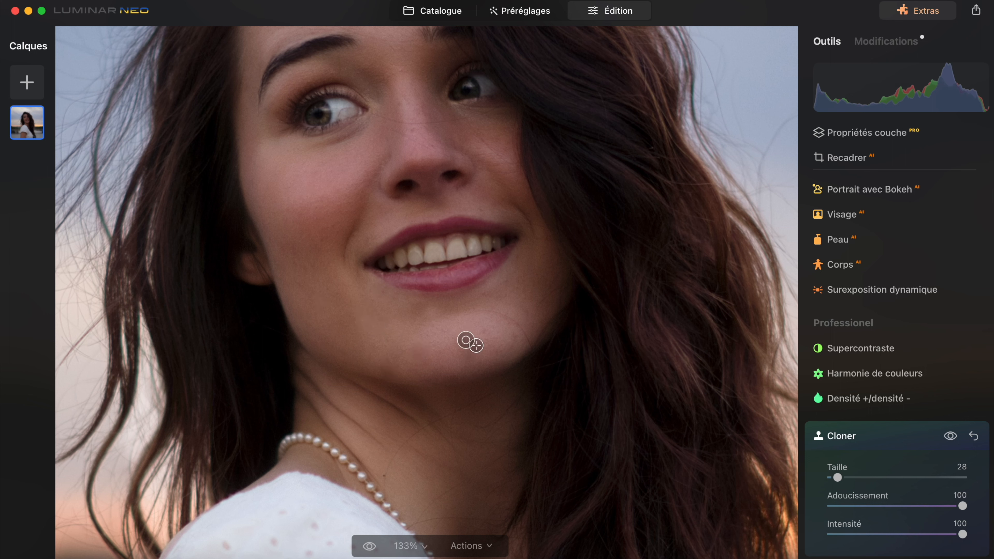
{"action": "left_click_drag", "start_coordinate": [837, 482], "coordinate": [828, 481]}
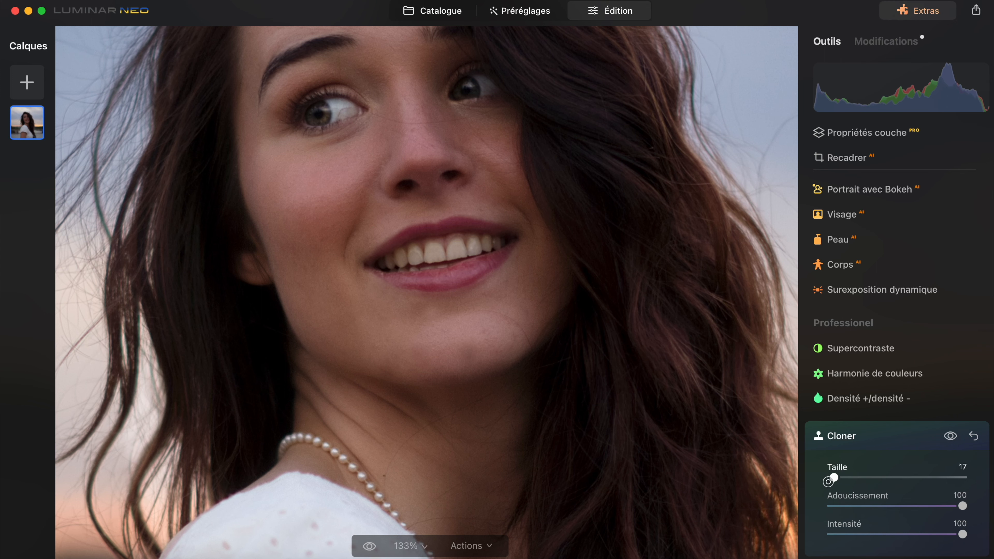
{"action": "left_click", "coordinate": [384, 281], "text": "alt"}
{"action": "scroll", "coordinate": [386, 281], "scroll_direction": "up", "scroll_amount": 5}
{"action": "left_click_drag", "start_coordinate": [395, 288], "coordinate": [392, 272]}
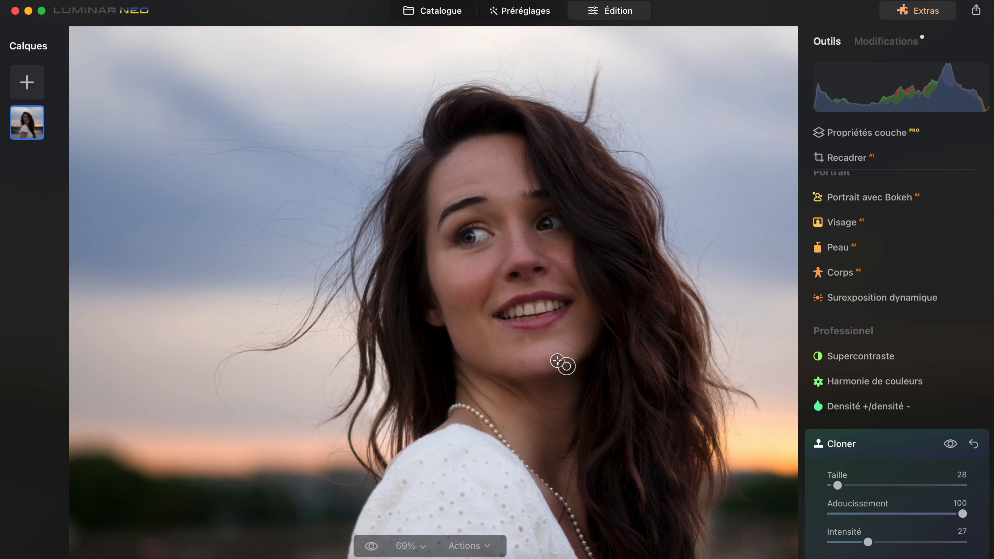
{"action": "scroll", "coordinate": [496, 349], "scroll_direction": "up", "scroll_amount": 2}
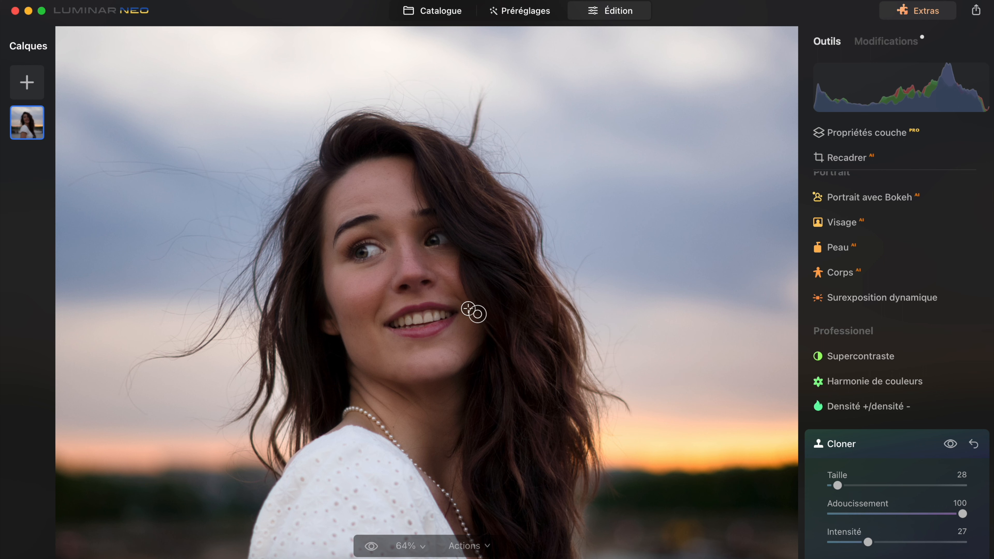
{"action": "scroll", "coordinate": [469, 309], "scroll_direction": "up", "scroll_amount": 2}
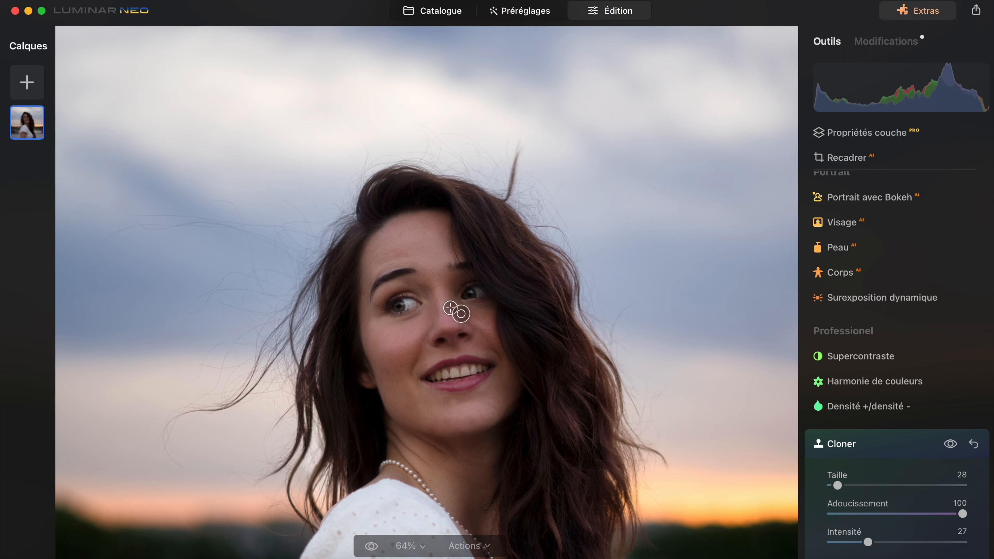
{"action": "scroll", "coordinate": [459, 311], "scroll_direction": "up", "scroll_amount": 3}
{"action": "scroll", "coordinate": [502, 341], "scroll_direction": "up", "scroll_amount": 2}
{"action": "scroll", "coordinate": [502, 341], "scroll_direction": "left", "scroll_amount": 3}
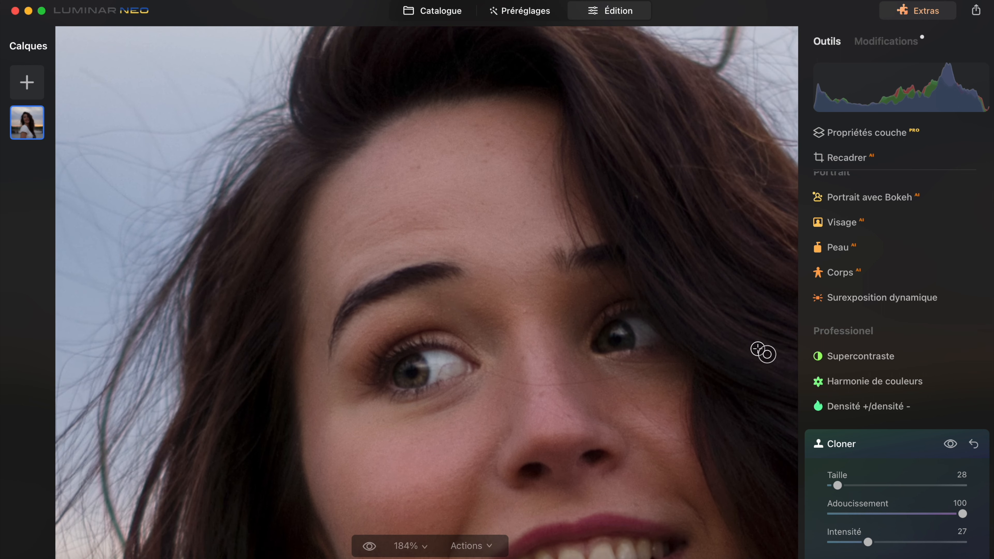
{"action": "left_click", "coordinate": [888, 437]}
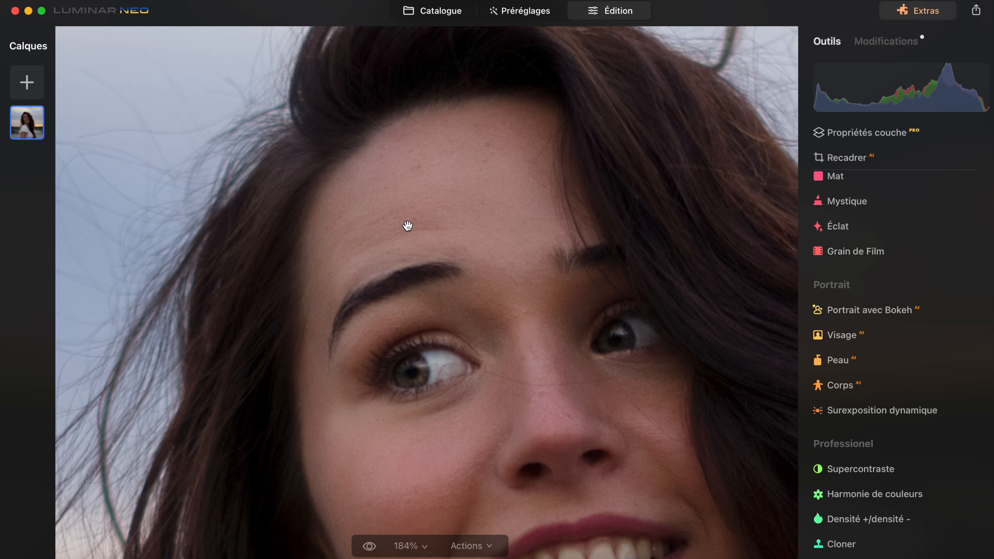
Step: With Cloner at Taille 32 and Intensité 43, sample clean forehead skin and clone over the small blemishes on the woman's forehead
{"action": "left_click", "coordinate": [841, 544]}
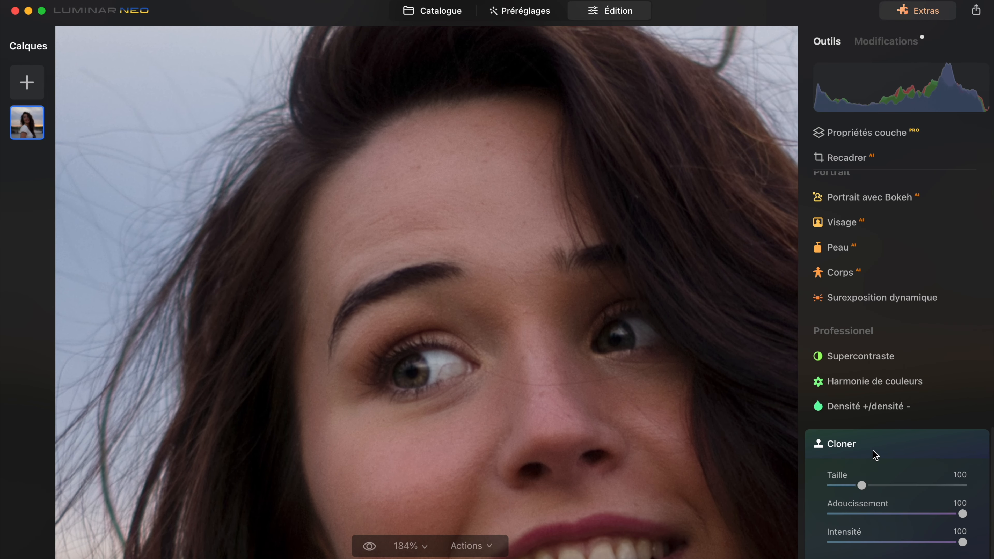
{"action": "left_click", "coordinate": [840, 486]}
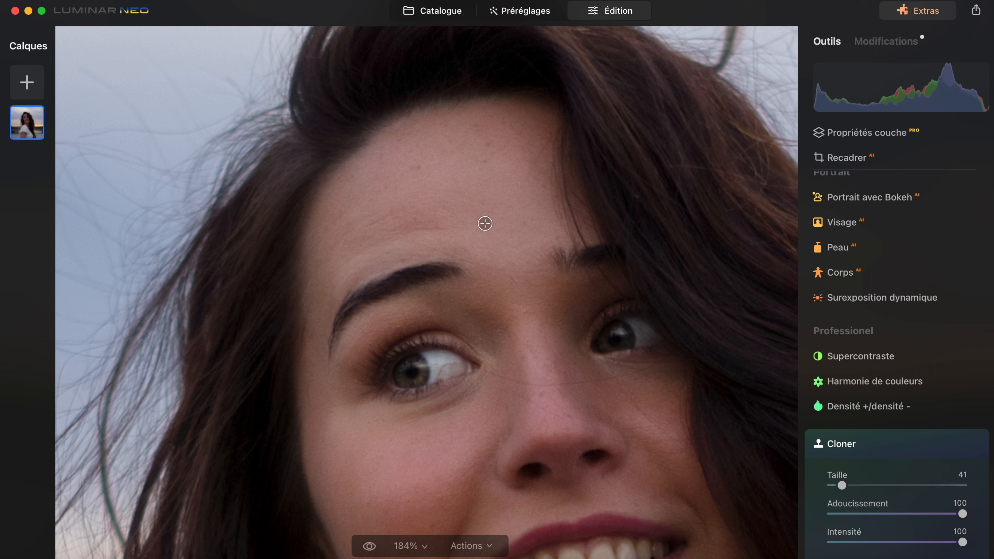
{"action": "left_click", "coordinate": [474, 220]}
{"action": "left_click_drag", "start_coordinate": [840, 486], "coordinate": [839, 486]}
{"action": "left_click", "coordinate": [888, 543]}
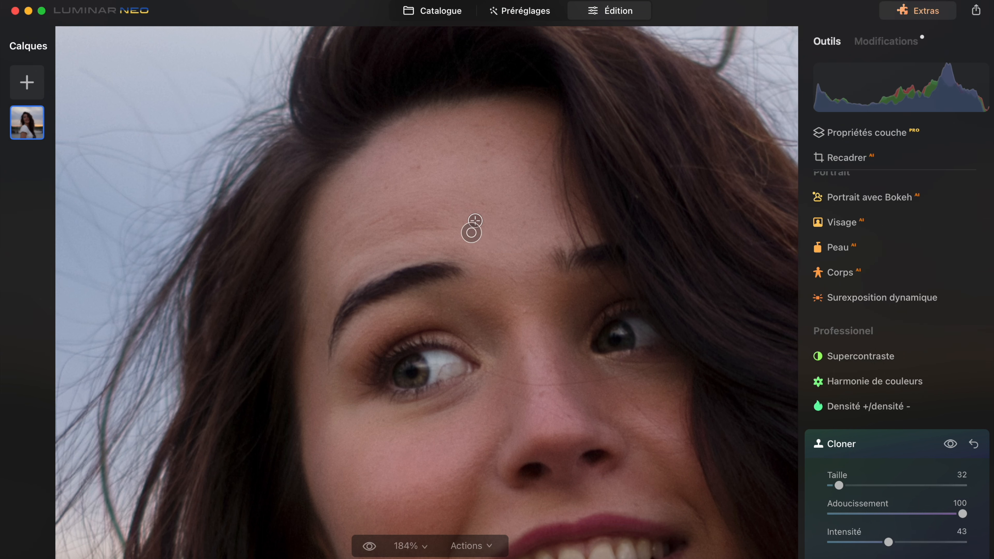
{"action": "mouse_move", "coordinate": [464, 222]}
{"action": "left_mouse_down"}
{"action": "mouse_move", "coordinate": [405, 228]}
{"action": "mouse_move", "coordinate": [505, 249]}
{"action": "mouse_move", "coordinate": [418, 231]}
{"action": "mouse_move", "coordinate": [405, 302]}
{"action": "mouse_move", "coordinate": [404, 230]}
{"action": "mouse_move", "coordinate": [403, 253]}
{"action": "mouse_move", "coordinate": [391, 235]}
{"action": "mouse_move", "coordinate": [388, 253]}
{"action": "mouse_move", "coordinate": [394, 234]}
{"action": "mouse_move", "coordinate": [384, 237]}
{"action": "mouse_move", "coordinate": [415, 220]}
{"action": "mouse_move", "coordinate": [388, 216]}
{"action": "left_mouse_up"}
{"action": "scroll", "coordinate": [399, 258], "scroll_direction": "up", "scroll_amount": 4}
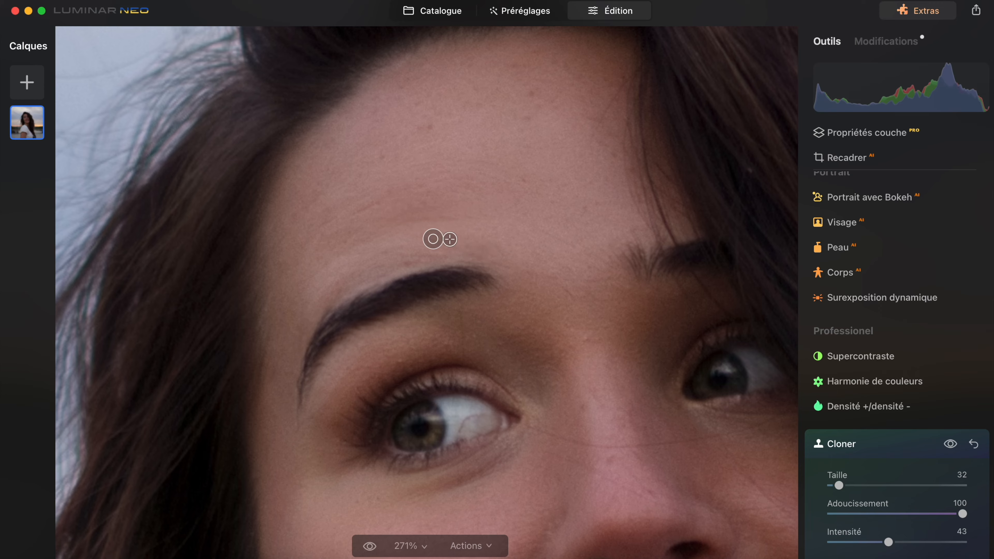
{"action": "scroll", "coordinate": [530, 228], "scroll_direction": "down", "scroll_amount": 8}
{"action": "scroll", "coordinate": [627, 345], "scroll_direction": "down", "scroll_amount": 3}
{"action": "scroll", "coordinate": [628, 344], "scroll_direction": "down", "scroll_amount": 1}
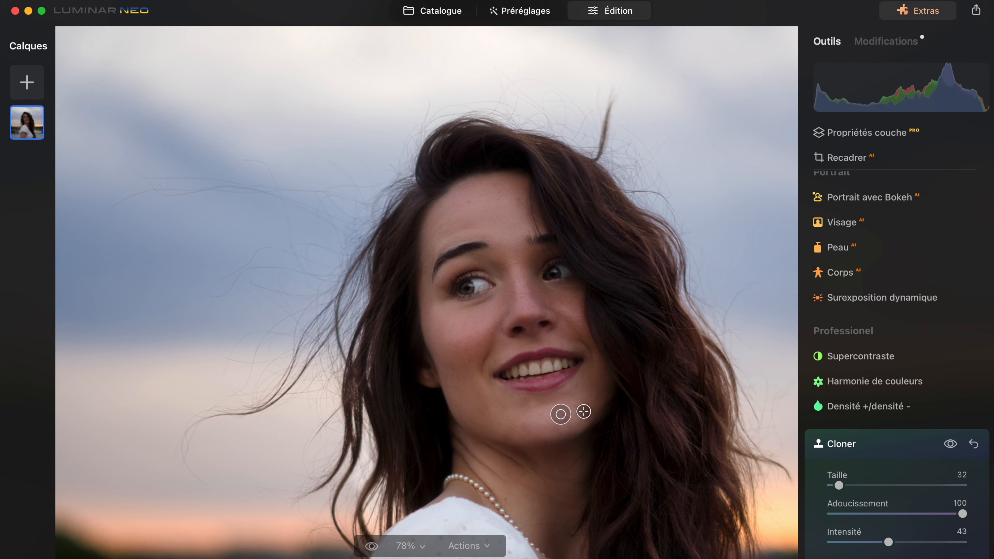
{"action": "scroll", "coordinate": [559, 414], "scroll_direction": "right", "scroll_amount": 1}
{"action": "scroll", "coordinate": [559, 414], "scroll_direction": "down", "scroll_amount": 5}
{"action": "scroll", "coordinate": [854, 271], "scroll_direction": "up", "scroll_amount": 4}
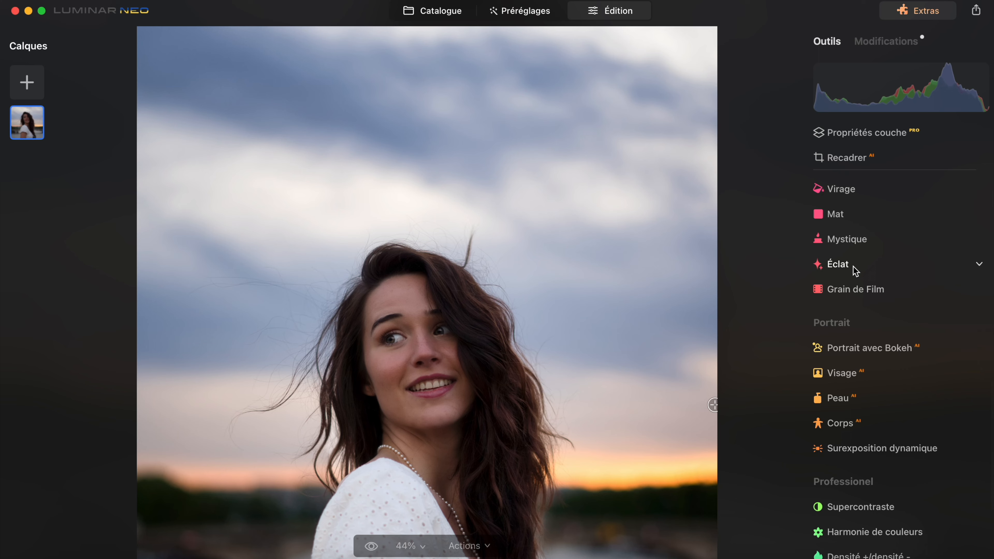
Step: Switch to the dark vertical photo of the bride beside the window from the catalogue and open it for editing
{"action": "scroll", "coordinate": [869, 336], "scroll_direction": "up", "scroll_amount": 5}
{"action": "scroll", "coordinate": [526, 211], "scroll_direction": "down", "scroll_amount": 4}
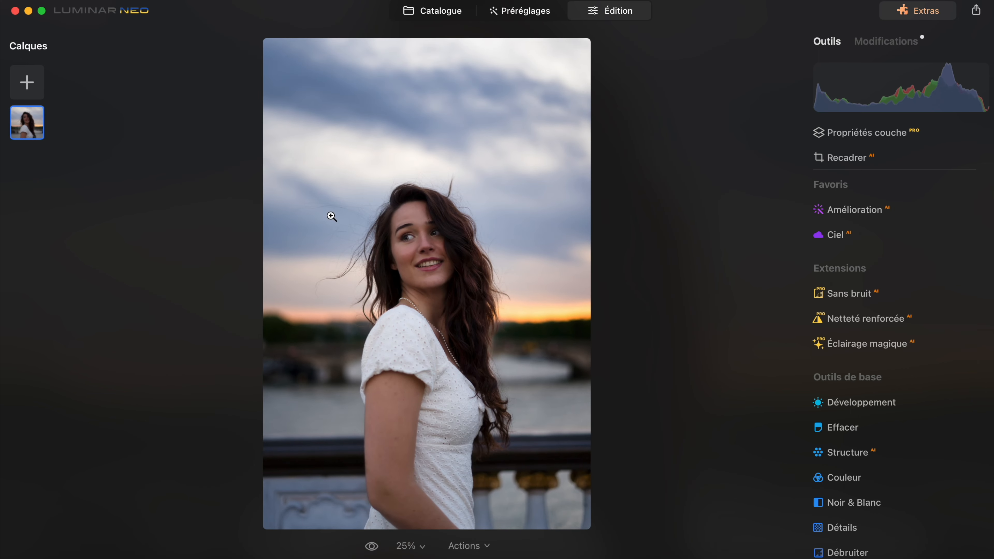
{"action": "left_click", "coordinate": [438, 10]}
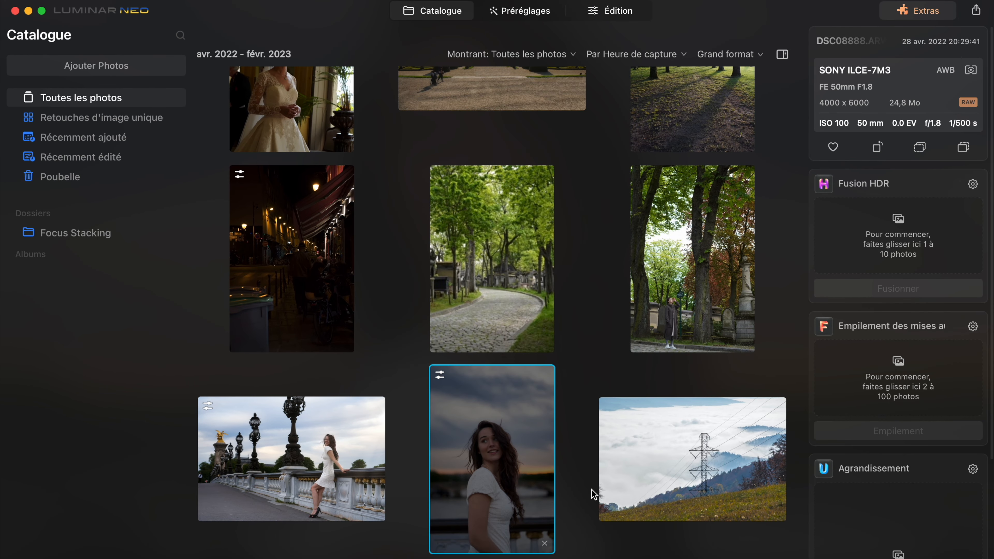
{"action": "left_click", "coordinate": [305, 202]}
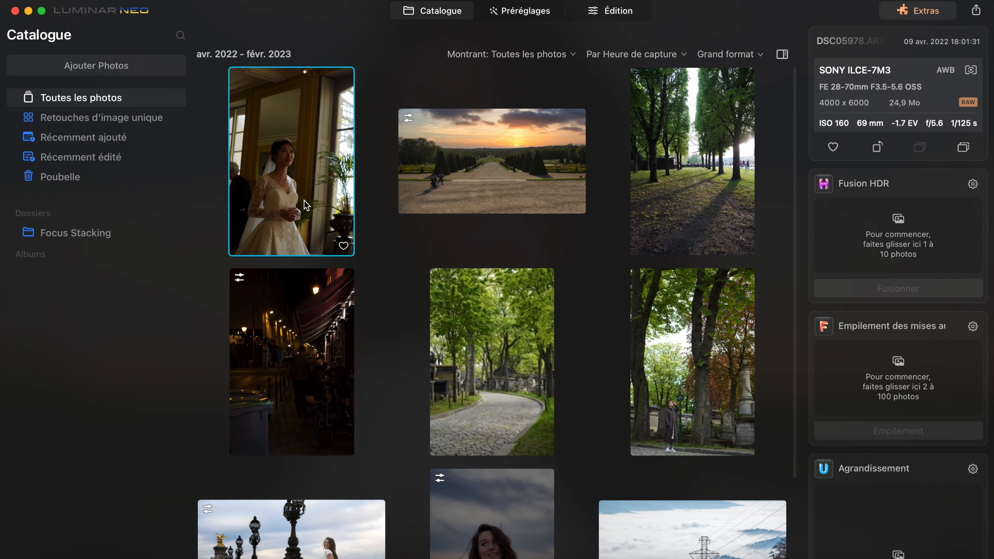
{"action": "left_click", "coordinate": [609, 11]}
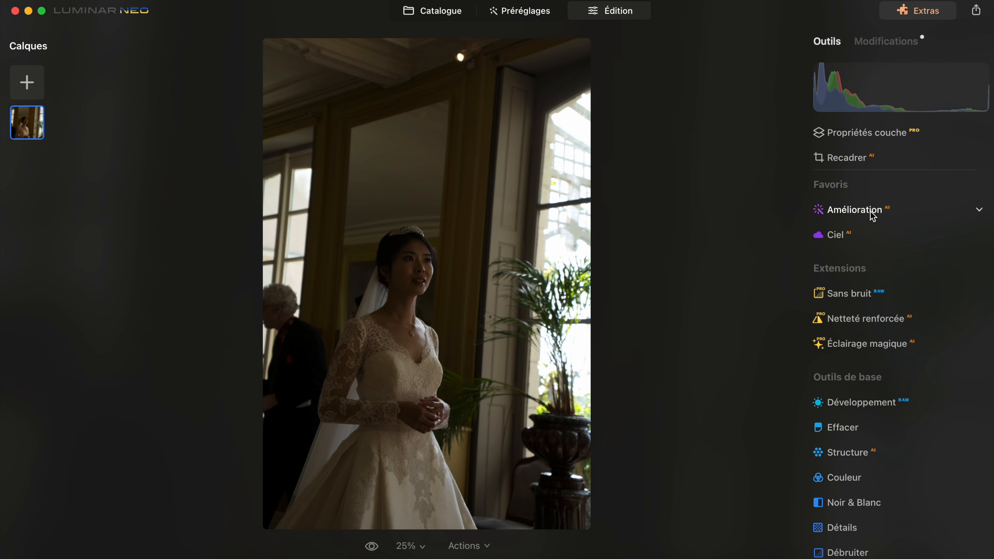
Step: In Développement, set the bride photo's Exposition to 1,49 and Hautes lum. to -40, and raise Ombres
{"action": "left_click", "coordinate": [868, 406]}
{"action": "left_click", "coordinate": [910, 319]}
{"action": "left_click_drag", "start_coordinate": [911, 321], "coordinate": [912, 322]}
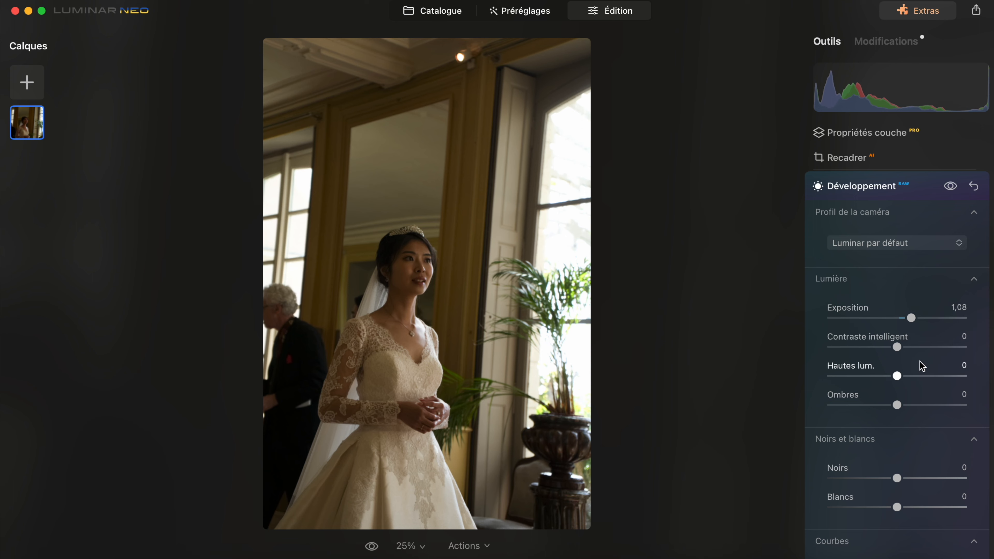
{"action": "left_click", "coordinate": [918, 318]}
{"action": "scroll", "coordinate": [908, 319], "scroll_direction": "down", "scroll_amount": 3}
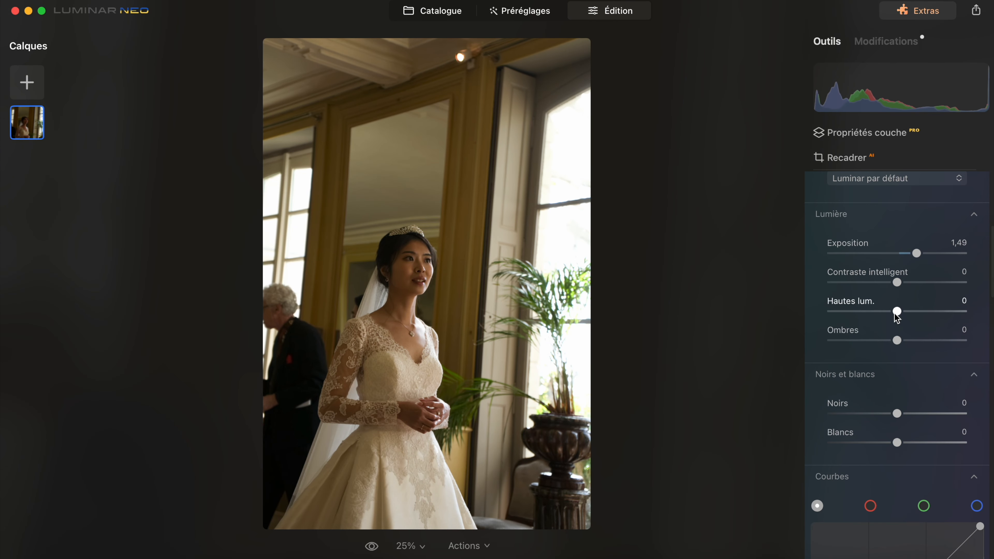
{"action": "left_click_drag", "start_coordinate": [897, 312], "coordinate": [903, 342]}
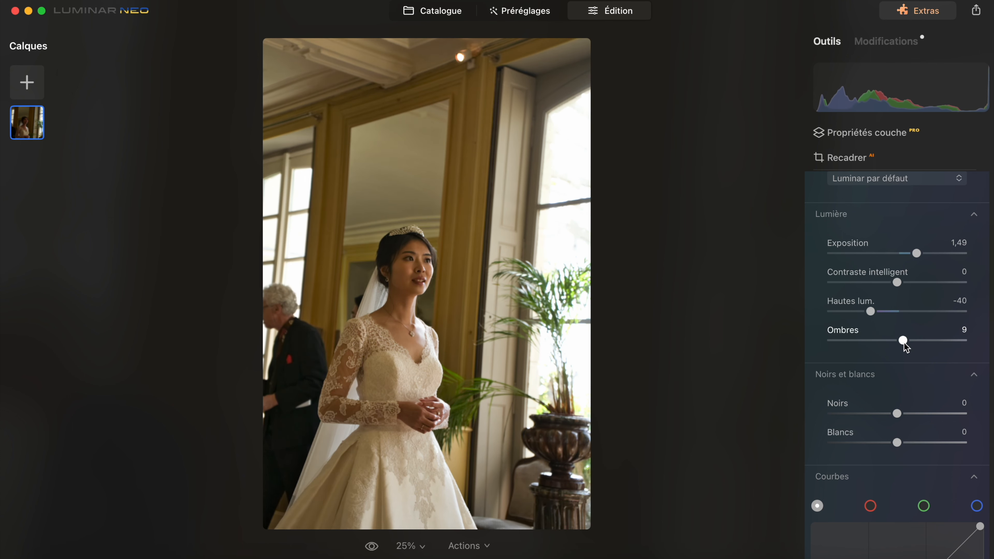
Step: Correct the white balance by sampling the pale shutter beside the window as the neutral reference
{"action": "scroll", "coordinate": [903, 376], "scroll_direction": "down", "scroll_amount": 20}
{"action": "left_click", "coordinate": [959, 203]}
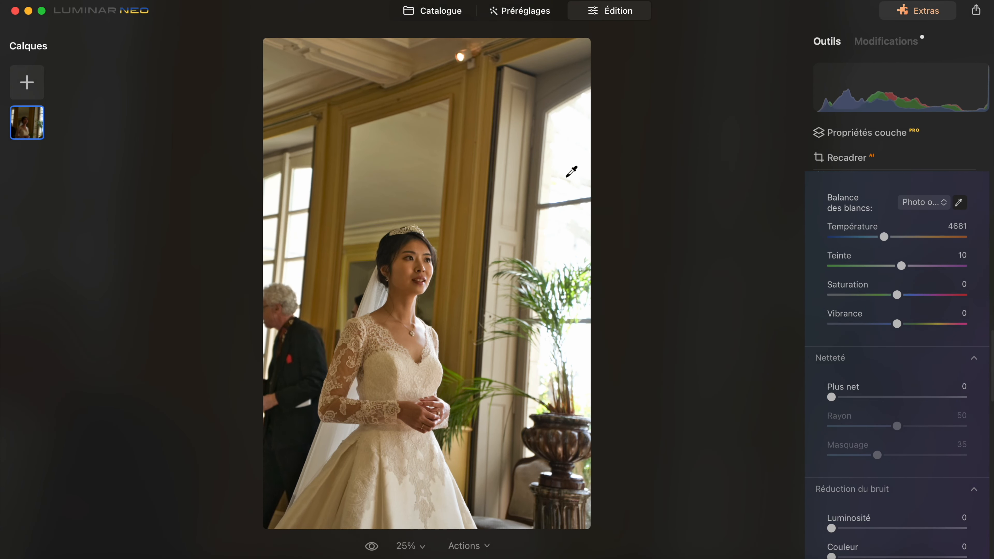
{"action": "left_click", "coordinate": [512, 183]}
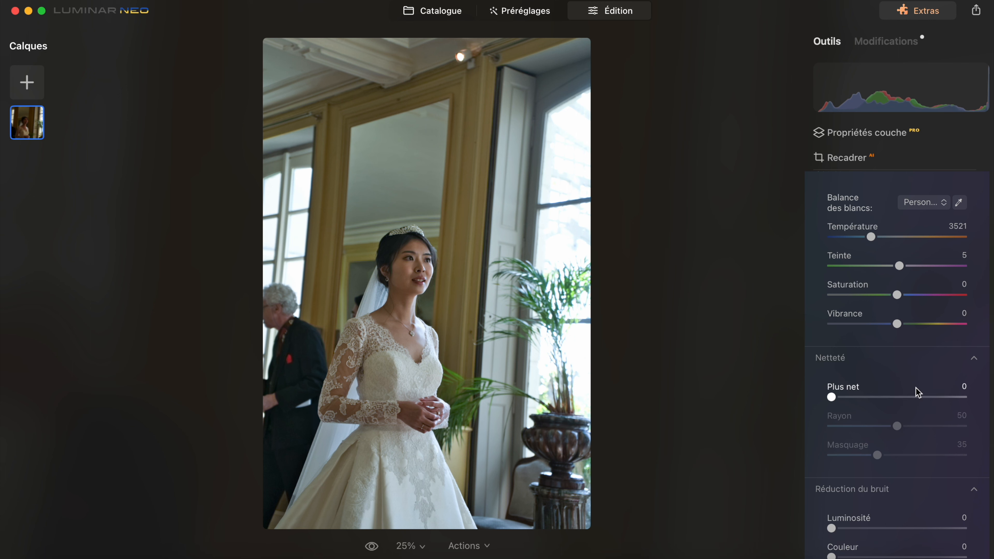
Step: Crop the photo tighter around the bride with the Originale ratio, cutting away the ceiling and most of the man behind her
{"action": "scroll", "coordinate": [913, 374], "scroll_direction": "up", "scroll_amount": 10}
{"action": "scroll", "coordinate": [912, 373], "scroll_direction": "up", "scroll_amount": 10}
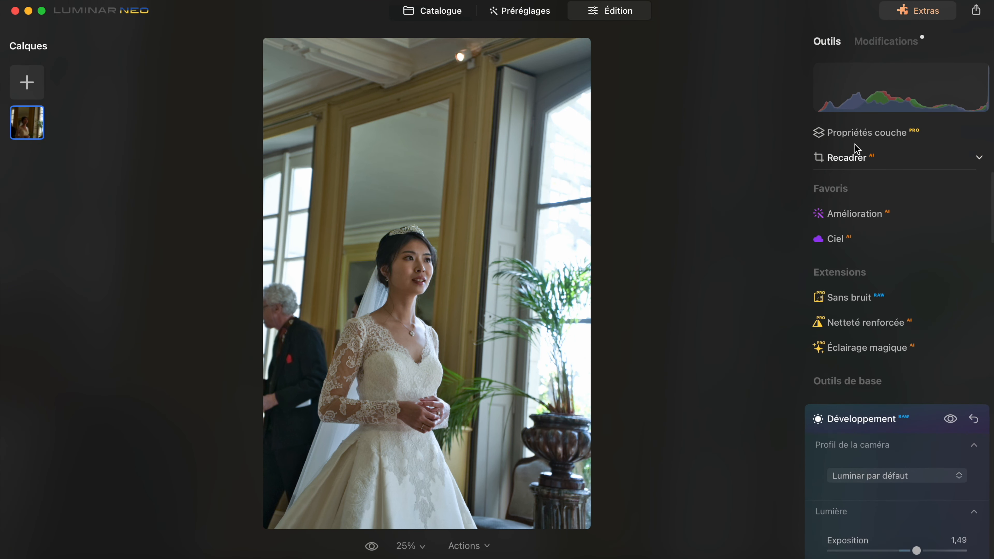
{"action": "left_click", "coordinate": [834, 157]}
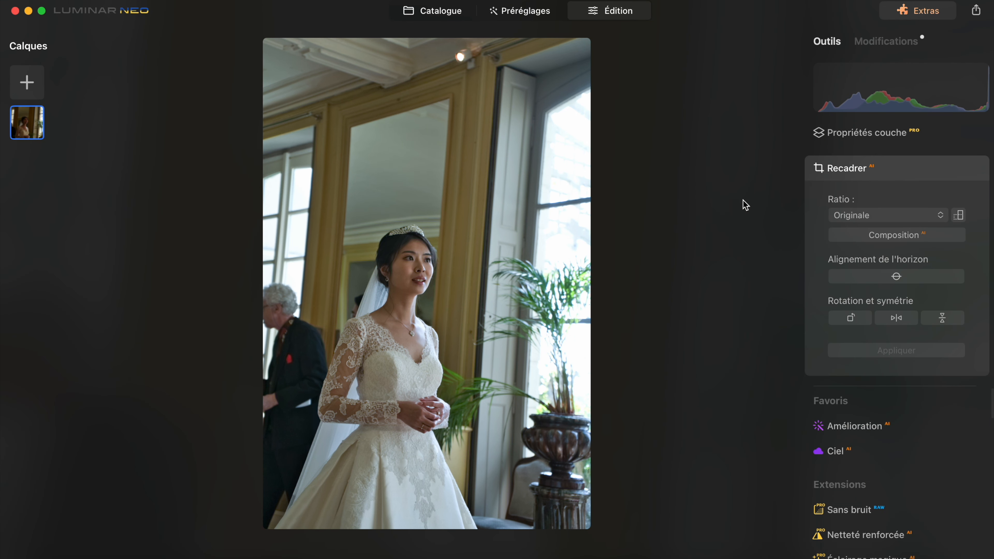
{"action": "left_click_drag", "start_coordinate": [263, 38], "coordinate": [311, 99]}
{"action": "left_click_drag", "start_coordinate": [292, 510], "coordinate": [297, 512]}
{"action": "key", "text": "Return"}
Step: Raise Accent slightly in Amélioration and add a moderate Mat effect to the bride photo
{"action": "left_click", "coordinate": [869, 211]}
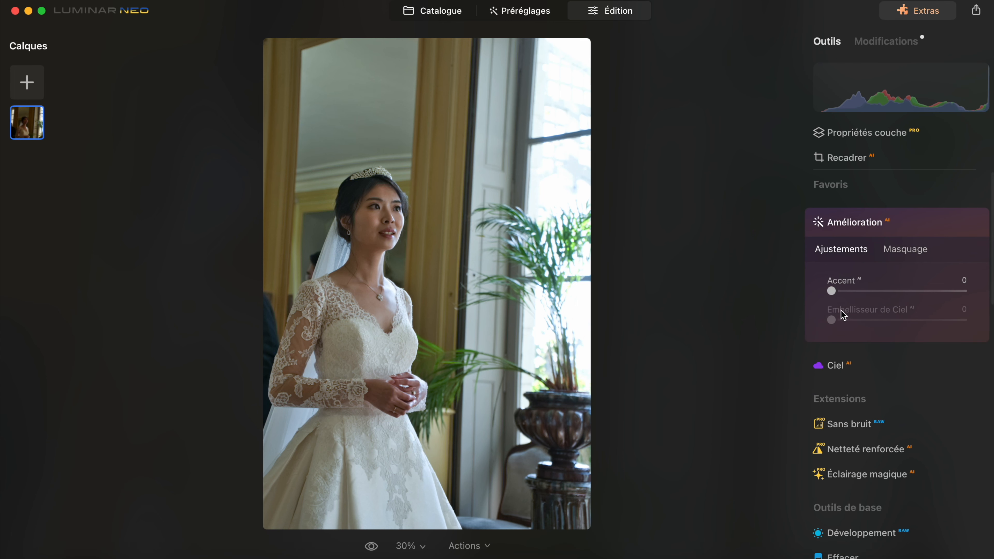
{"action": "left_click_drag", "start_coordinate": [832, 290], "coordinate": [858, 308]}
{"action": "scroll", "coordinate": [904, 325], "scroll_direction": "down", "scroll_amount": 12}
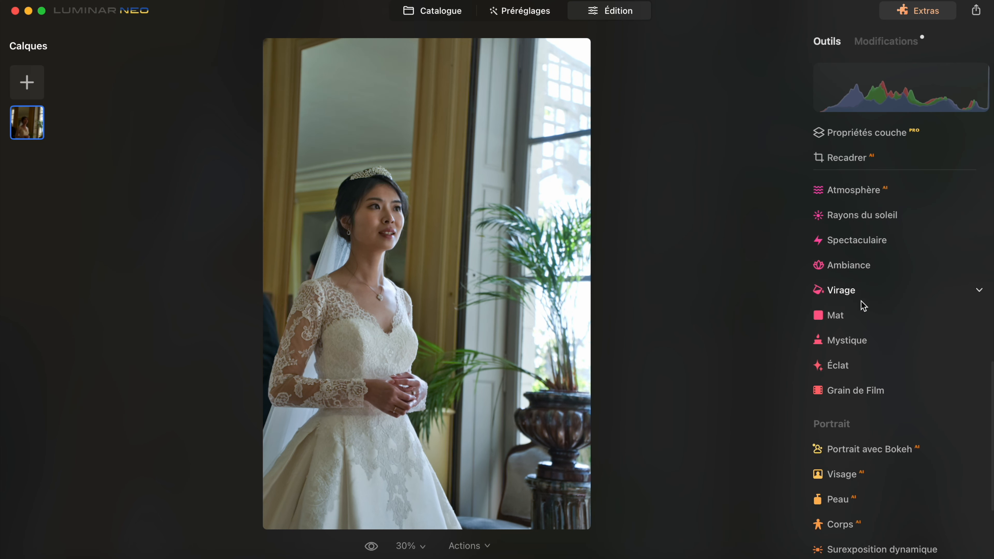
{"action": "left_click", "coordinate": [841, 320]}
{"action": "left_click_drag", "start_coordinate": [833, 395], "coordinate": [882, 395]}
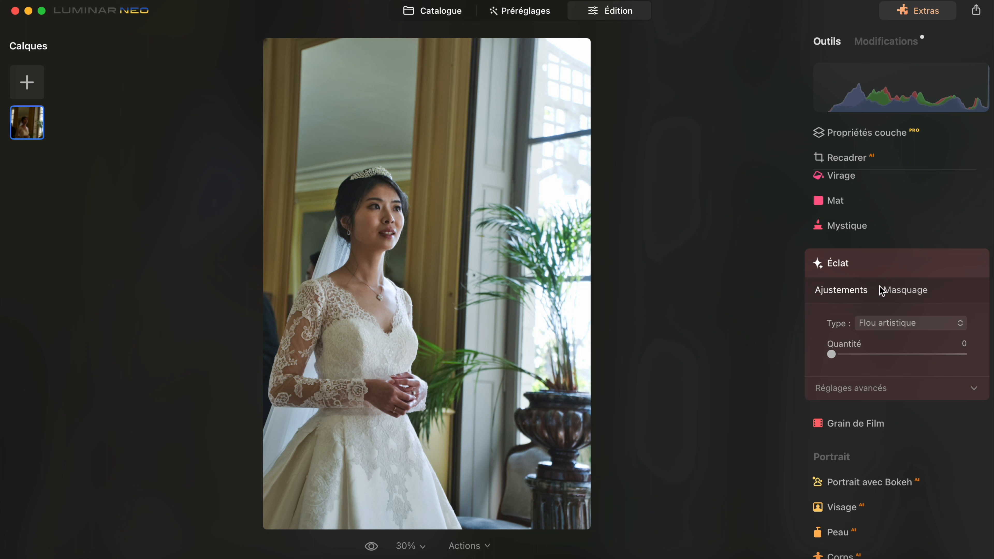
Step: Apply an Éclat Flou artistique glow limited by a linear gradient mask to the window side of the photo, fading out across the bride
{"action": "left_click", "coordinate": [909, 292]}
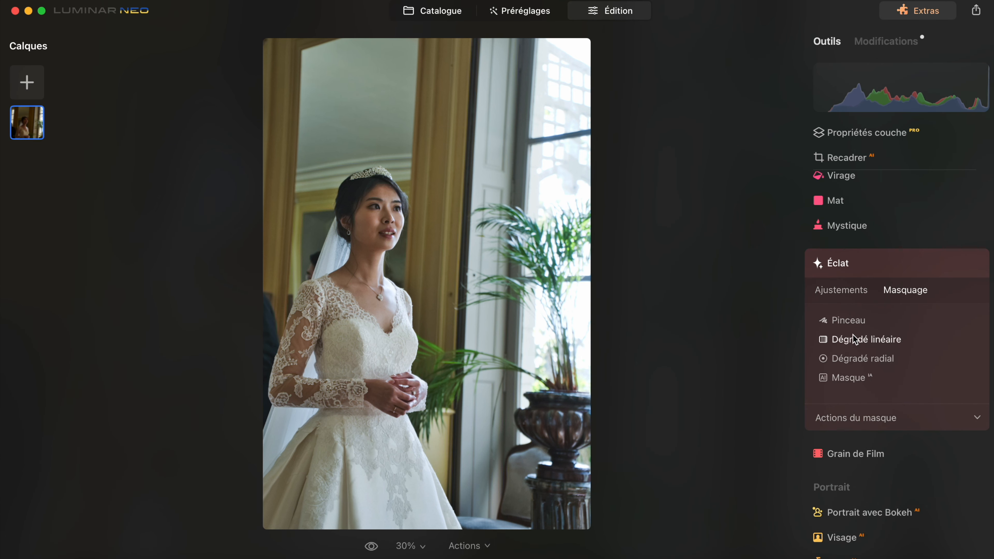
{"action": "left_click", "coordinate": [857, 340]}
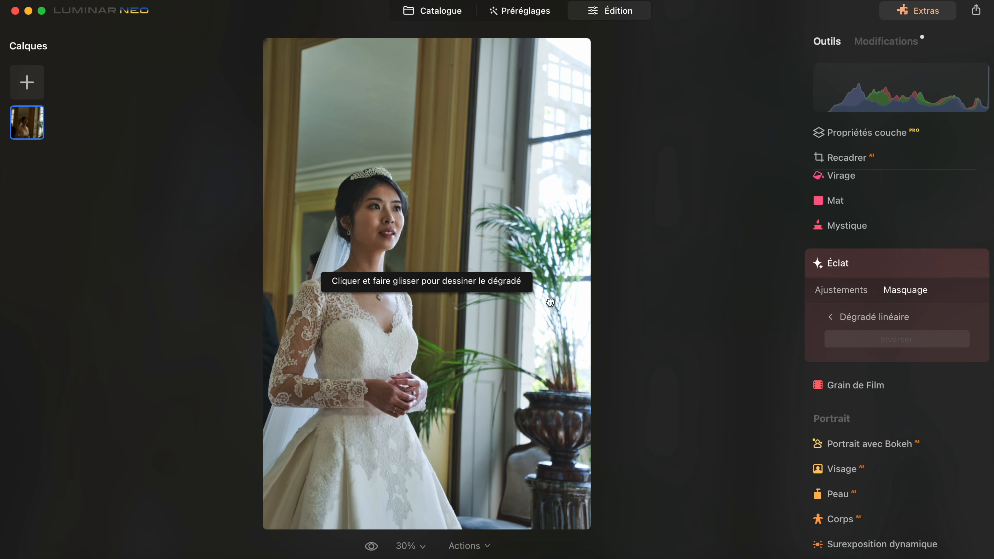
{"action": "left_click_drag", "start_coordinate": [507, 308], "coordinate": [474, 299]}
{"action": "left_click", "coordinate": [841, 290]}
{"action": "left_click_drag", "start_coordinate": [831, 355], "coordinate": [910, 357]}
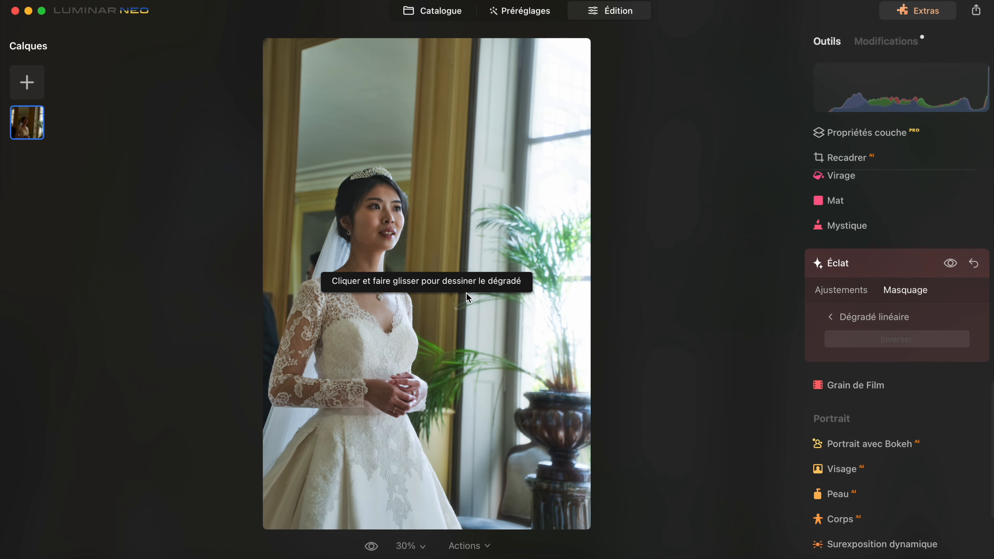
{"action": "left_click_drag", "start_coordinate": [435, 252], "coordinate": [354, 255]}
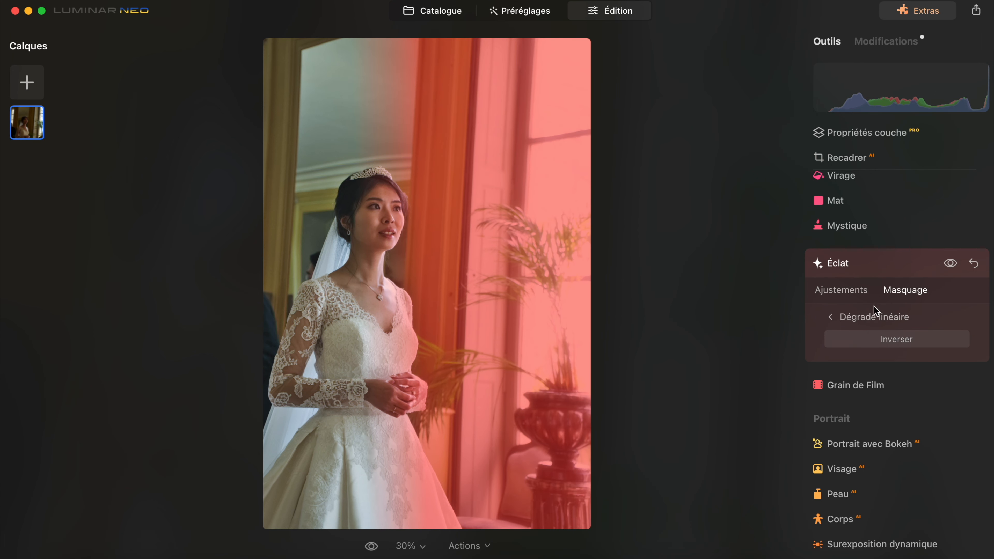
{"action": "left_click", "coordinate": [841, 289]}
Step: In Couleur, strongly lower the HSL Saturation of Jaune to tone down the yellow walls
{"action": "scroll", "coordinate": [947, 295], "scroll_direction": "up", "scroll_amount": 10}
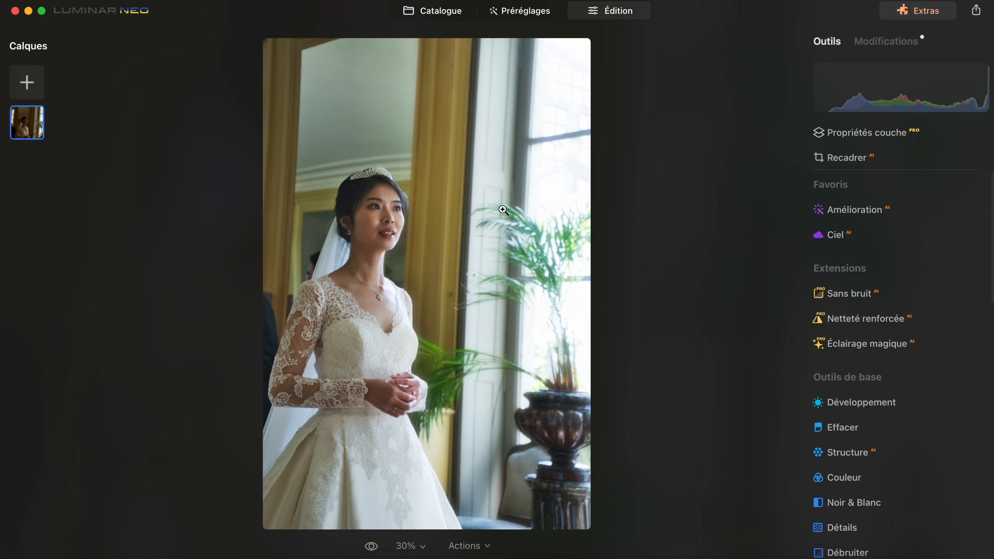
{"action": "scroll", "coordinate": [905, 377], "scroll_direction": "down", "scroll_amount": 5}
{"action": "scroll", "coordinate": [905, 377], "scroll_direction": "up", "scroll_amount": 5}
{"action": "scroll", "coordinate": [905, 377], "scroll_direction": "down", "scroll_amount": 7}
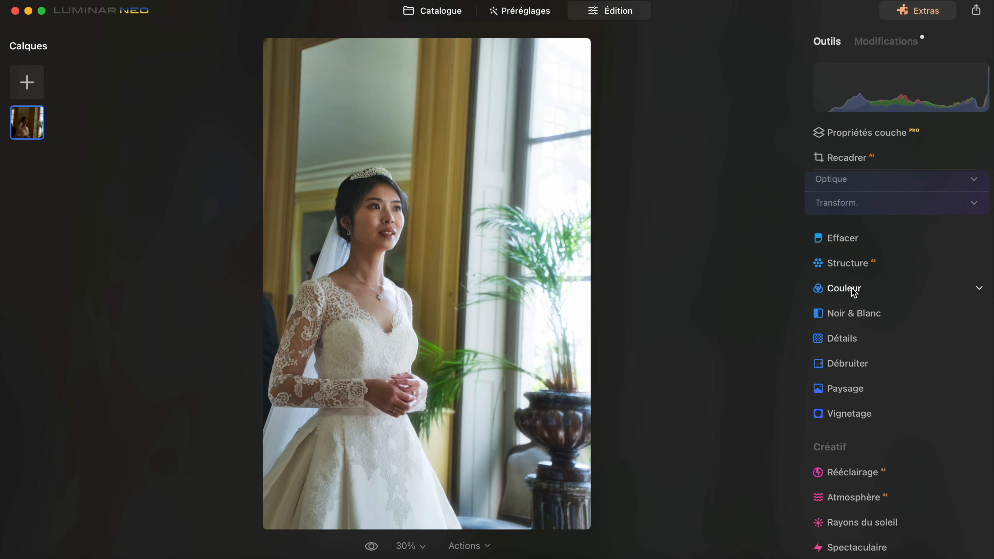
{"action": "left_click", "coordinate": [854, 293]}
{"action": "left_click", "coordinate": [885, 344]}
{"action": "scroll", "coordinate": [892, 354], "scroll_direction": "down", "scroll_amount": 2}
{"action": "left_click", "coordinate": [888, 300]}
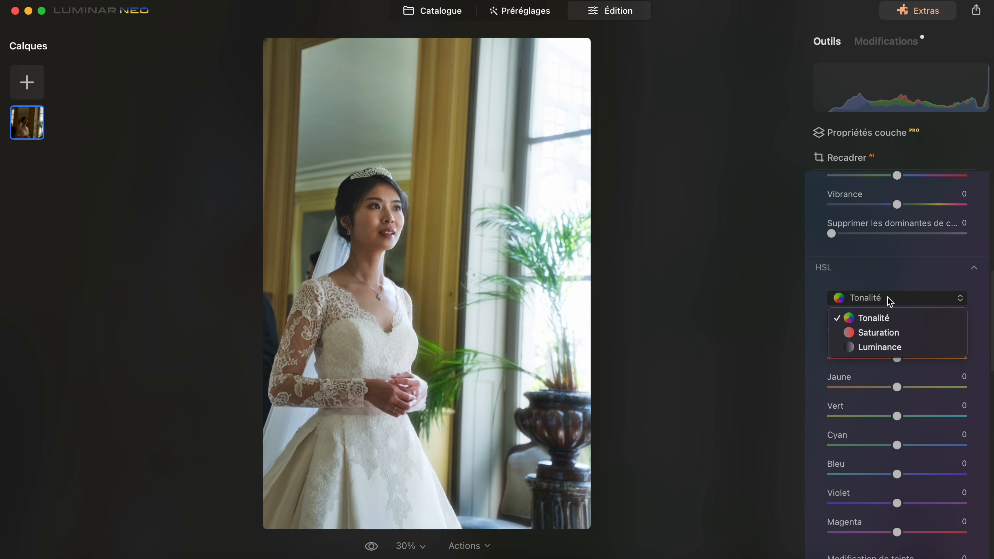
{"action": "left_click", "coordinate": [874, 333]}
{"action": "left_click_drag", "start_coordinate": [857, 386], "coordinate": [839, 386]}
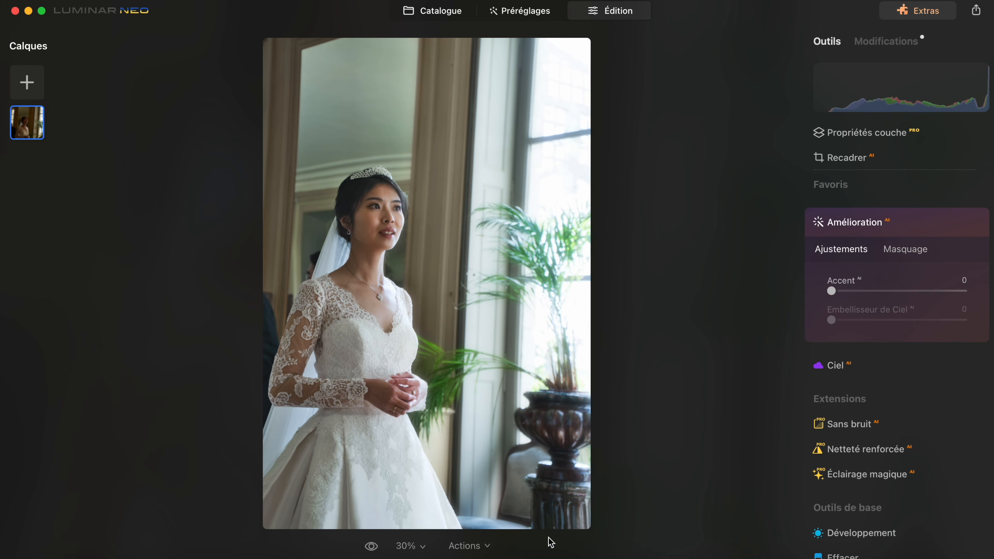
Step: Compare the edited bride portrait with its original version twice, and view the available photo actions
{"action": "left_click", "coordinate": [371, 546]}
{"action": "left_click", "coordinate": [374, 548]}
{"action": "left_click", "coordinate": [371, 546]}
{"action": "left_click", "coordinate": [372, 547]}
{"action": "left_click", "coordinate": [469, 546]}
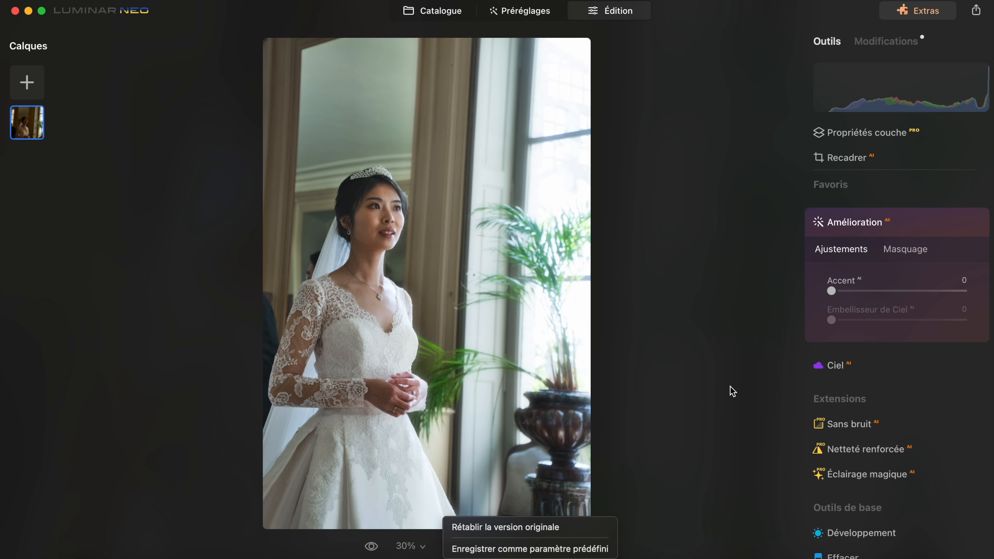
Step: Open the sunset garden photo from the catalogue for editing and erase the people in the gravel foreground with Effacer at Taille 20
{"action": "left_click", "coordinate": [438, 15]}
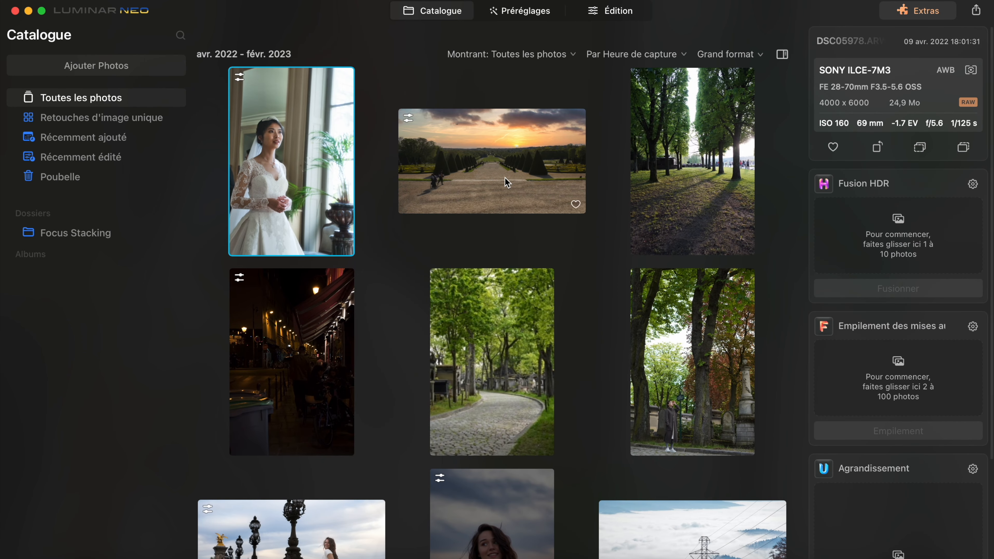
{"action": "left_click", "coordinate": [607, 11]}
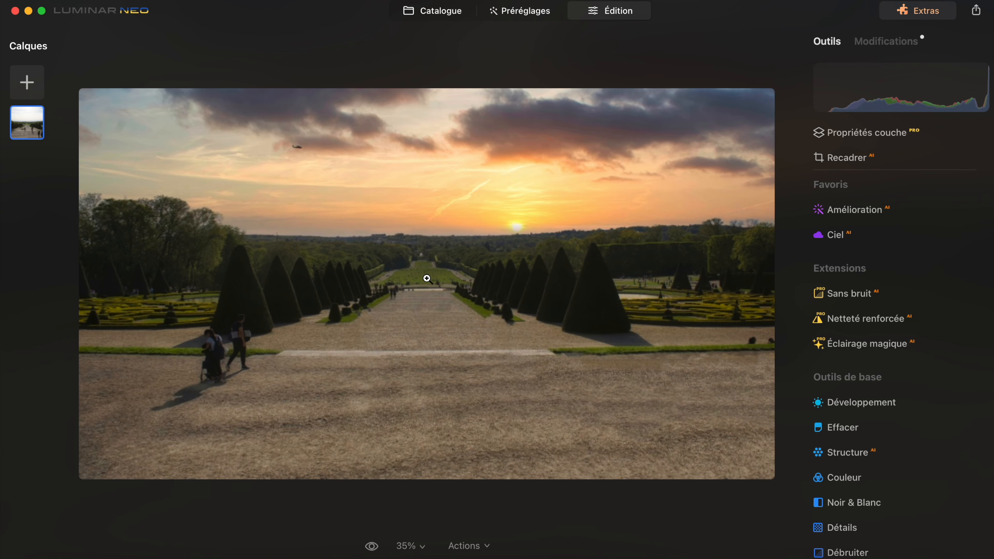
{"action": "left_click", "coordinate": [254, 337]}
{"action": "left_click", "coordinate": [843, 427]}
{"action": "mouse_move", "coordinate": [321, 428]}
{"action": "left_mouse_down"}
{"action": "mouse_move", "coordinate": [295, 428]}
{"action": "mouse_move", "coordinate": [234, 467]}
{"action": "mouse_move", "coordinate": [135, 500]}
{"action": "mouse_move", "coordinate": [191, 459]}
{"action": "mouse_move", "coordinate": [288, 422]}
{"action": "mouse_move", "coordinate": [268, 387]}
{"action": "mouse_move", "coordinate": [297, 311]}
{"action": "mouse_move", "coordinate": [285, 338]}
{"action": "left_mouse_up"}
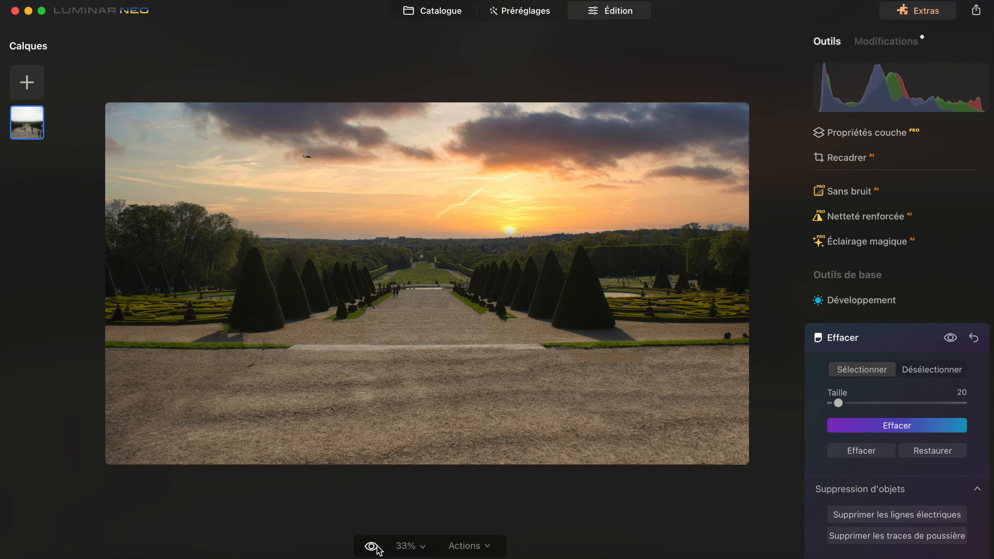
Step: Set the Effacer Taille to 12 and erase the small dark mark left on the gravel
{"action": "scroll", "coordinate": [263, 388], "scroll_direction": "up", "scroll_amount": 3}
{"action": "scroll", "coordinate": [237, 427], "scroll_direction": "up", "scroll_amount": 1}
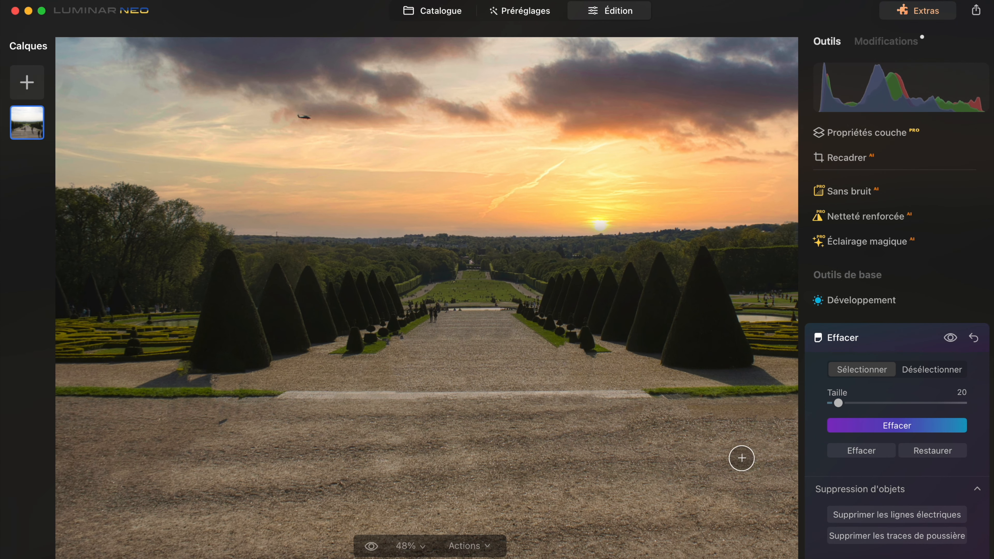
{"action": "left_click_drag", "start_coordinate": [838, 402], "coordinate": [832, 403]}
{"action": "left_click_drag", "start_coordinate": [230, 411], "coordinate": [222, 419]}
{"action": "left_click", "coordinate": [876, 426]}
Step: Compare the retouched garden photo with its original version, and examine the distant walkers on the central path up close
{"action": "left_click", "coordinate": [372, 545]}
{"action": "left_click", "coordinate": [373, 547]}
{"action": "left_click", "coordinate": [373, 546]}
{"action": "left_click", "coordinate": [373, 547]}
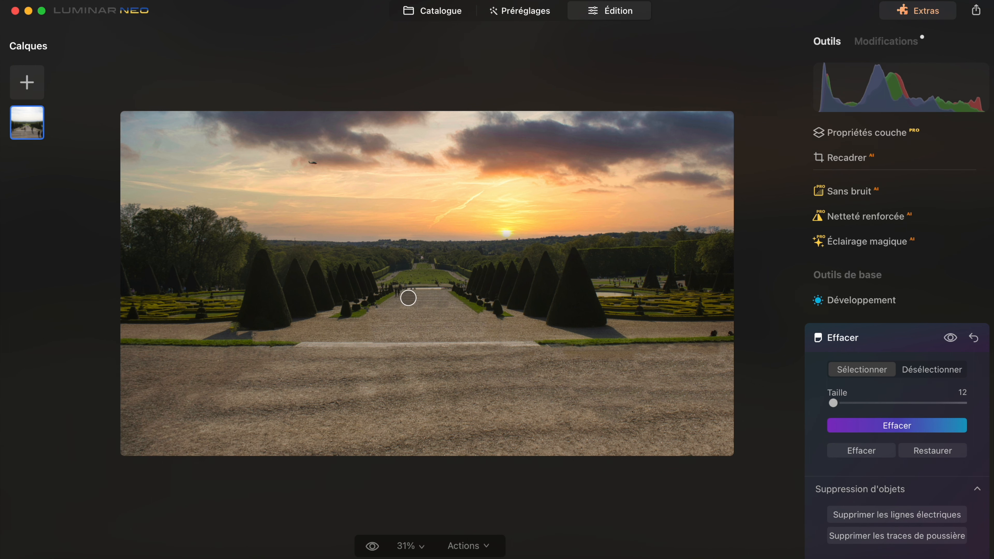
{"action": "scroll", "coordinate": [399, 292], "scroll_direction": "up", "scroll_amount": 10}
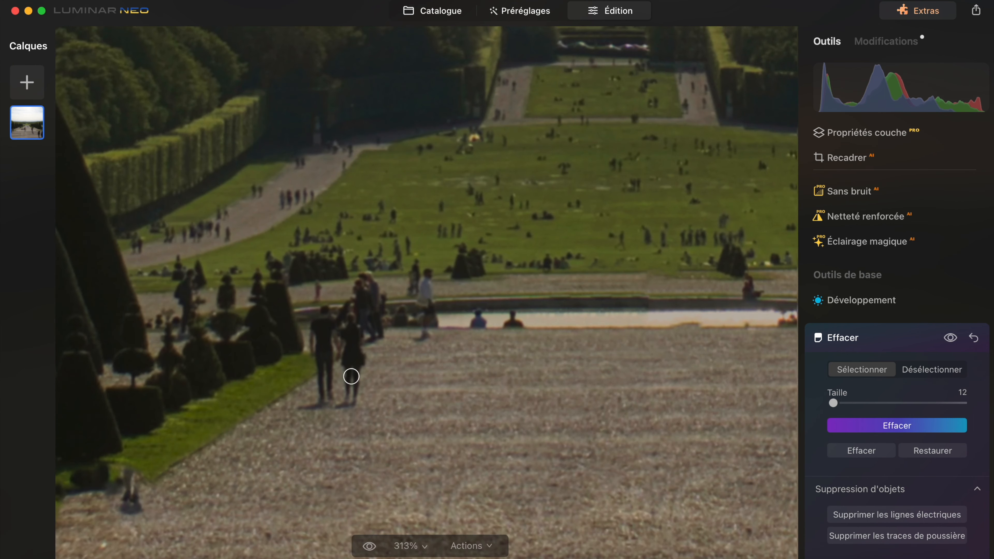
Step: Erase the two standing walkers and their shadows from the gravel path beside the grass edge
{"action": "mouse_move", "coordinate": [351, 378]}
{"action": "left_mouse_down"}
{"action": "mouse_move", "coordinate": [350, 324]}
{"action": "mouse_move", "coordinate": [327, 341]}
{"action": "mouse_move", "coordinate": [315, 335]}
{"action": "mouse_move", "coordinate": [317, 349]}
{"action": "mouse_move", "coordinate": [316, 326]}
{"action": "mouse_move", "coordinate": [328, 363]}
{"action": "mouse_move", "coordinate": [345, 352]}
{"action": "mouse_move", "coordinate": [357, 404]}
{"action": "mouse_move", "coordinate": [301, 407]}
{"action": "left_mouse_up"}
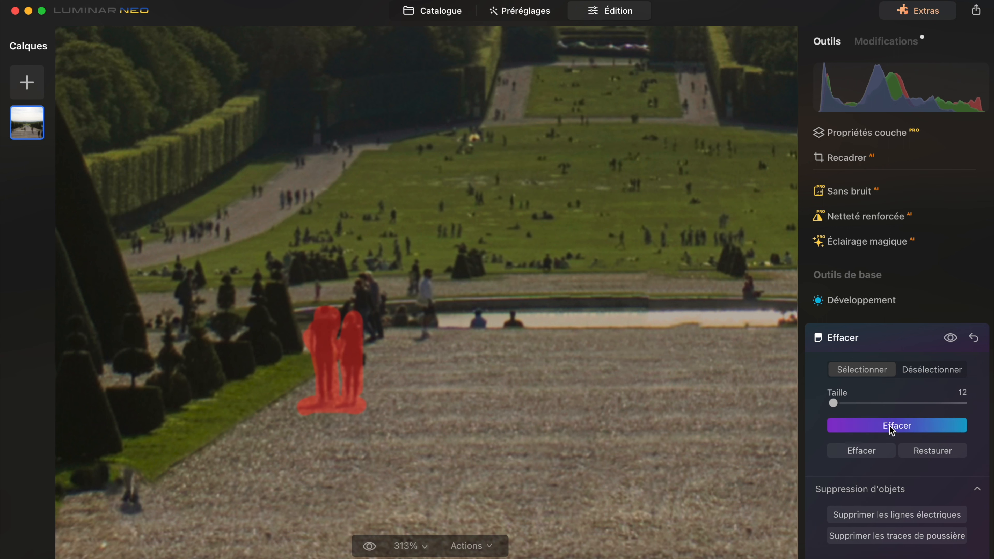
{"action": "left_click", "coordinate": [875, 428]}
{"action": "key", "text": "super+0"}
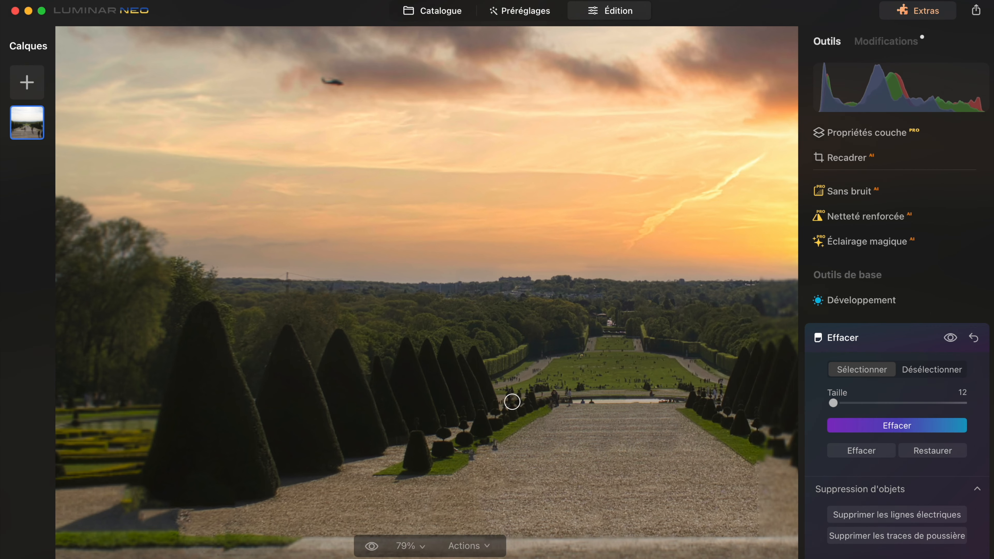
Step: View the whole garden photo and compare the retouched result with its original version
{"action": "scroll", "coordinate": [598, 423], "scroll_direction": "right", "scroll_amount": 3}
{"action": "key", "text": "super+minus"}
{"action": "key", "text": "super+minus"}
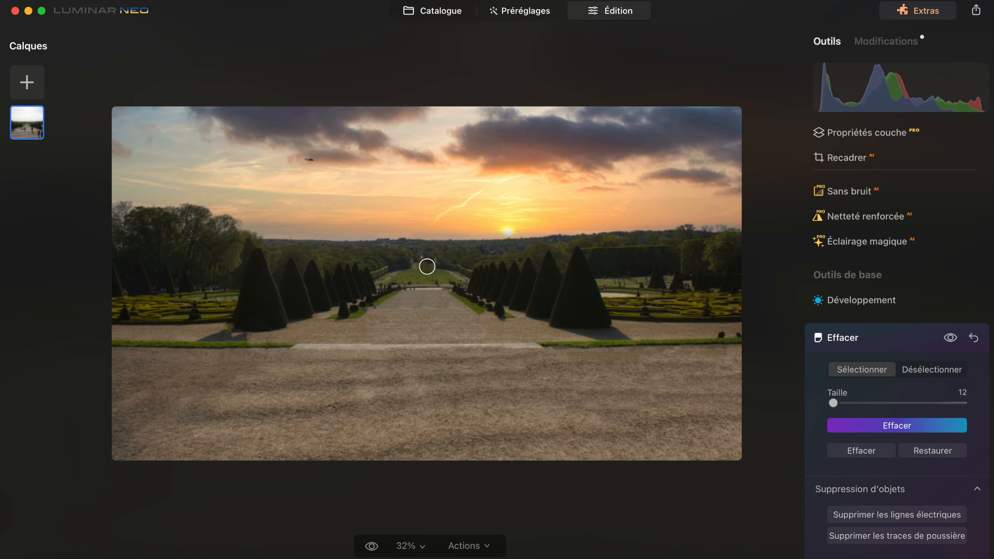
{"action": "left_click", "coordinate": [372, 545]}
{"action": "left_click", "coordinate": [373, 545]}
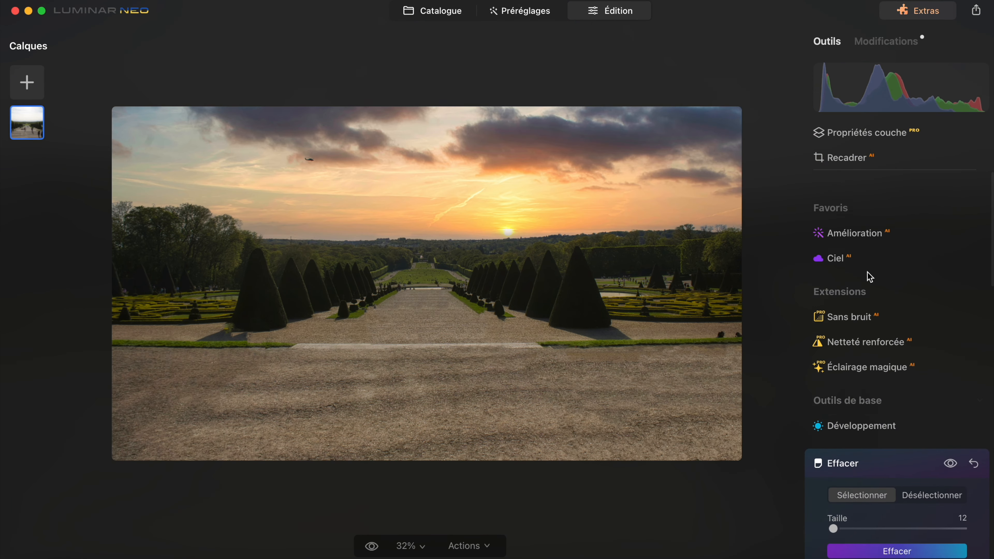
Step: Replace the garden photo's sky with the Dramatic Sunset 4 sky and view the available sky categories
{"action": "left_click", "coordinate": [837, 235]}
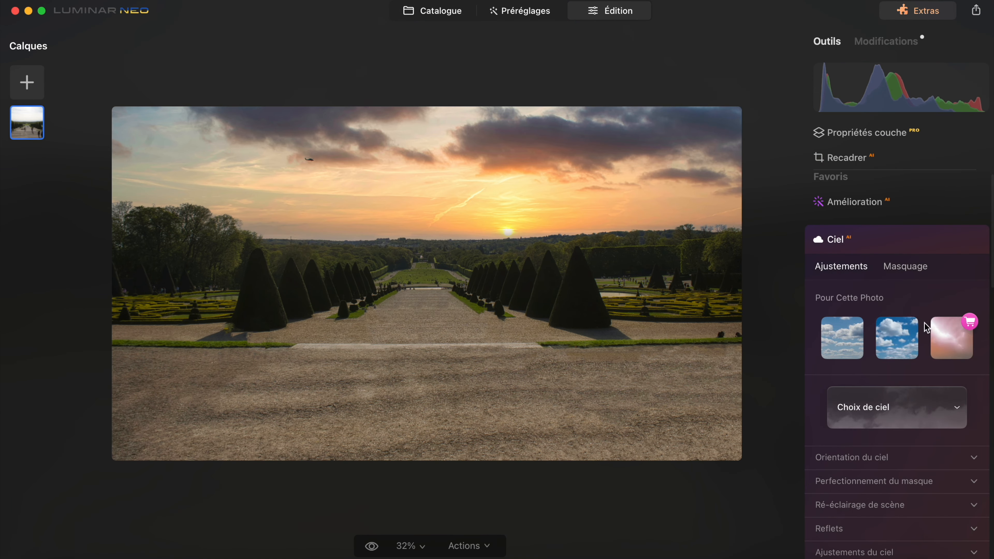
{"action": "left_click", "coordinate": [881, 396]}
{"action": "scroll", "coordinate": [900, 235], "scroll_direction": "down", "scroll_amount": 10}
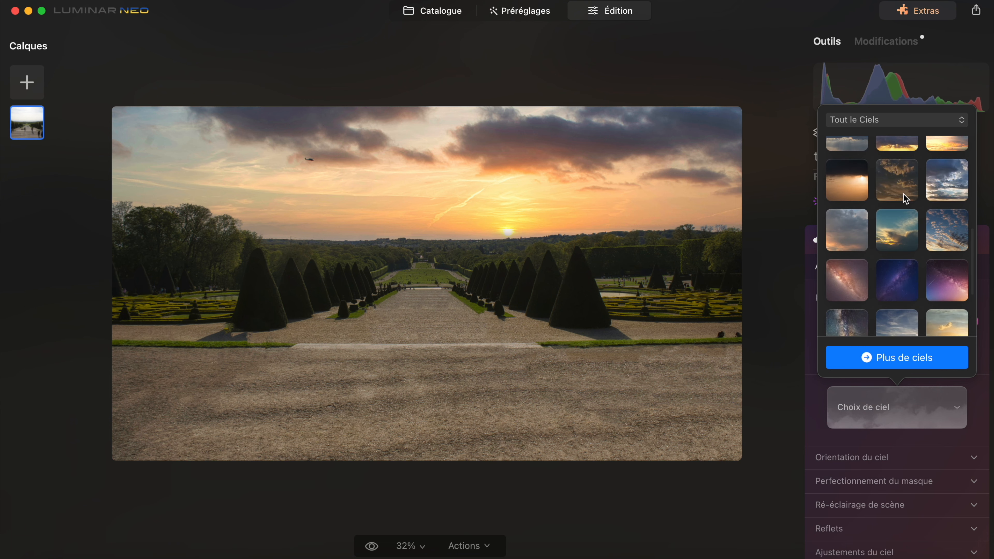
{"action": "left_click", "coordinate": [900, 188]}
{"action": "left_click", "coordinate": [946, 184]}
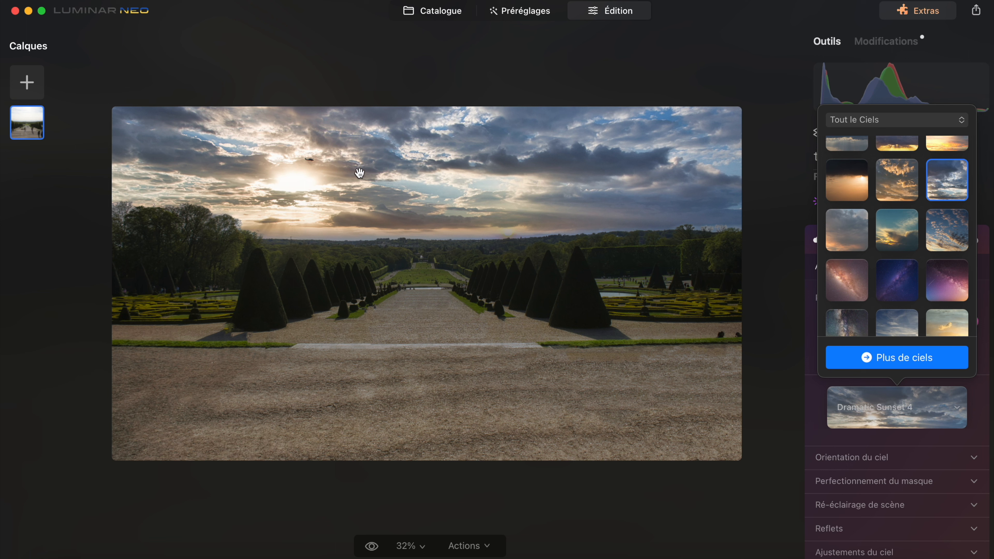
{"action": "left_click", "coordinate": [896, 119]}
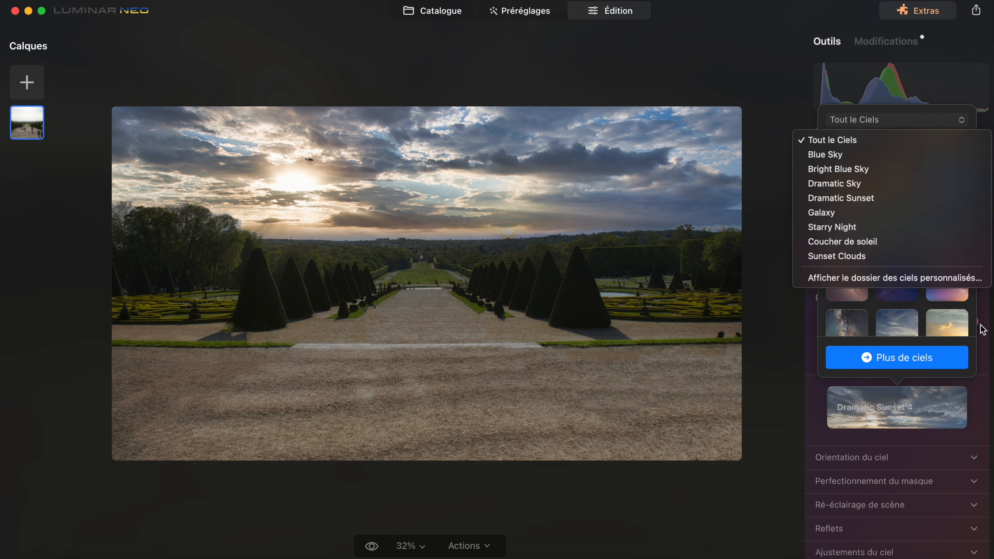
Step: Orient the new sky with Position Horizon -2, Position verticale -2 and Position horizontale 19, and try the Retourner option
{"action": "left_click", "coordinate": [977, 450]}
{"action": "left_click", "coordinate": [971, 458]}
{"action": "scroll", "coordinate": [928, 472], "scroll_direction": "down", "scroll_amount": 5}
{"action": "left_click_drag", "start_coordinate": [897, 401], "coordinate": [903, 465]}
{"action": "scroll", "coordinate": [893, 446], "scroll_direction": "down", "scroll_amount": 3}
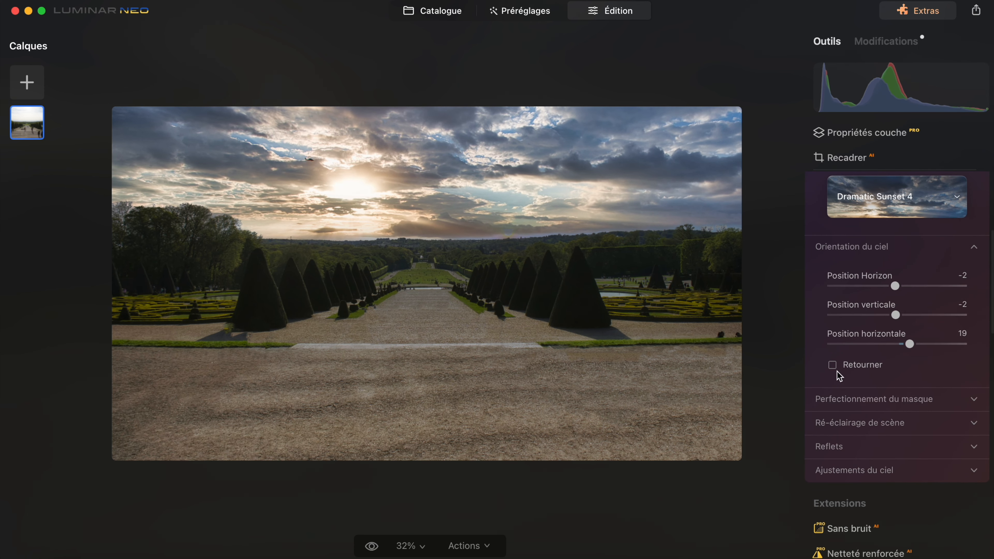
{"action": "left_click", "coordinate": [832, 366]}
{"action": "left_click", "coordinate": [833, 366]}
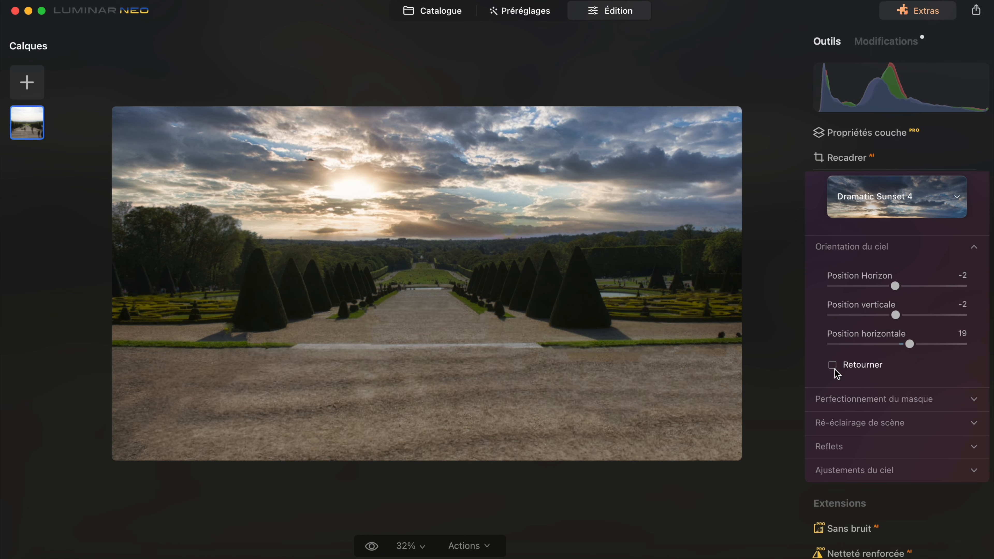
{"action": "scroll", "coordinate": [893, 402], "scroll_direction": "down", "scroll_amount": 4}
{"action": "scroll", "coordinate": [895, 404], "scroll_direction": "up", "scroll_amount": 10}
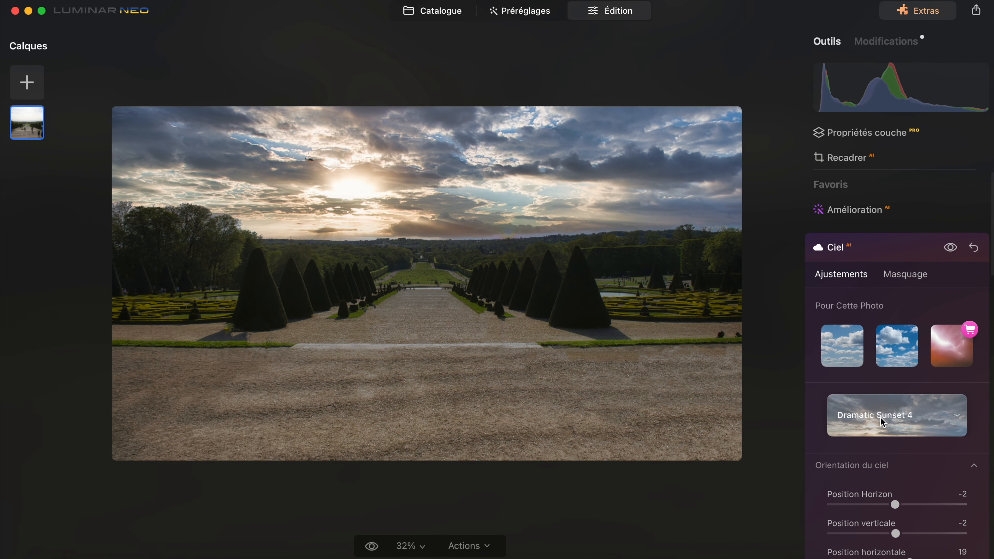
Step: Close the Ciel tool and compare the garden photo and its new sky with the original version twice
{"action": "left_click", "coordinate": [853, 252]}
{"action": "left_click", "coordinate": [373, 548]}
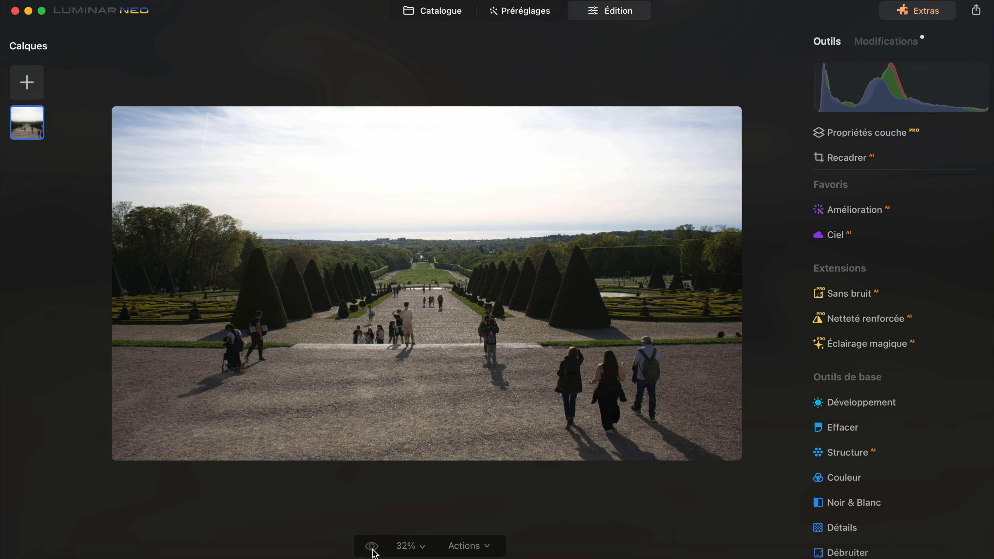
{"action": "left_click", "coordinate": [372, 548]}
{"action": "left_click", "coordinate": [372, 548]}
{"action": "left_click", "coordinate": [373, 548]}
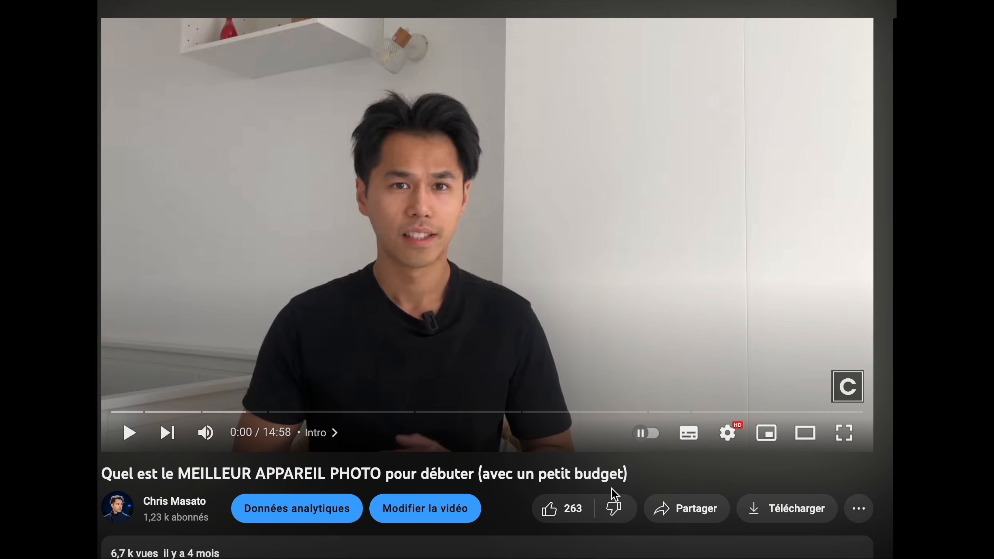
Step: Switch to the YouTube video about the best beginner camera and expand its description down to the recommended retouching software
{"action": "scroll", "coordinate": [524, 244], "scroll_direction": "down", "scroll_amount": 3}
{"action": "scroll", "coordinate": [524, 244], "scroll_direction": "up", "scroll_amount": 3}
{"action": "scroll", "coordinate": [562, 275], "scroll_direction": "down", "scroll_amount": 3}
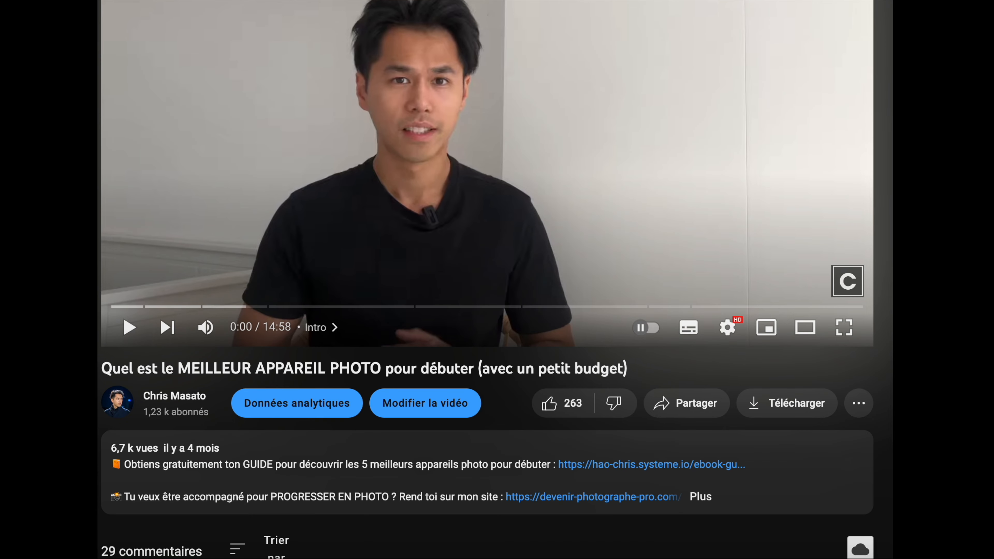
{"action": "scroll", "coordinate": [538, 375], "scroll_direction": "down", "scroll_amount": 5}
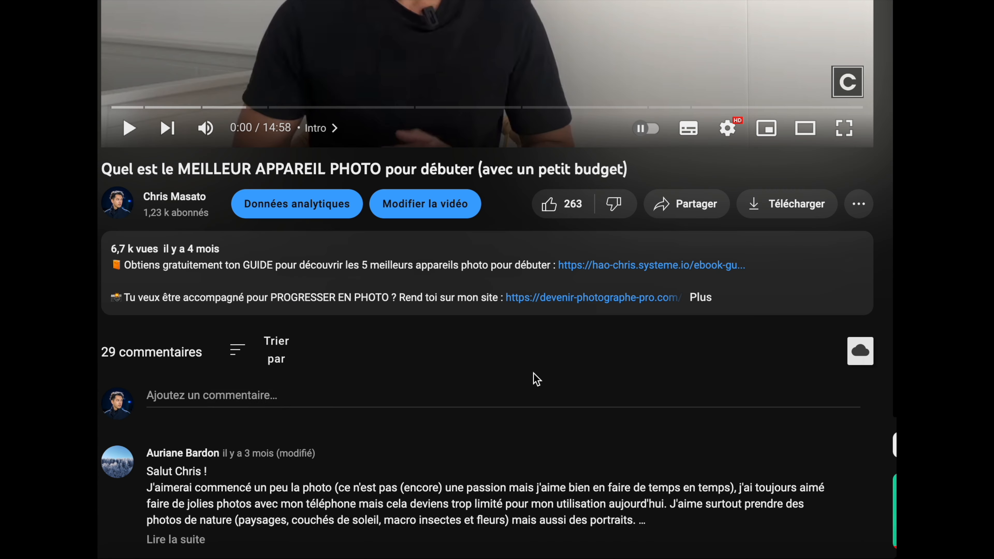
{"action": "left_click", "coordinate": [642, 297]}
{"action": "scroll", "coordinate": [255, 359], "scroll_direction": "down", "scroll_amount": 1}
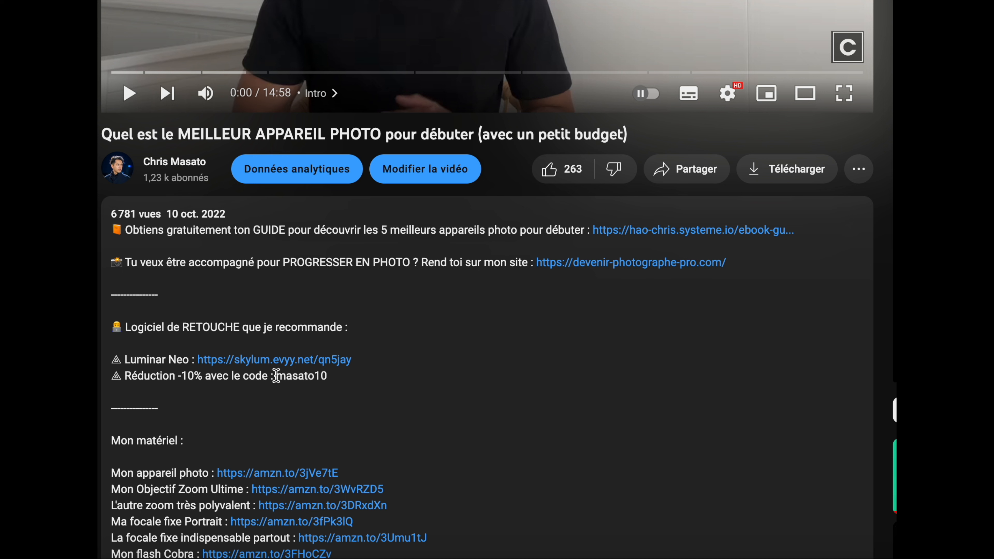
Step: Highlight the 10% discount code in the video description and open the Luminar Neo link above it
{"action": "left_click_drag", "start_coordinate": [275, 376], "coordinate": [330, 378]}
{"action": "left_click", "coordinate": [337, 383]}
{"action": "left_click", "coordinate": [260, 359]}
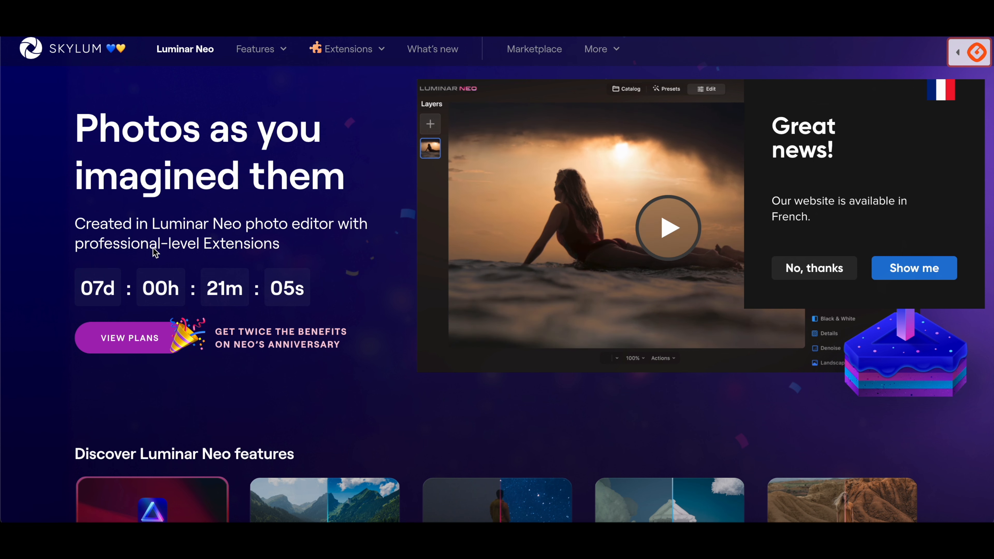
Step: Display the Luminar Neo website in French and open its plans to examine the feature comparison, including the Mises à jour du logiciel note
{"action": "left_click", "coordinate": [914, 268]}
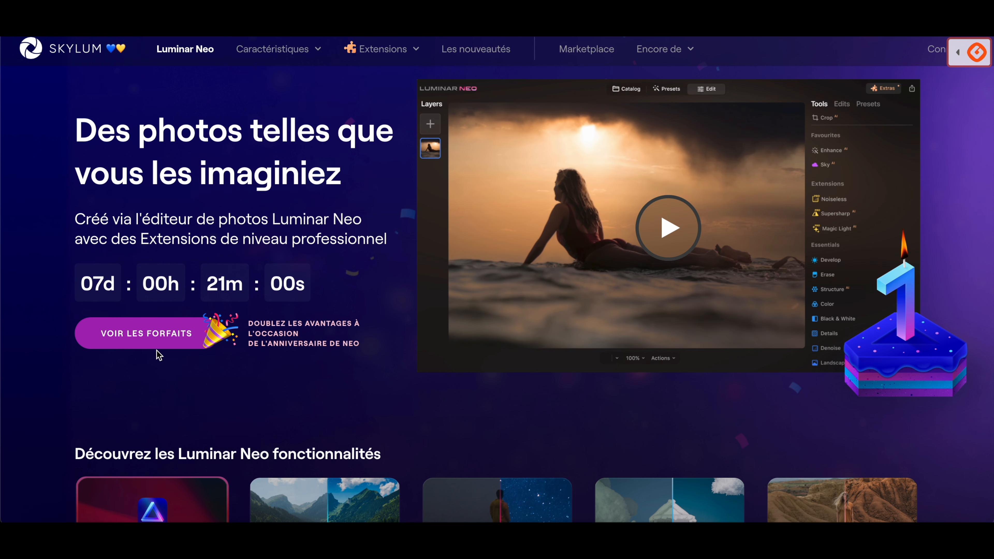
{"action": "left_click", "coordinate": [150, 344]}
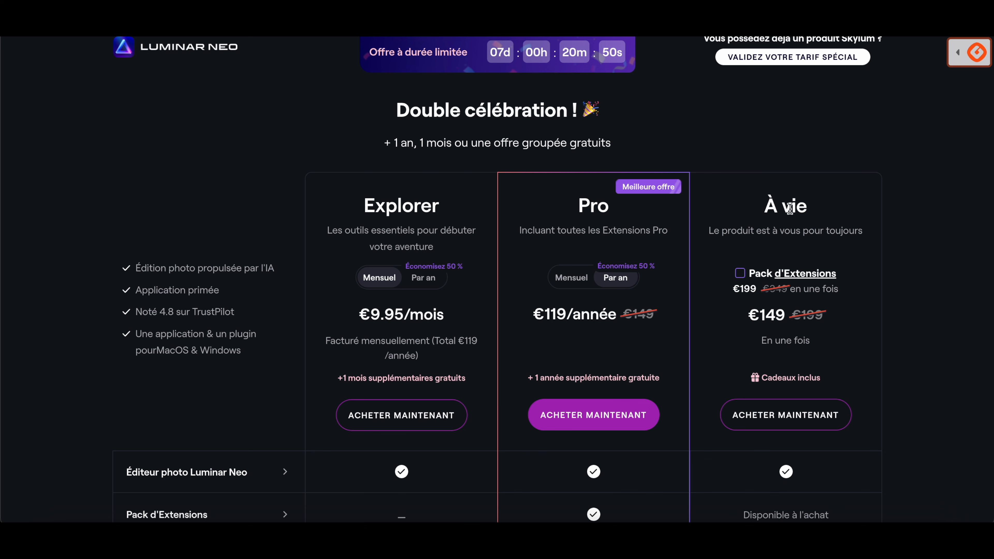
{"action": "scroll", "coordinate": [784, 351], "scroll_direction": "down", "scroll_amount": 5}
{"action": "scroll", "coordinate": [782, 348], "scroll_direction": "up", "scroll_amount": 2}
{"action": "scroll", "coordinate": [782, 347], "scroll_direction": "down", "scroll_amount": 5}
{"action": "mouse_move", "coordinate": [200, 406]}
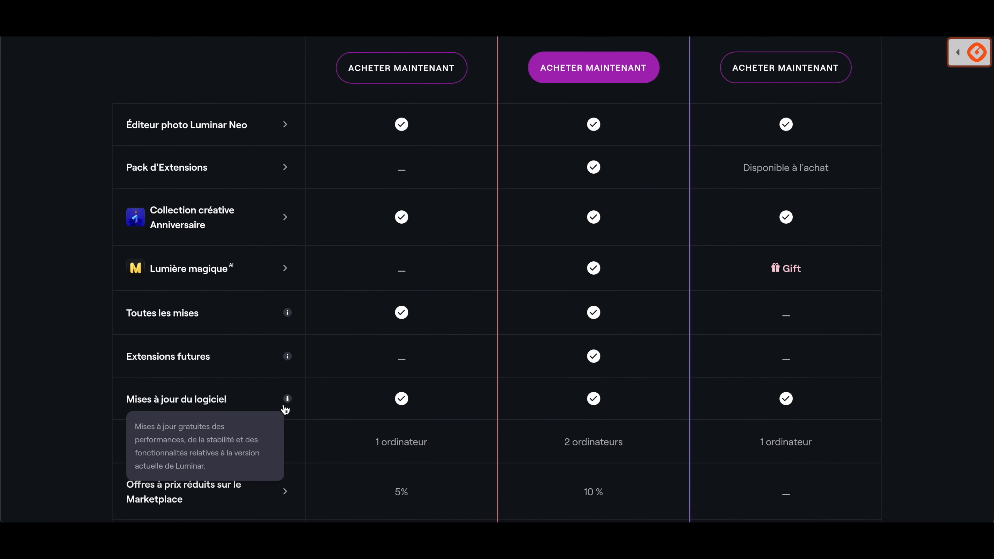
{"action": "scroll", "coordinate": [788, 406], "scroll_direction": "up", "scroll_amount": 5}
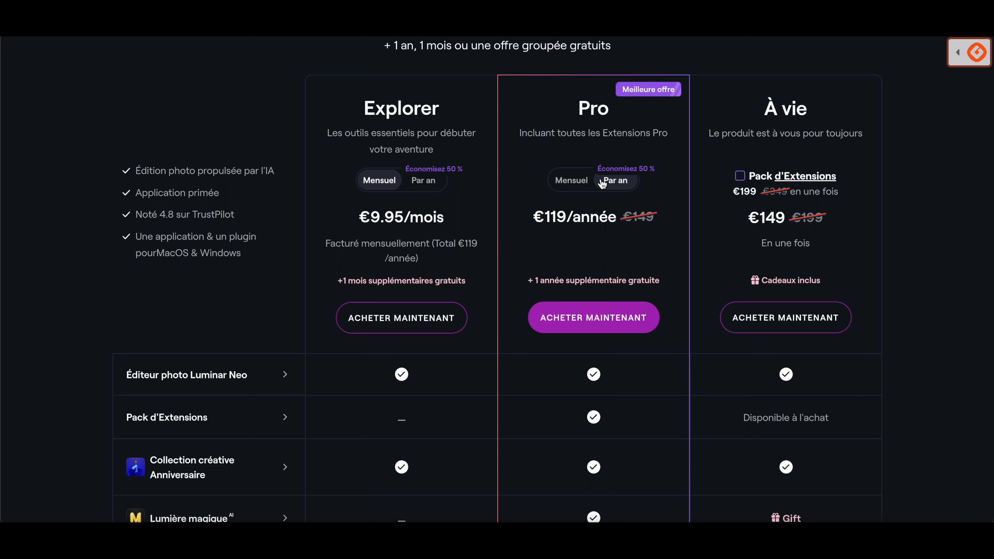
Step: Check the Pro plan's Mensuel billing, return it to Par an, and compare the Explorer, Pro and À vie features
{"action": "left_click", "coordinate": [575, 186]}
{"action": "left_click", "coordinate": [626, 192]}
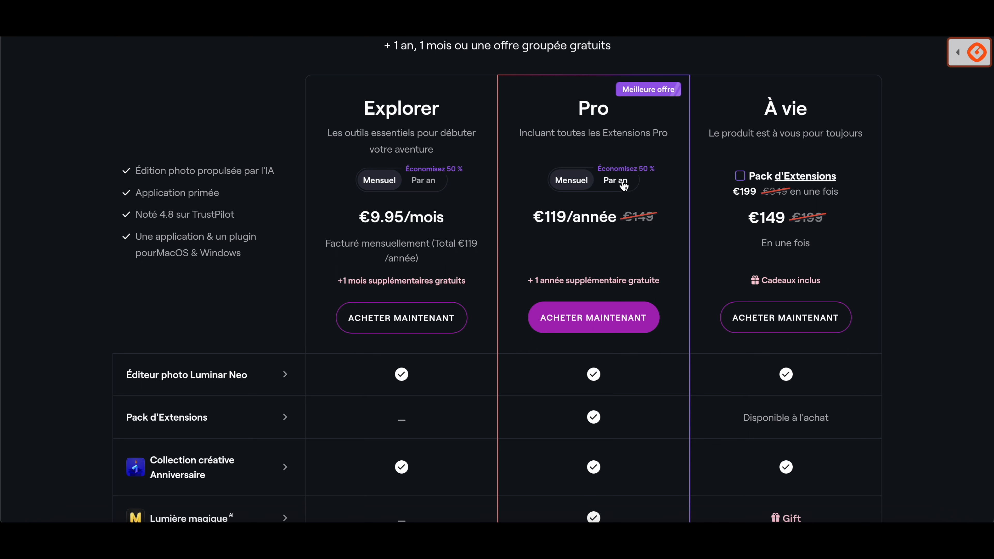
{"action": "scroll", "coordinate": [390, 339], "scroll_direction": "down", "scroll_amount": 2}
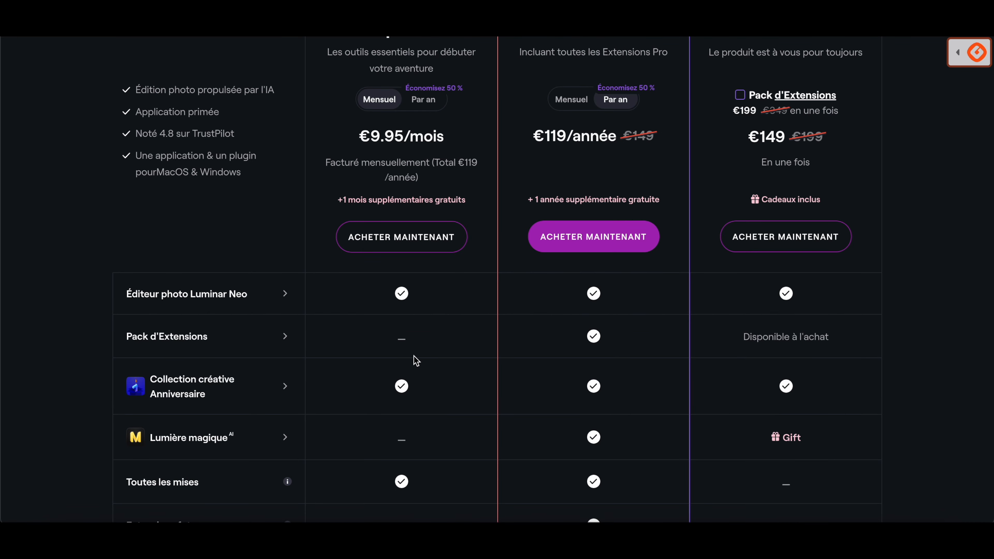
{"action": "scroll", "coordinate": [414, 358], "scroll_direction": "down", "scroll_amount": 3}
{"action": "scroll", "coordinate": [414, 359], "scroll_direction": "up", "scroll_amount": 7}
{"action": "scroll", "coordinate": [414, 356], "scroll_direction": "down", "scroll_amount": 2}
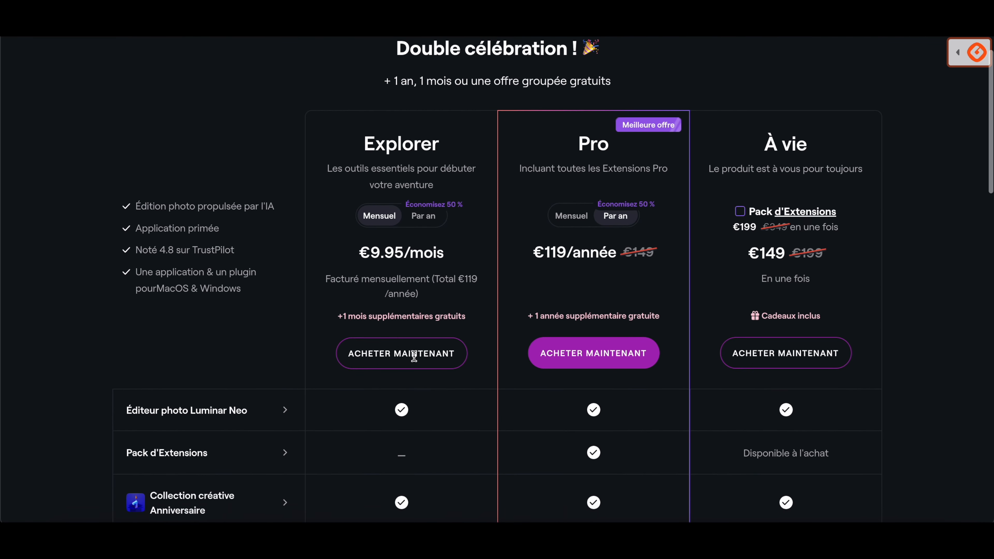
{"action": "scroll", "coordinate": [657, 227], "scroll_direction": "down", "scroll_amount": 2}
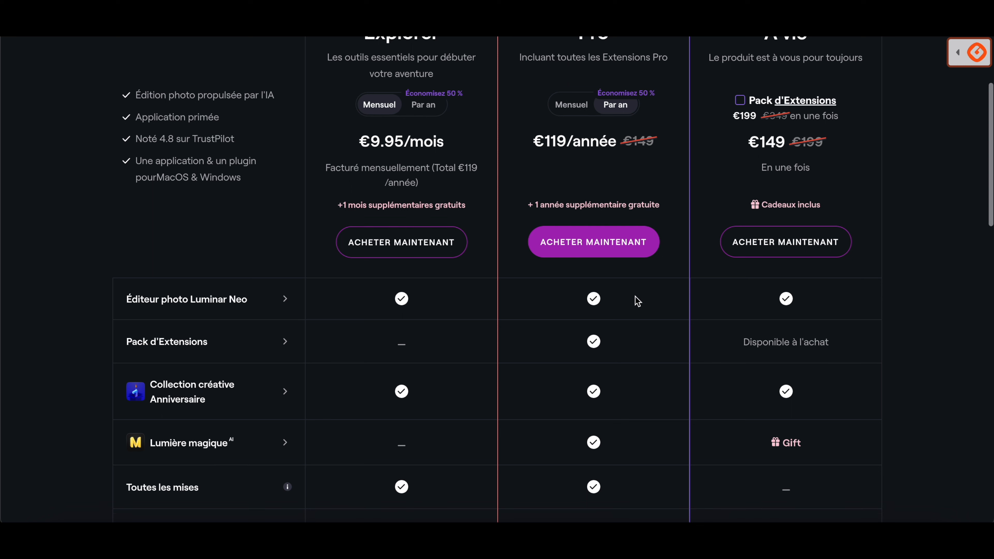
{"action": "scroll", "coordinate": [599, 444], "scroll_direction": "up", "scroll_amount": 3}
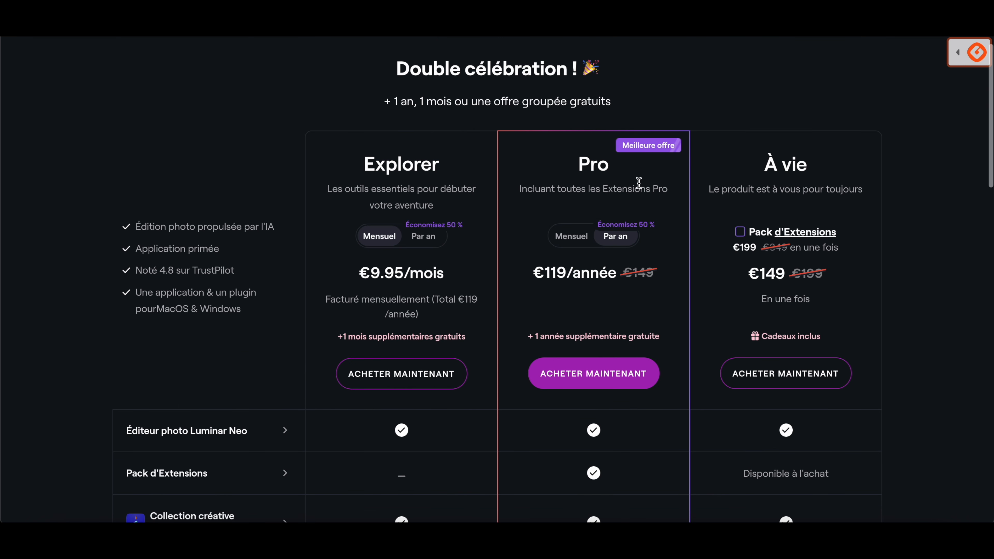
Step: Add the Pack d'Extensions to the À vie plan and review the updated price and feature table
{"action": "triple_click", "coordinate": [786, 163]}
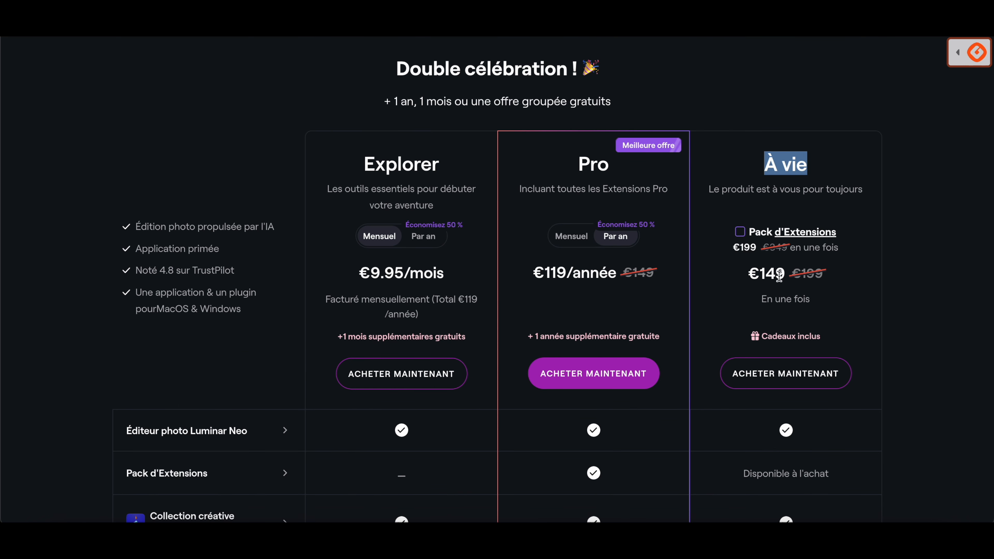
{"action": "left_click", "coordinate": [740, 233]}
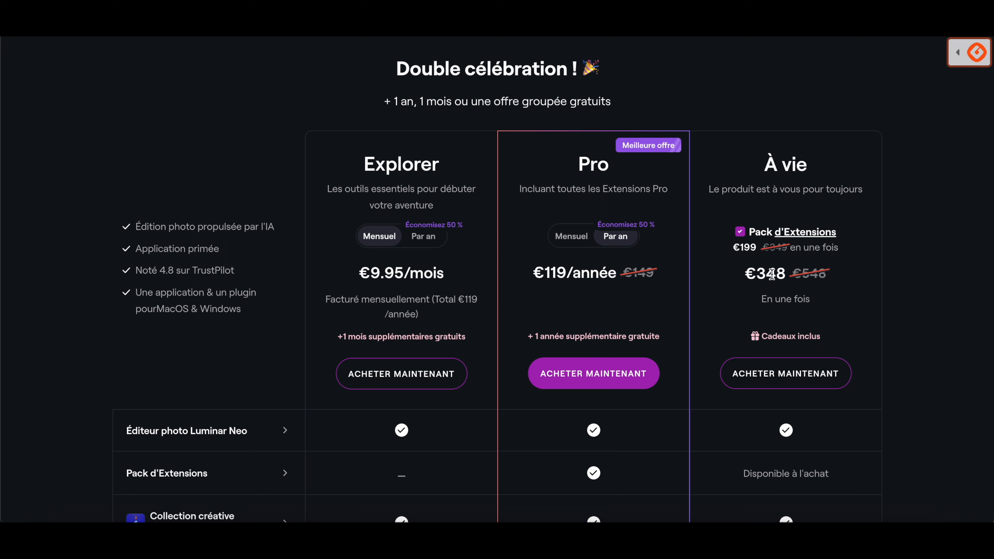
{"action": "left_click_drag", "start_coordinate": [755, 275], "coordinate": [781, 275]}
{"action": "left_click", "coordinate": [781, 275]}
{"action": "scroll", "coordinate": [808, 233], "scroll_direction": "down", "scroll_amount": 9}
{"action": "scroll", "coordinate": [728, 333], "scroll_direction": "up", "scroll_amount": 10}
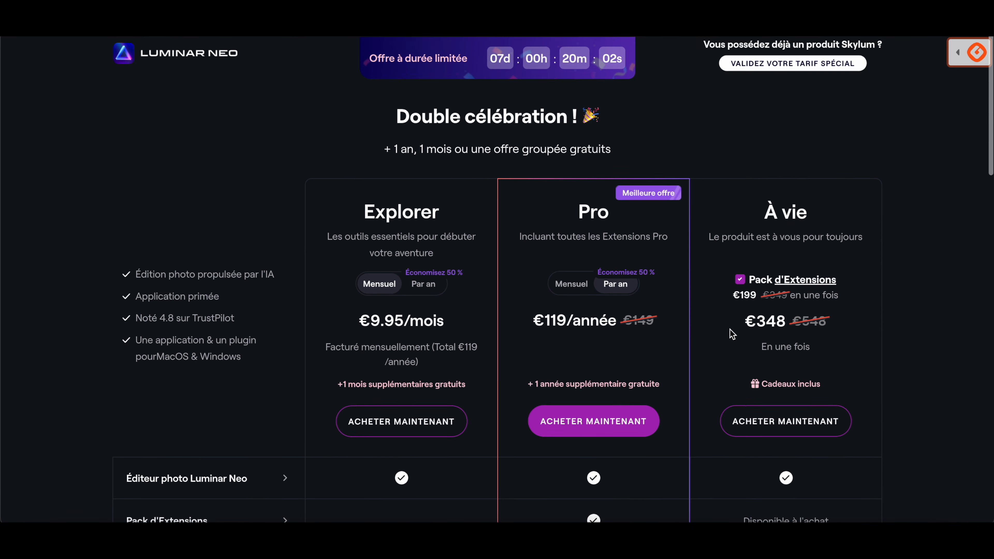
Step: Start buying the À vie plan with the Pack d'Extensions and examine the order total in the checkout form
{"action": "scroll", "coordinate": [732, 334], "scroll_direction": "down", "scroll_amount": 1}
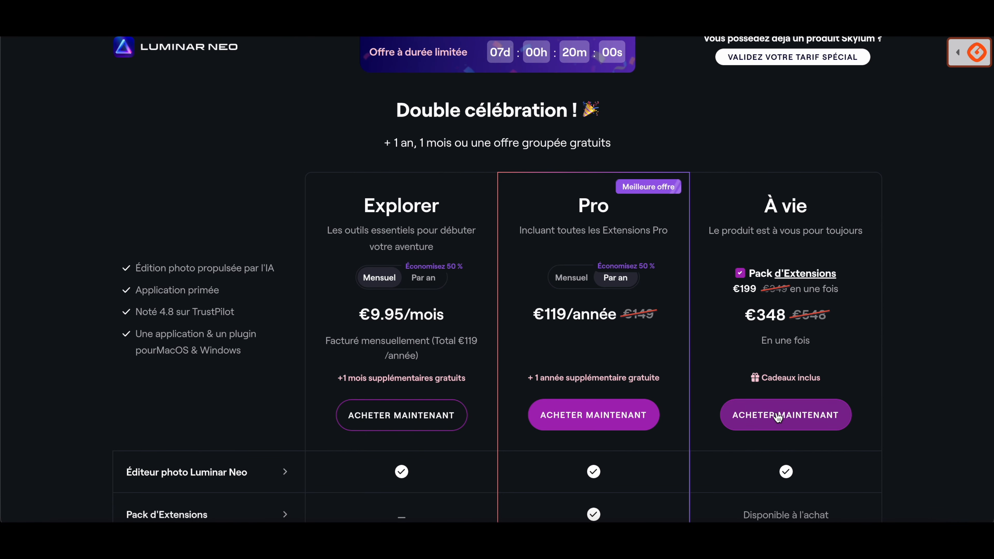
{"action": "left_click", "coordinate": [778, 418]}
{"action": "left_click_drag", "start_coordinate": [516, 151], "coordinate": [475, 147]}
{"action": "left_click", "coordinate": [551, 151]}
{"action": "left_click", "coordinate": [512, 151]}
{"action": "left_click_drag", "start_coordinate": [517, 151], "coordinate": [561, 155]}
{"action": "left_click", "coordinate": [568, 167]}
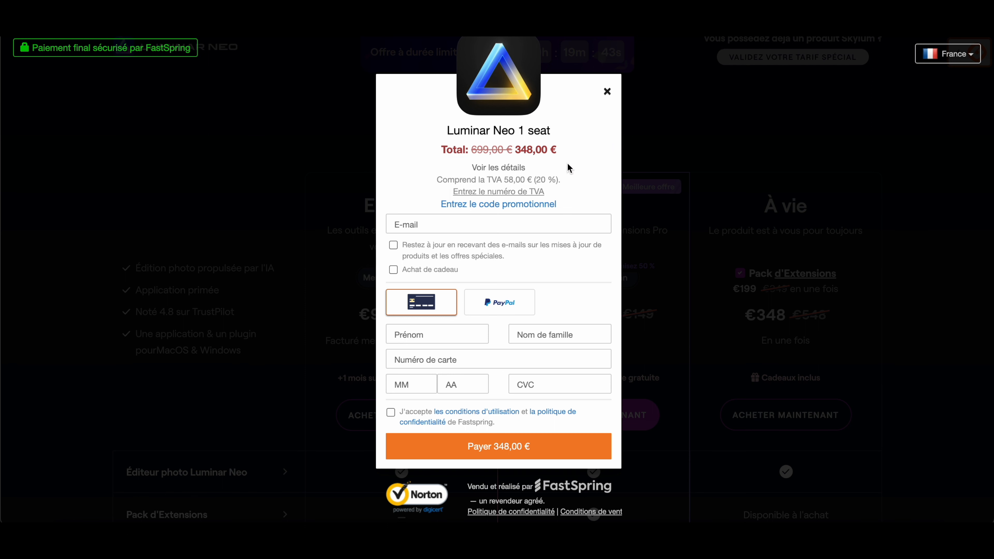
Step: Enter the 10% discount code from the video description as the order's promotional code
{"action": "left_click", "coordinate": [499, 205]}
{"action": "left_click", "coordinate": [499, 207]}
{"action": "type", "text": "masato10"}
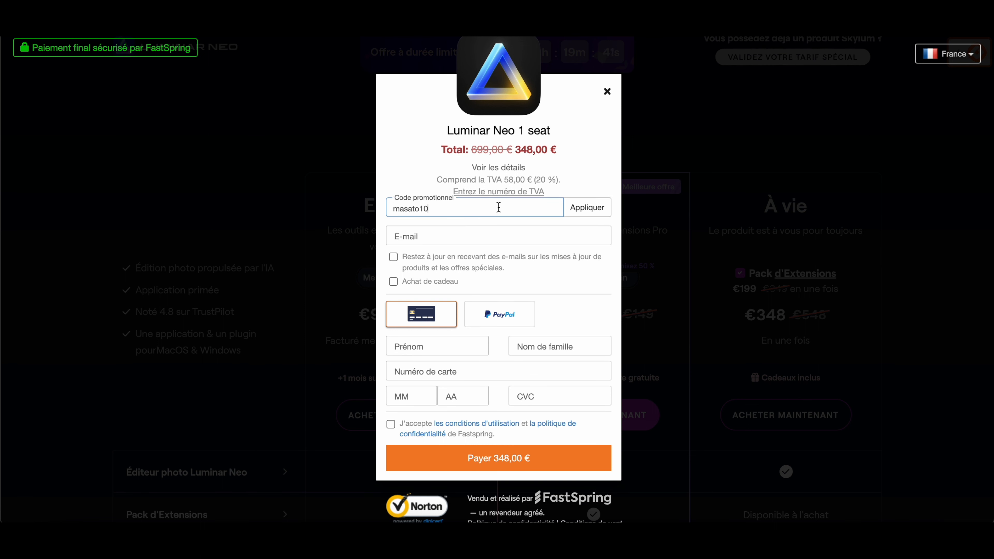